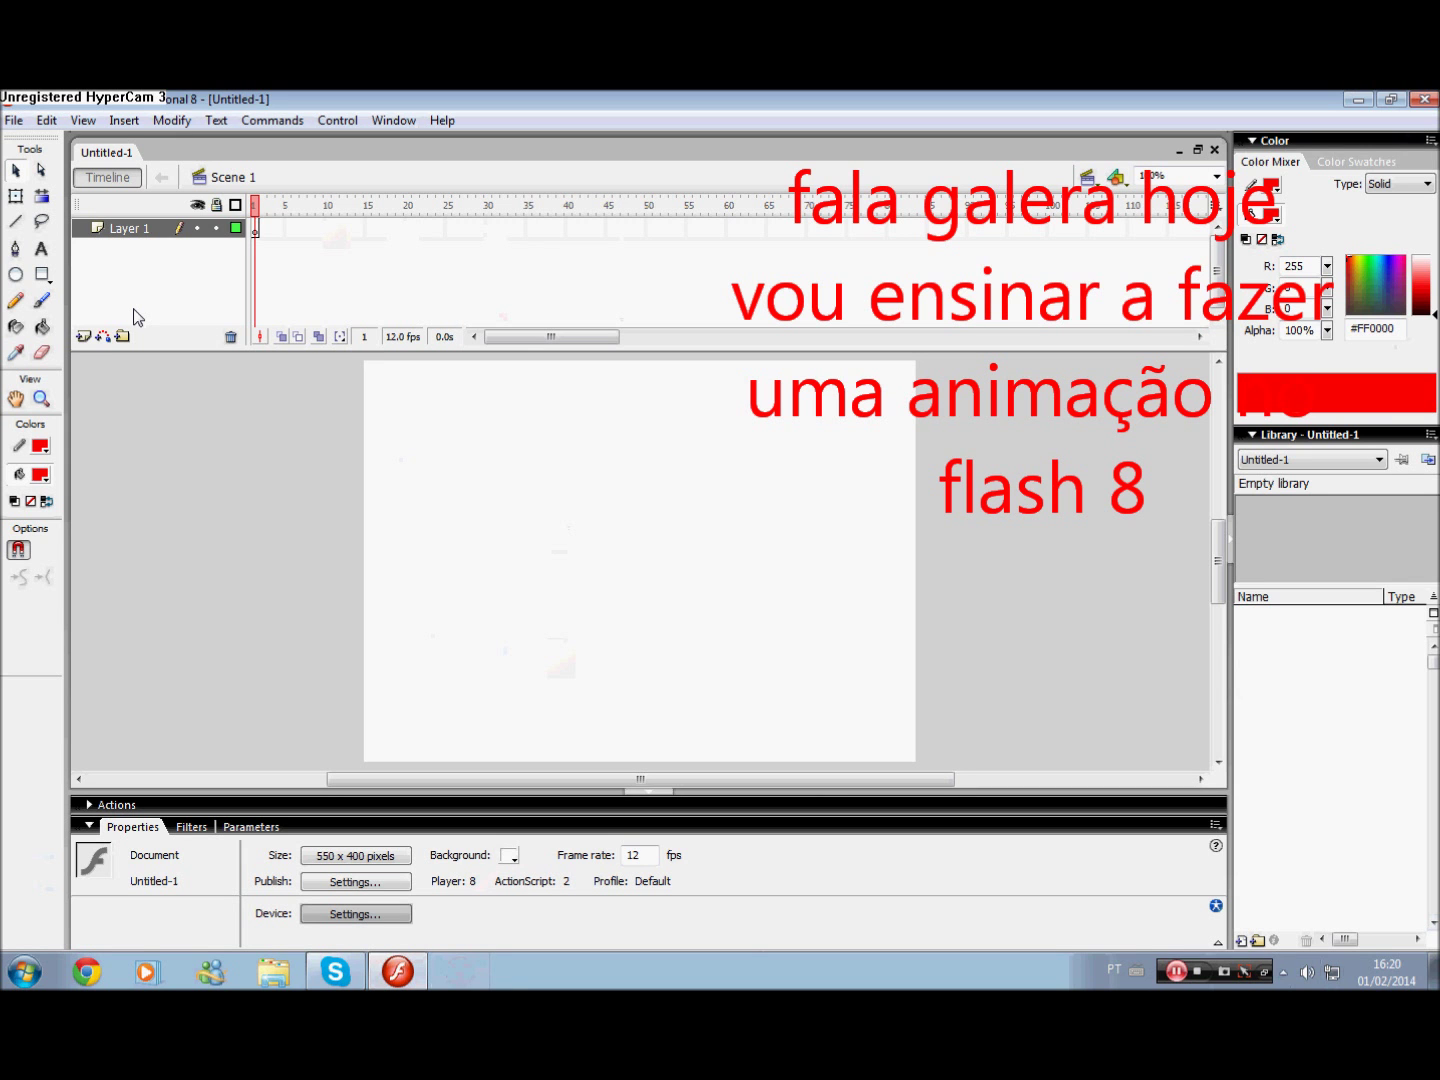
# Draw a first straight line across the stage with the Line tool, then undo it.
pyautogui.click(15, 222)
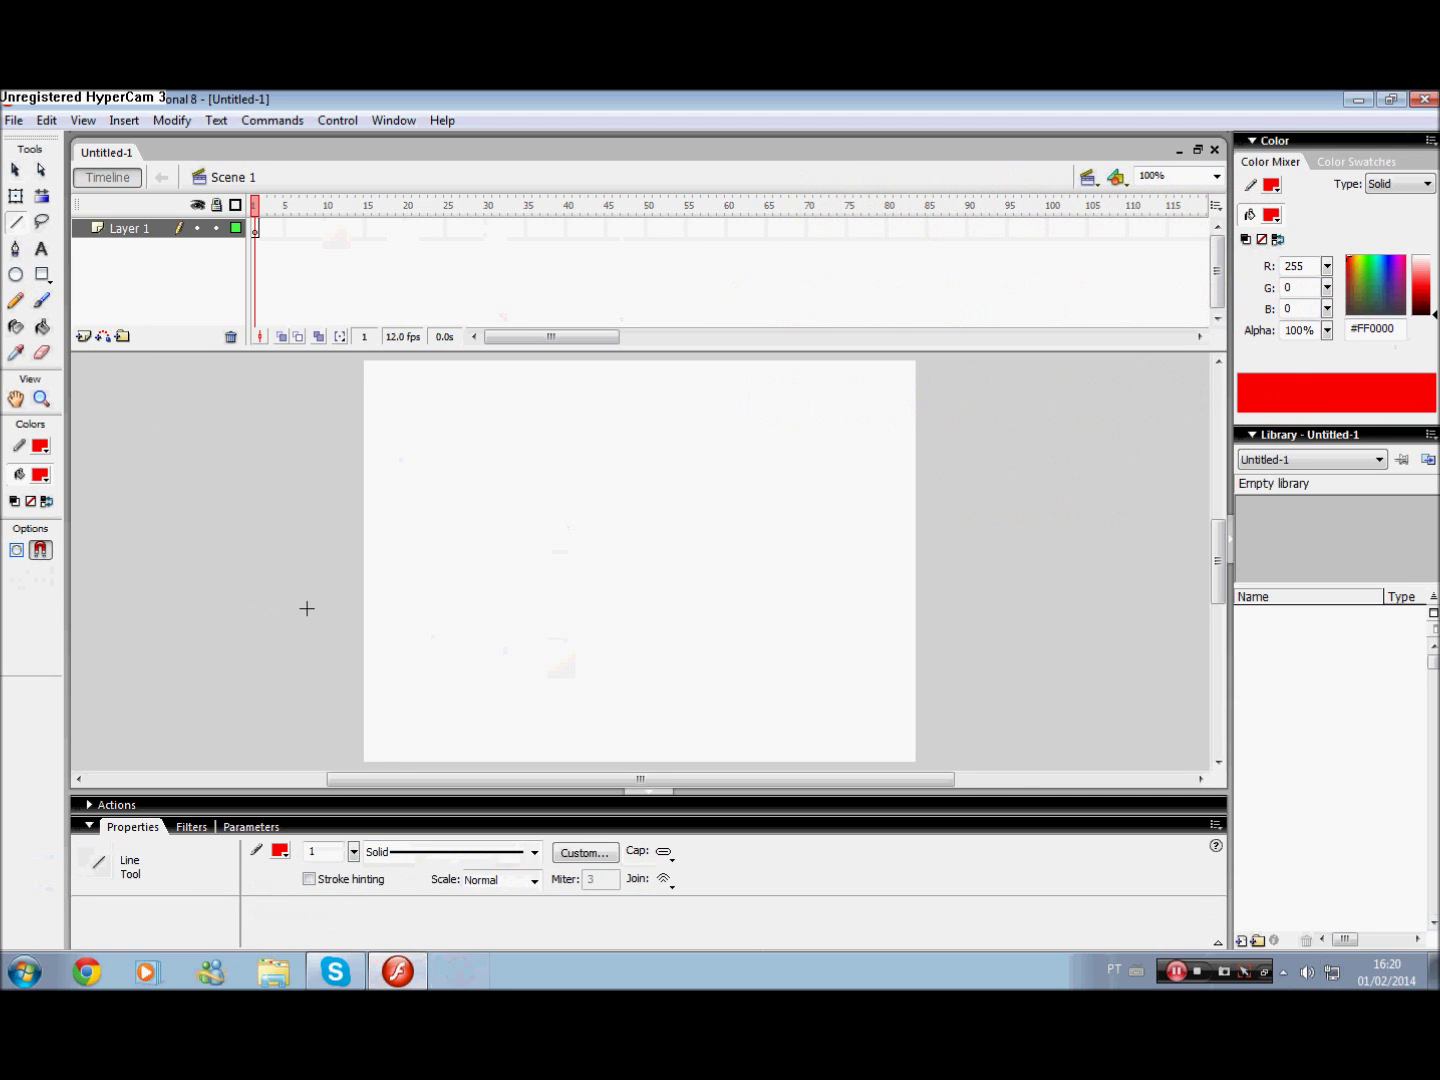
pyautogui.moveTo(272, 617)
pyautogui.mouseDown()
pyautogui.moveTo(810, 637)
pyautogui.moveTo(995, 617)
pyautogui.mouseUp()
pyautogui.hotkey('ctrl', 'z')
# Draw a black ground line across the stage with white fill, and add a new layer.
pyautogui.click(40, 475)
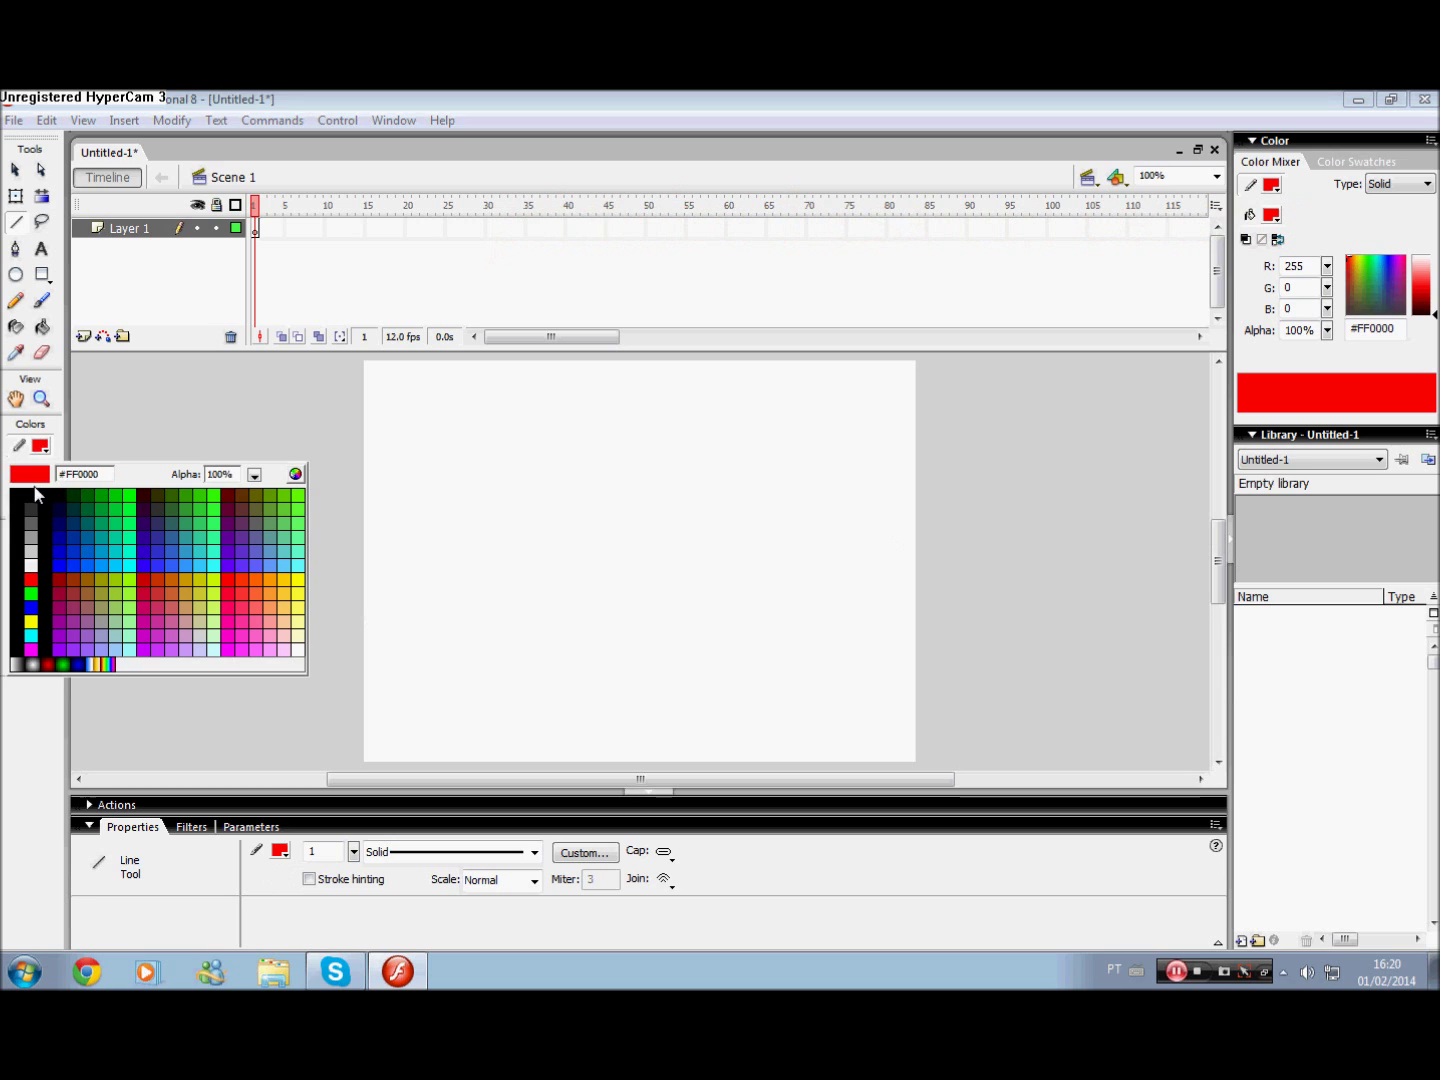
pyautogui.click(37, 491)
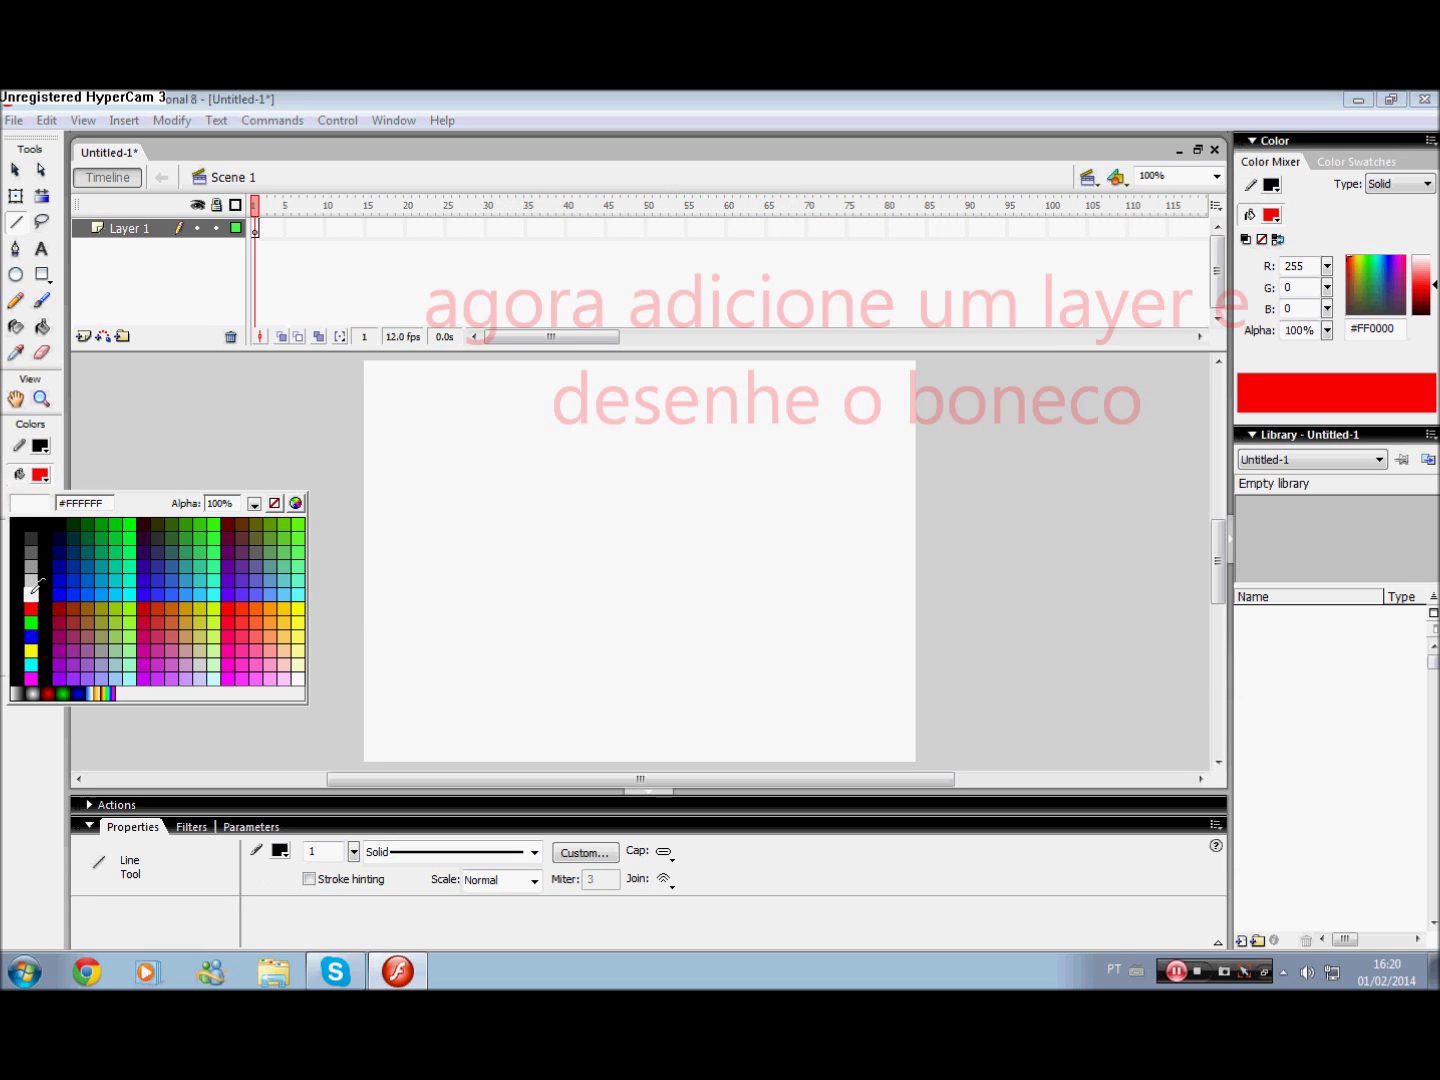
pyautogui.click(32, 592)
pyautogui.moveTo(284, 607); pyautogui.dragTo(1013, 608)
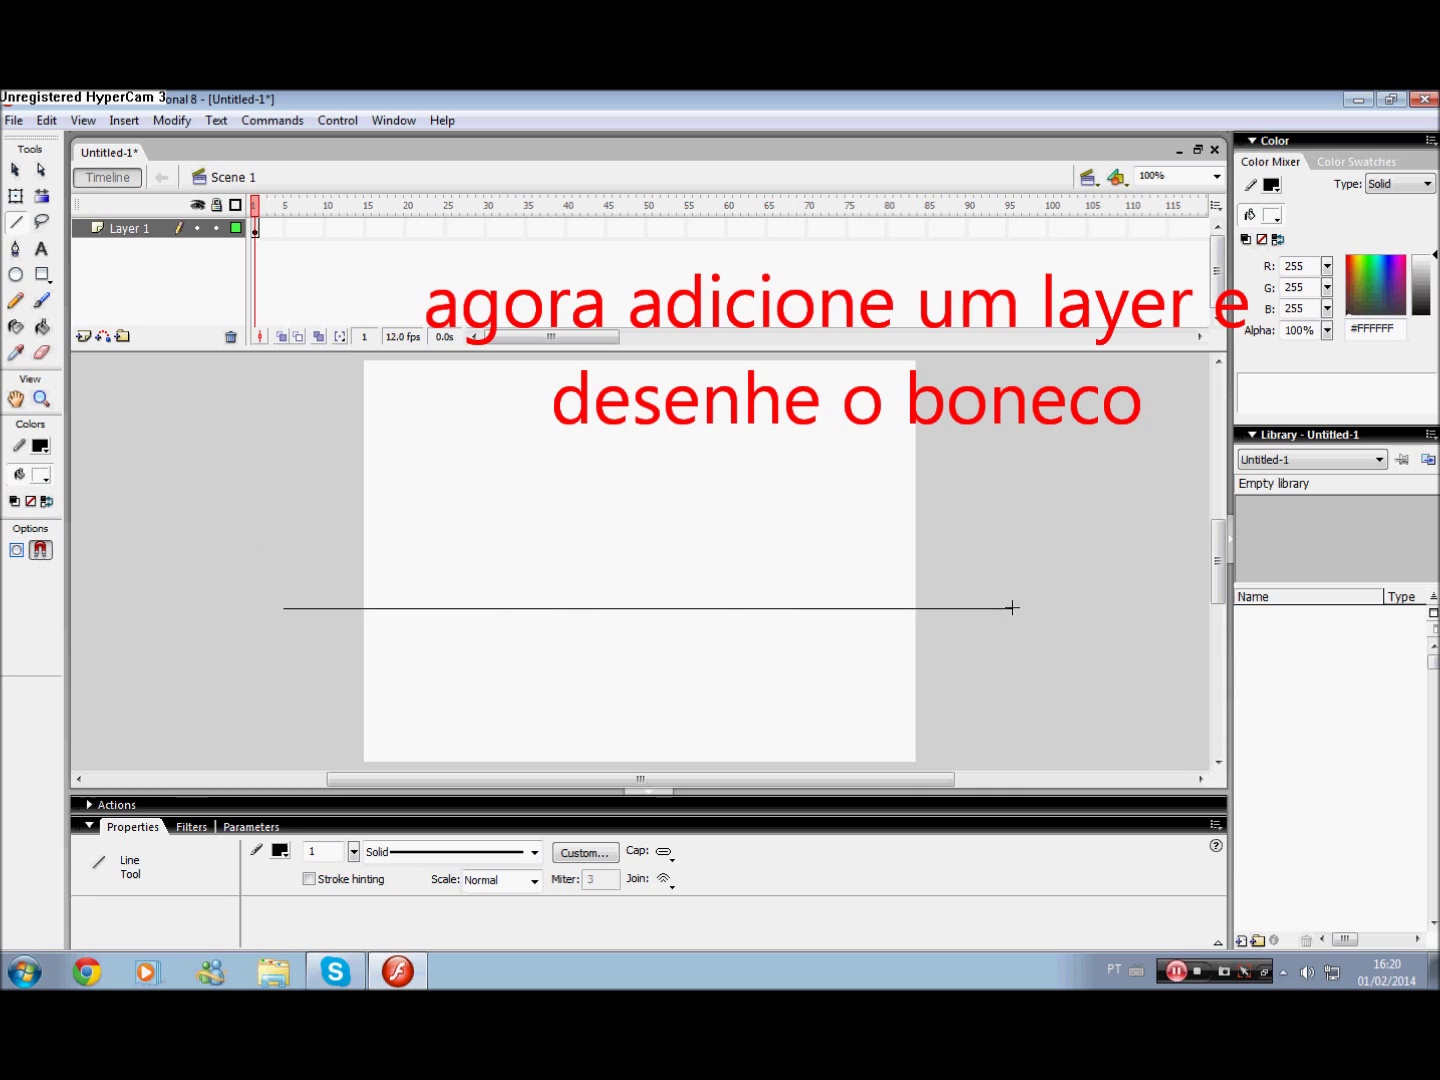
pyautogui.click(84, 337)
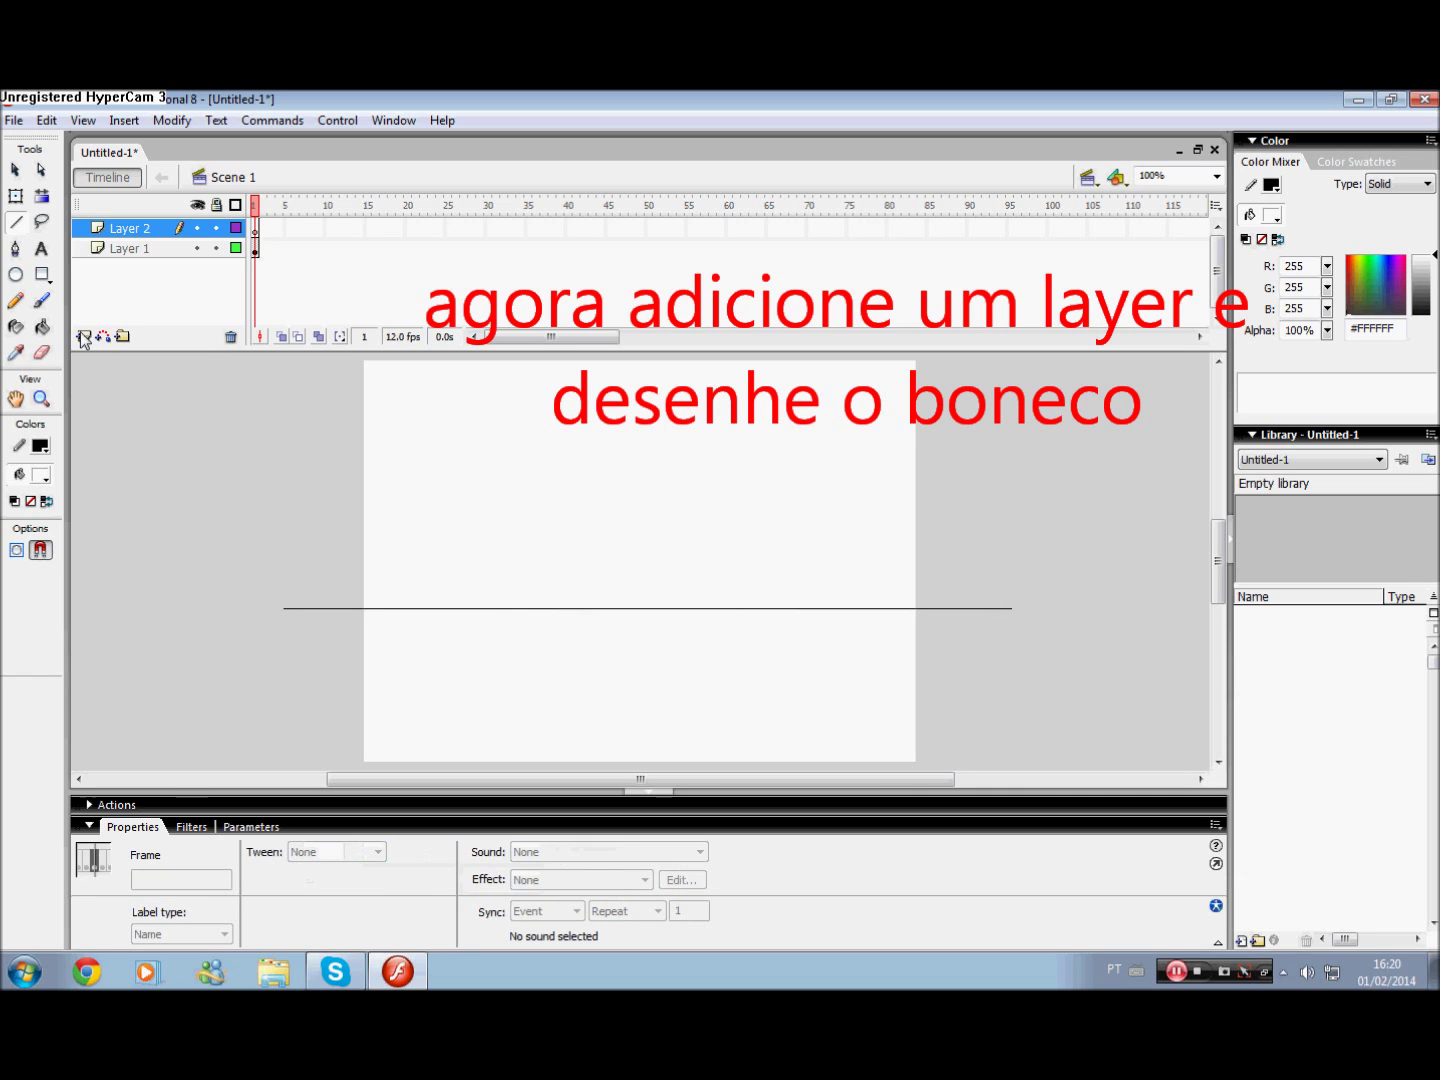
# Paint the figure's head with a blue brush.
pyautogui.click(41, 300)
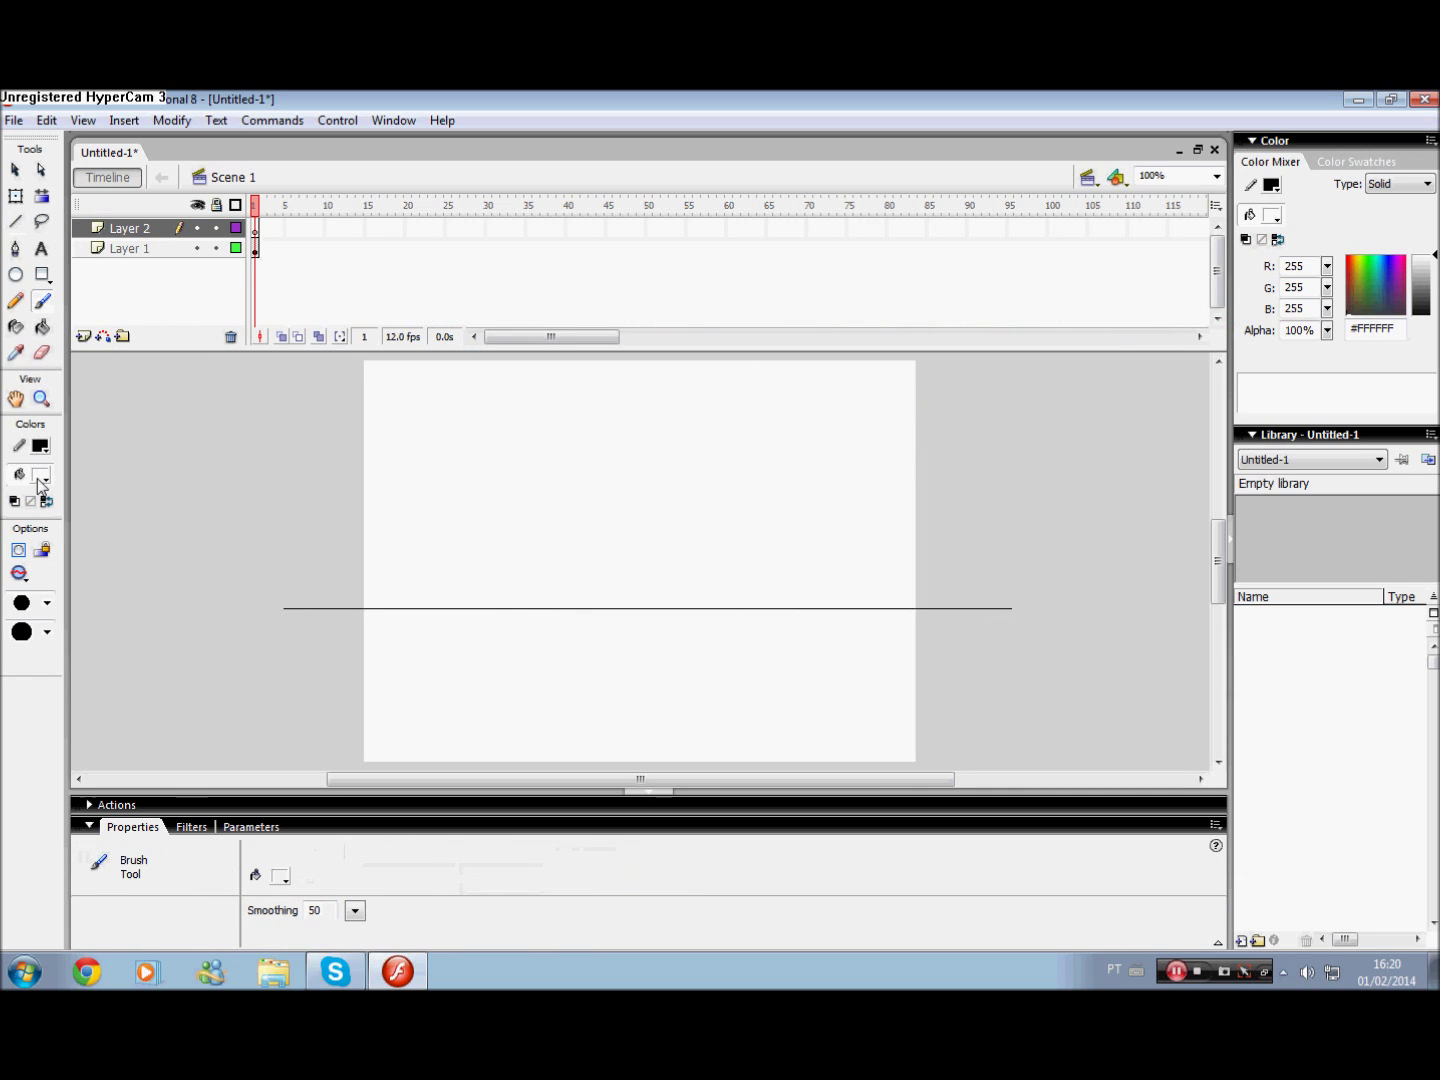
pyautogui.click(41, 476)
pyautogui.click(25, 645)
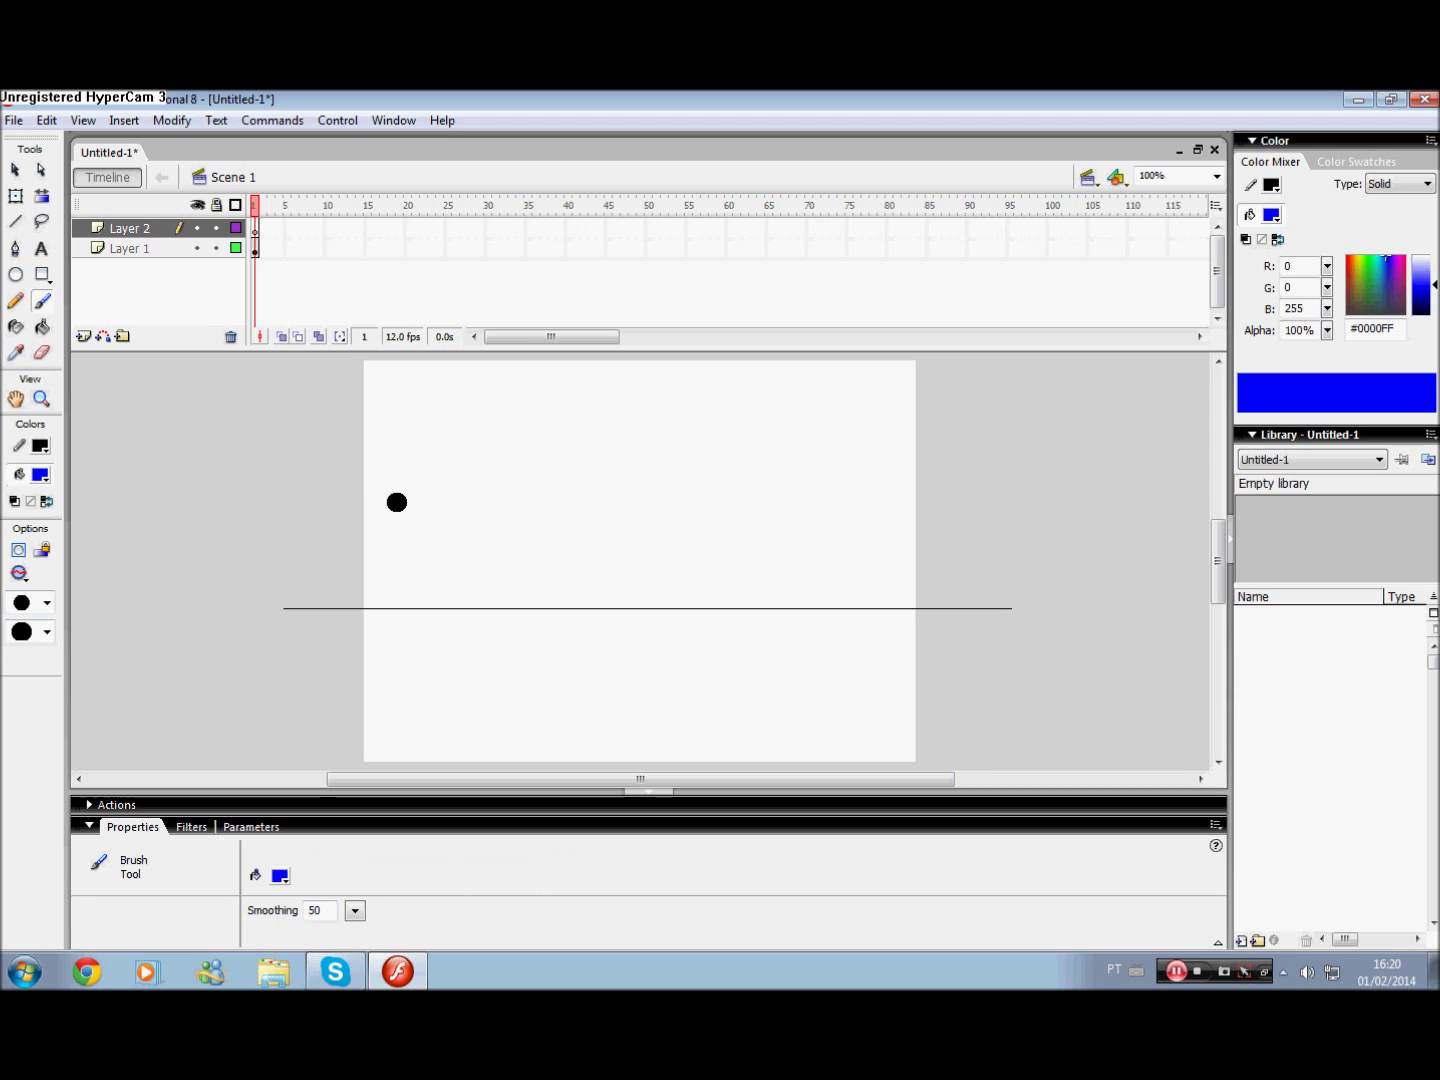
pyautogui.moveTo(404, 490); pyautogui.dragTo(401, 491)
pyautogui.moveTo(404, 498); pyautogui.dragTo(418, 497)
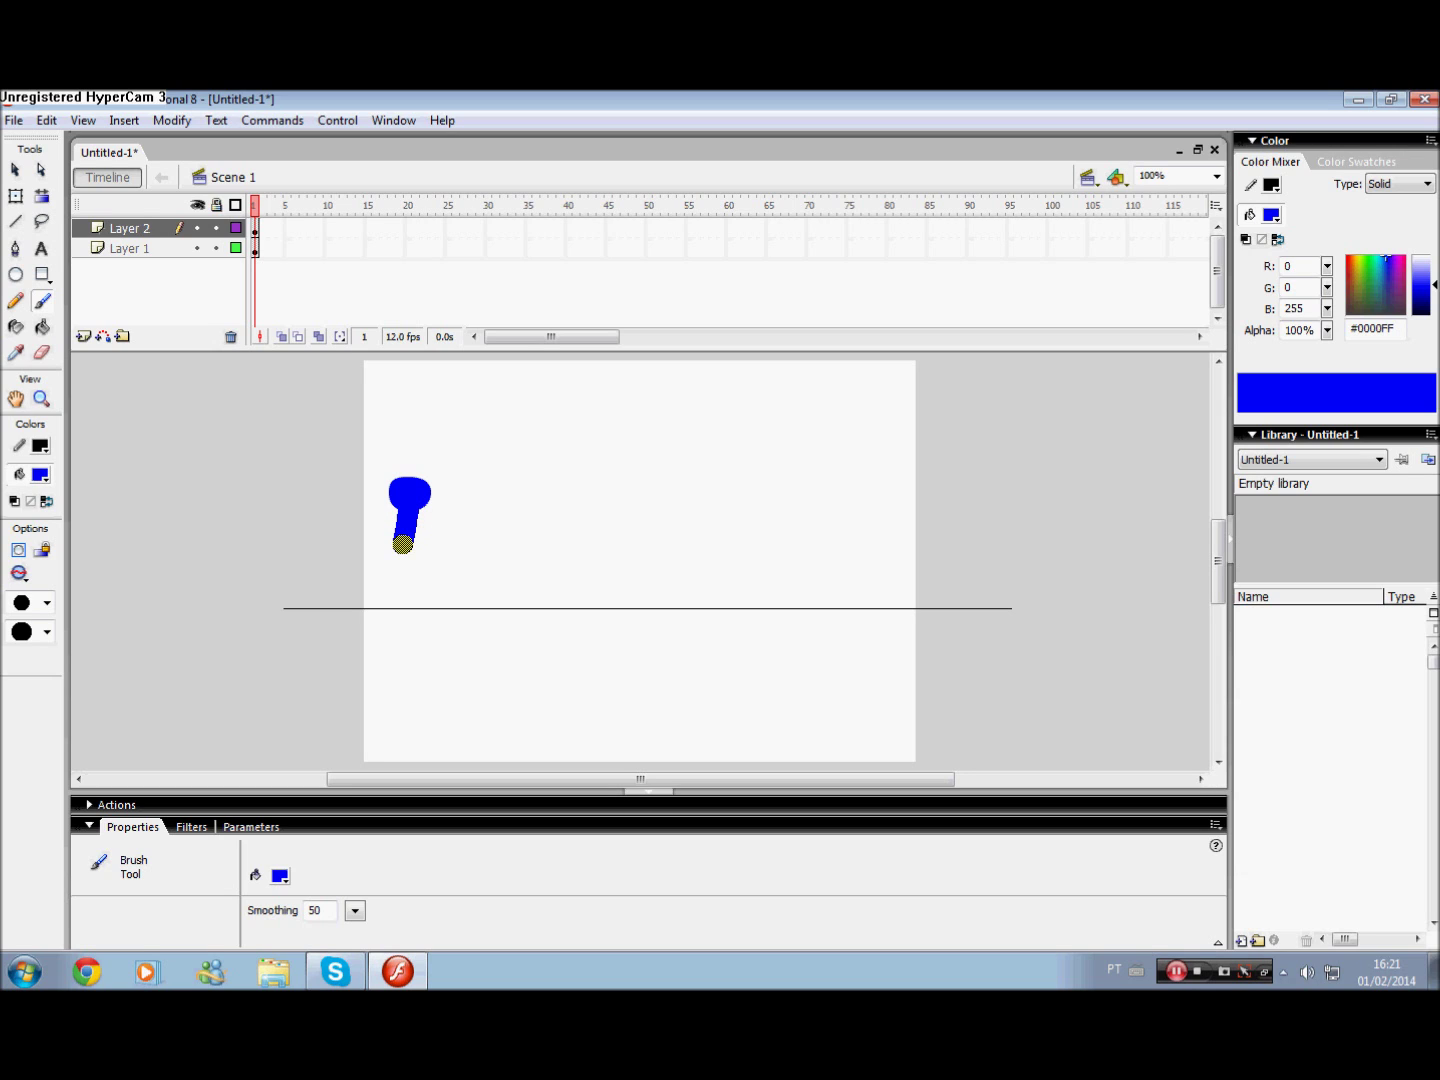
# Paint a thinner body, two legs and an arm with a smaller brush, then add keyframe 2.
pyautogui.moveTo(408, 513); pyautogui.dragTo(388, 610)
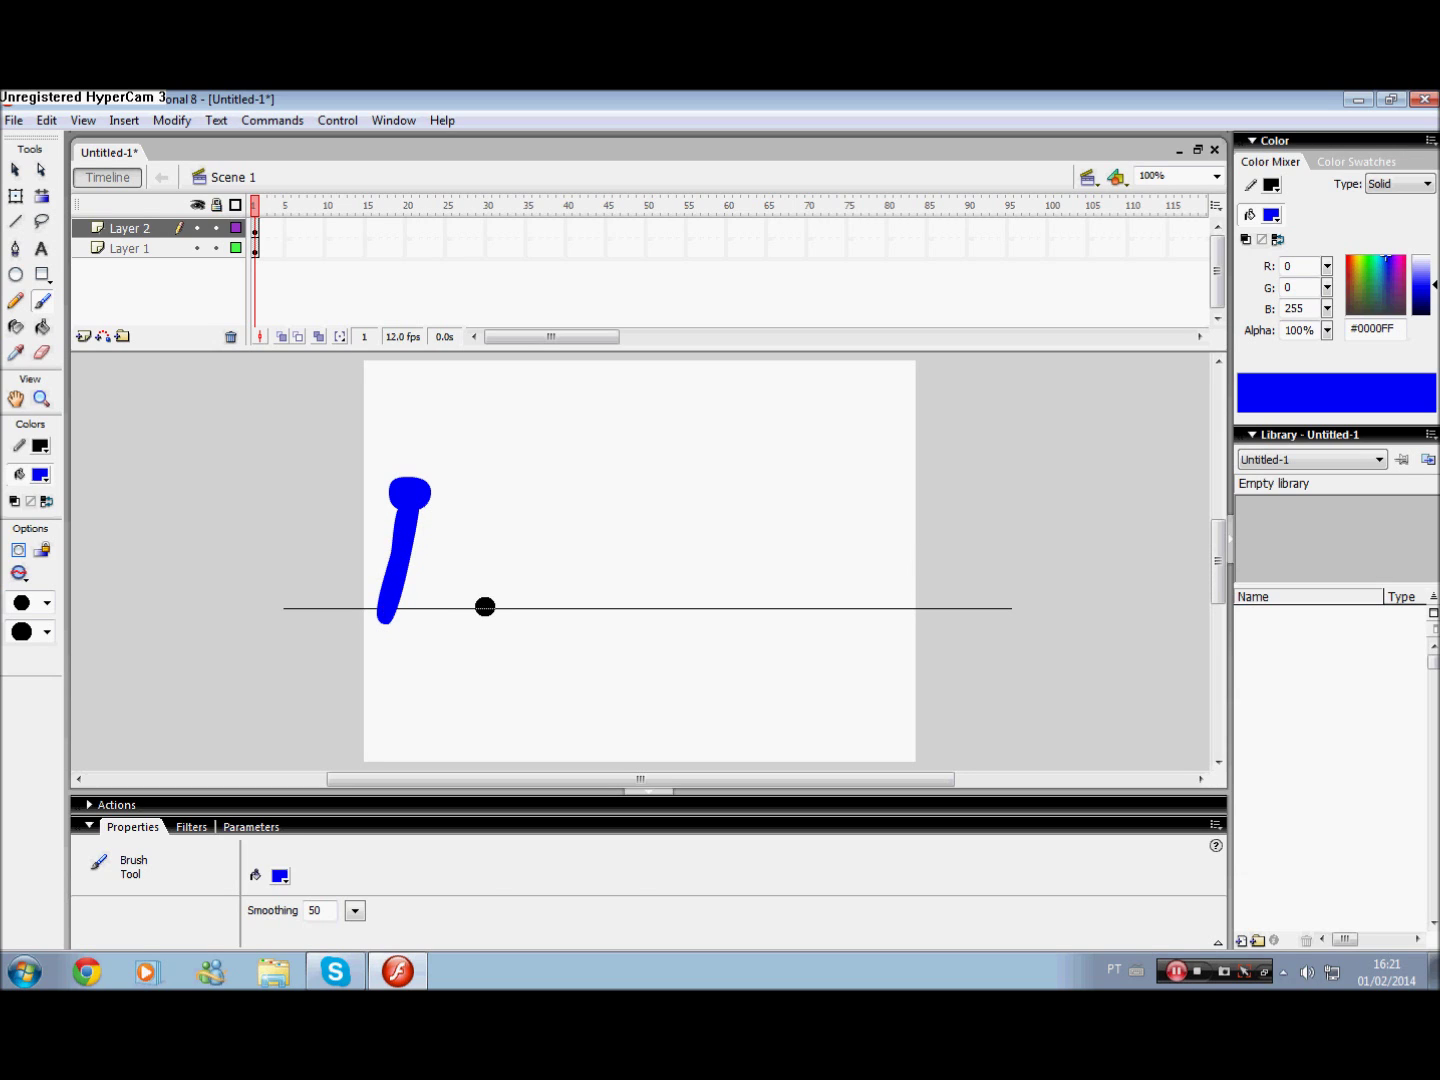
pyautogui.hotkey('ctrl', 'z')
pyautogui.click(46, 602)
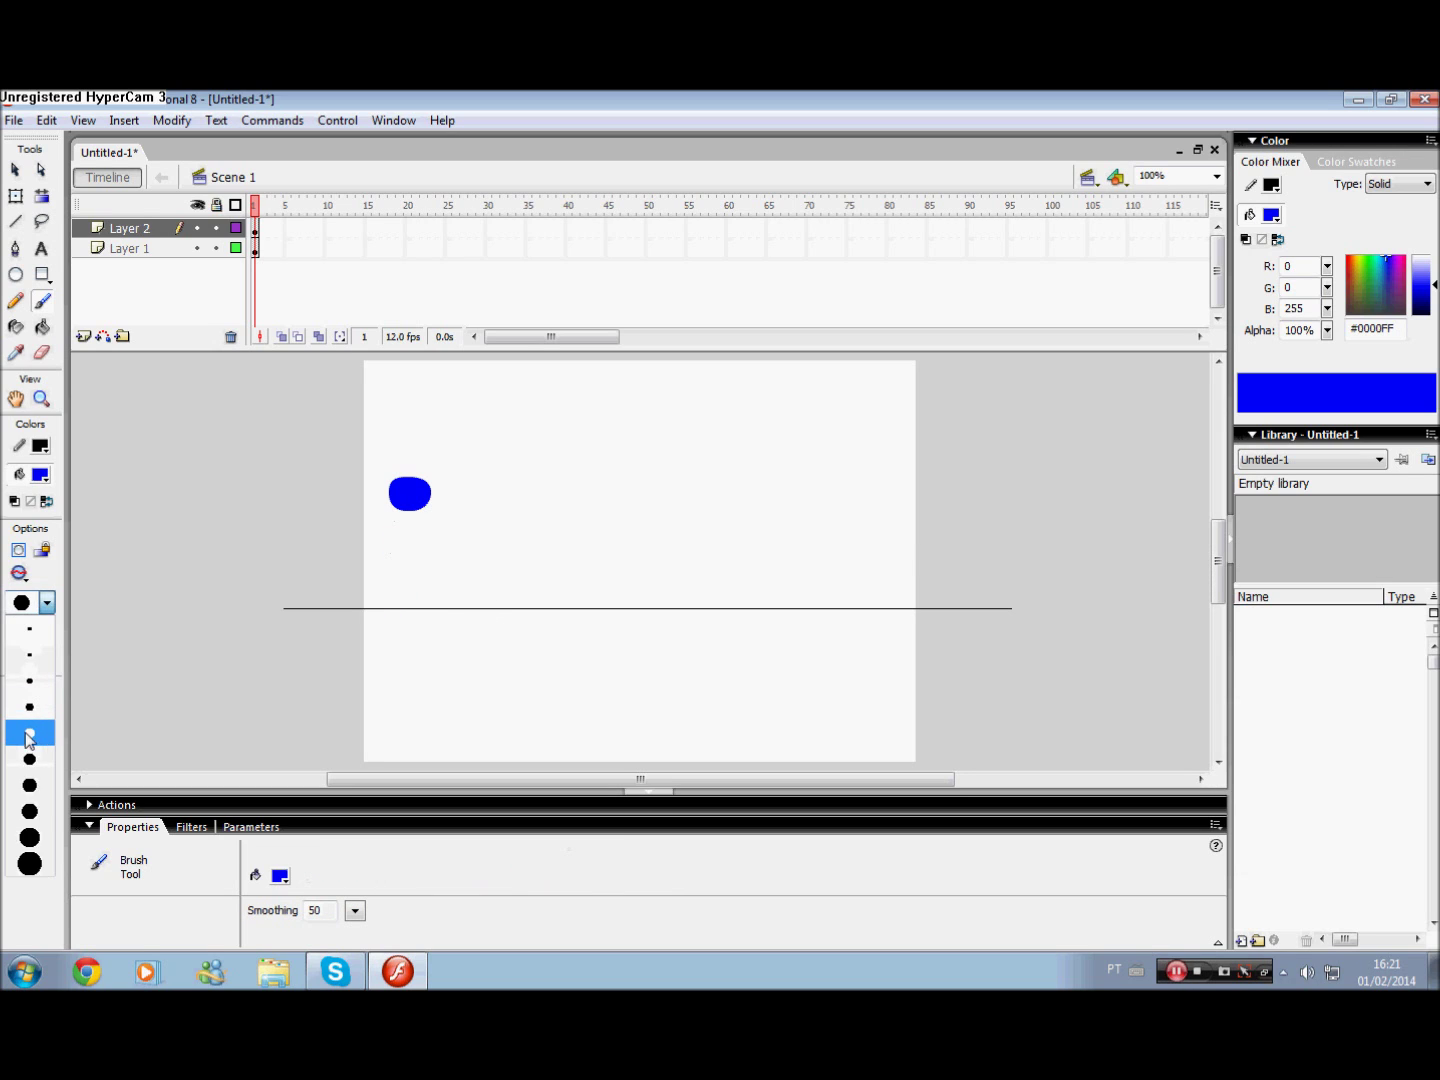
pyautogui.click(29, 757)
pyautogui.moveTo(410, 513); pyautogui.dragTo(381, 637)
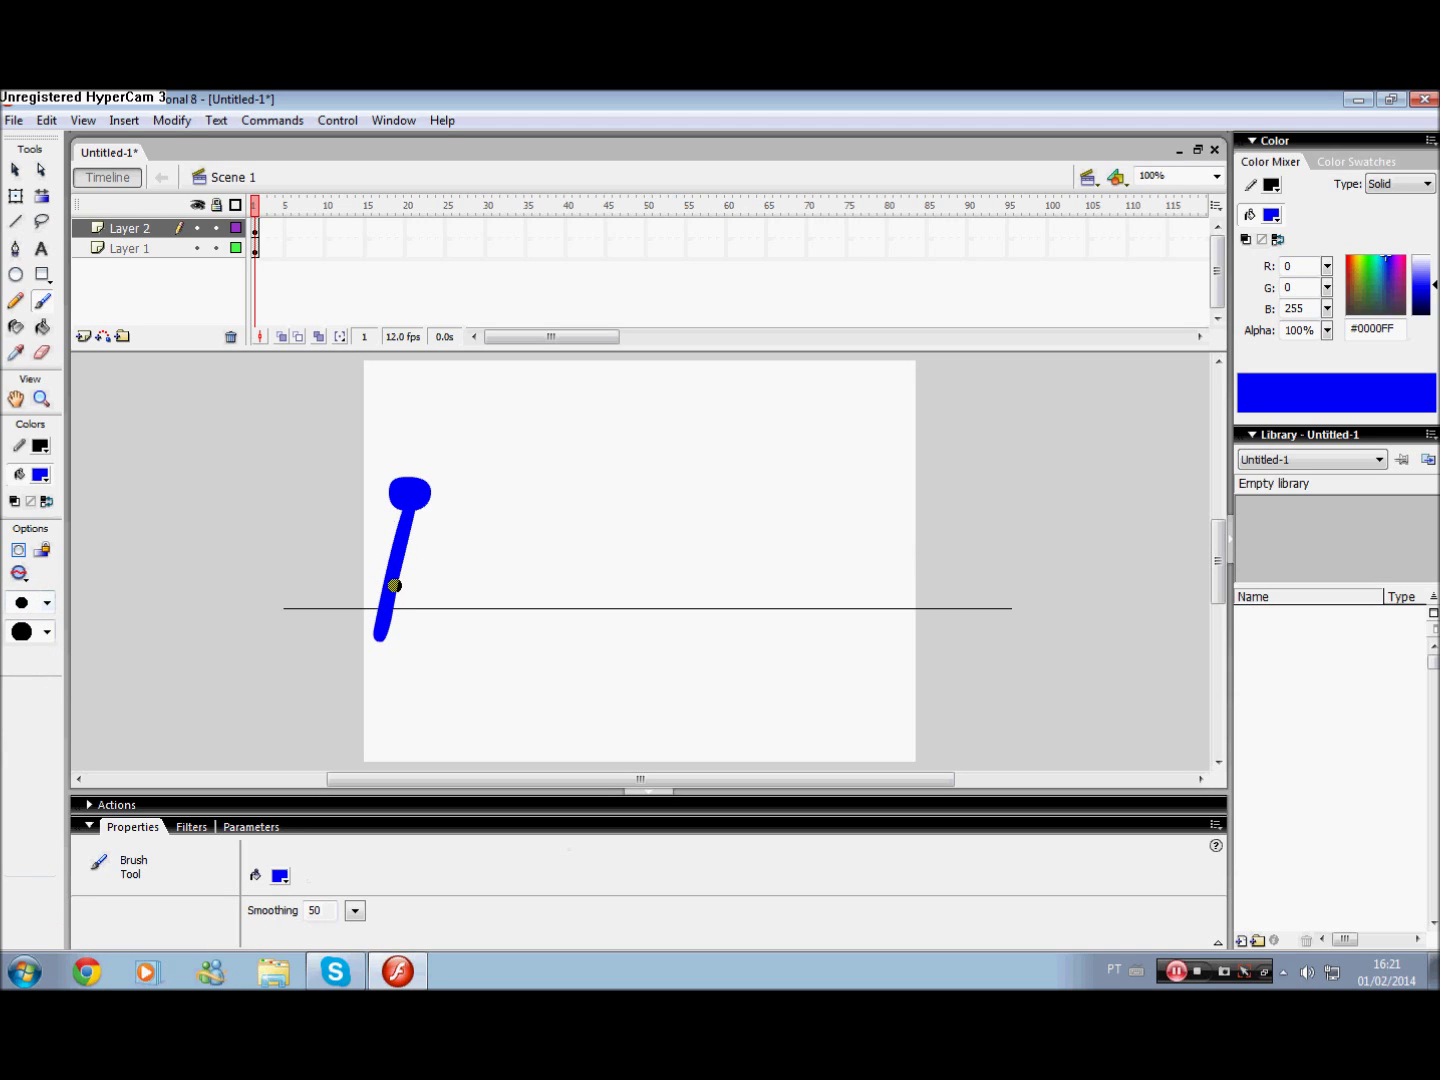
pyautogui.moveTo(400, 599); pyautogui.dragTo(409, 644)
pyautogui.moveTo(410, 514)
pyautogui.mouseDown()
pyautogui.moveTo(402, 546)
pyautogui.moveTo(418, 553)
pyautogui.mouseUp()
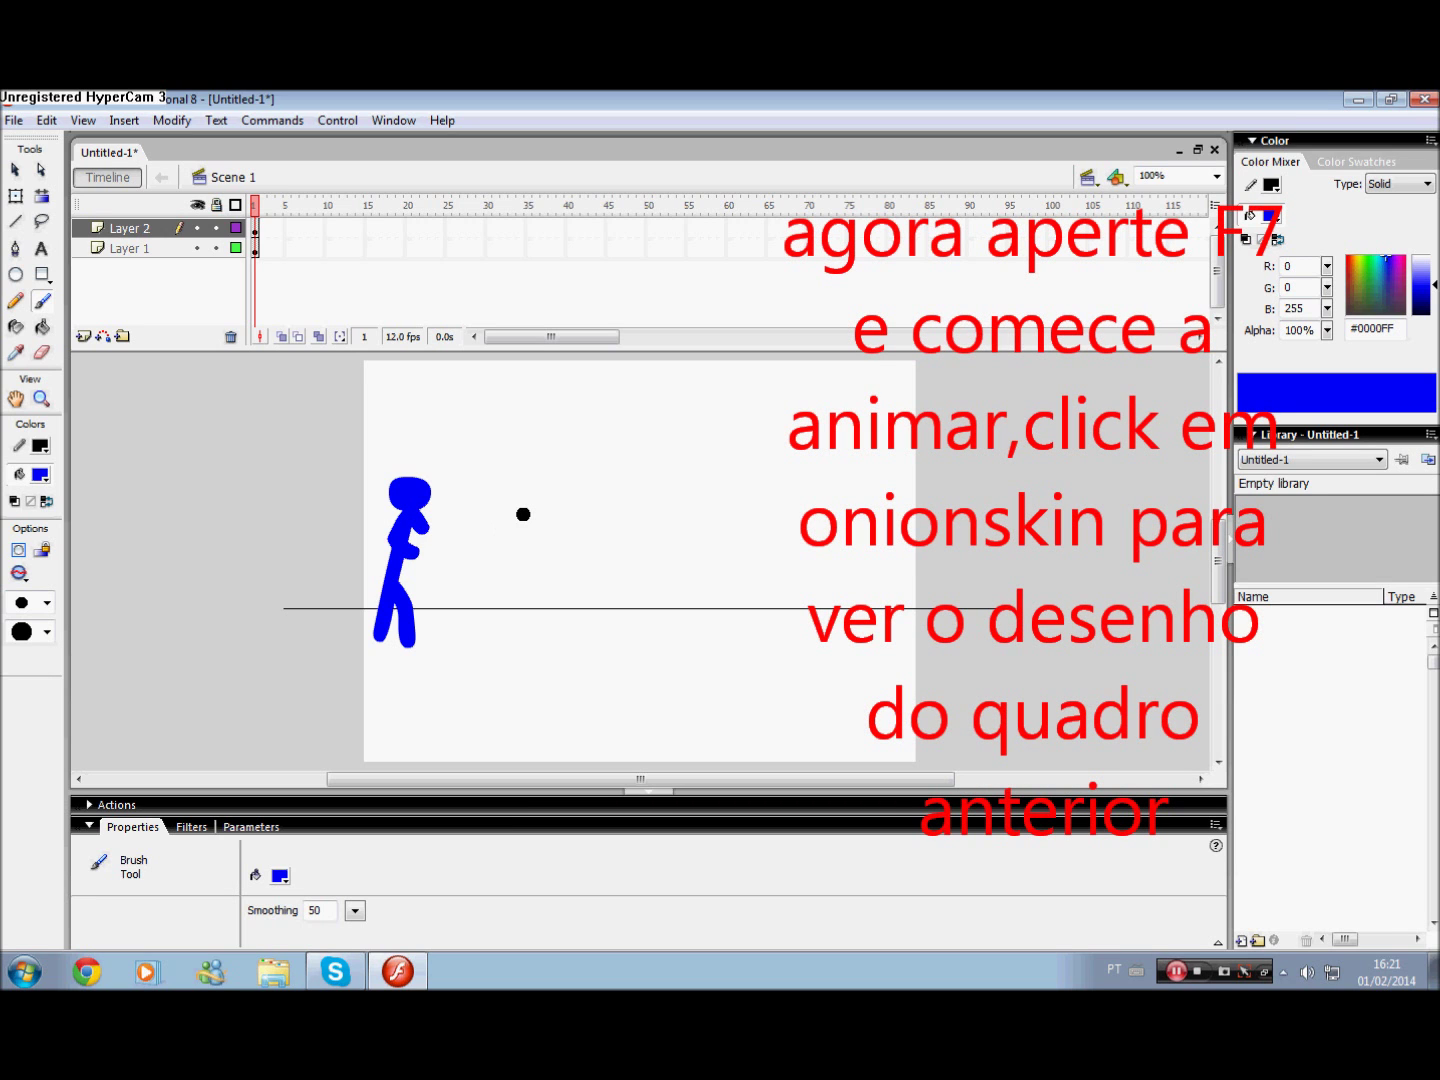
pyautogui.press('F7')
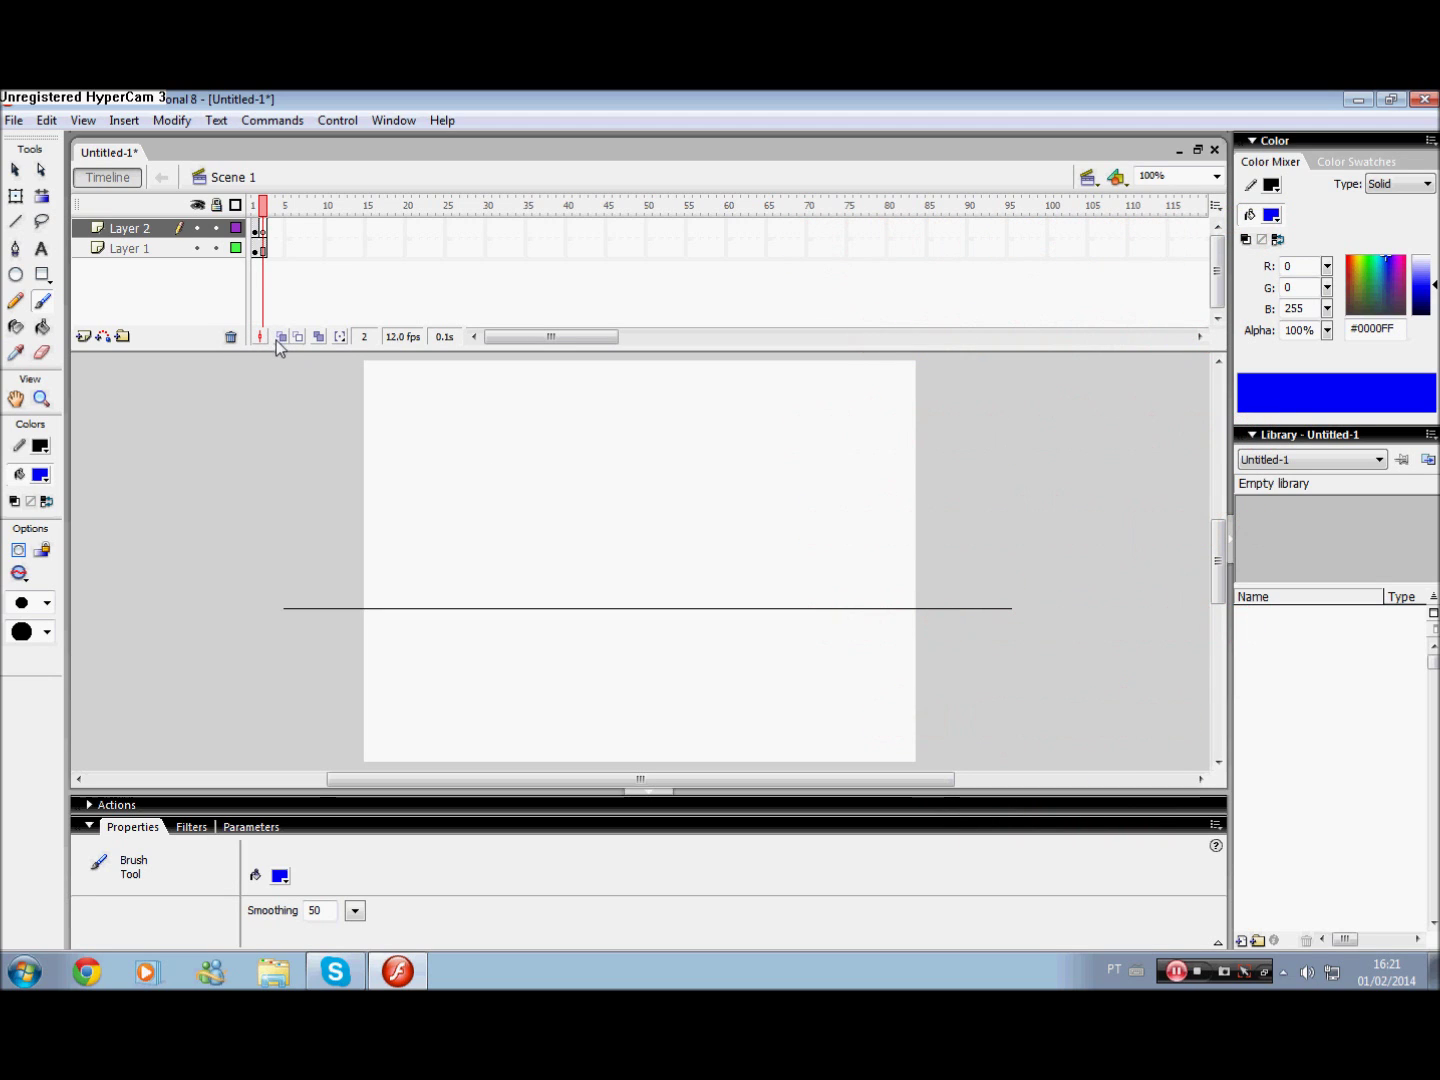
# Turn on Onion Skin and repaint the head, body and arm over the faded frame-1 figure.
pyautogui.click(283, 338)
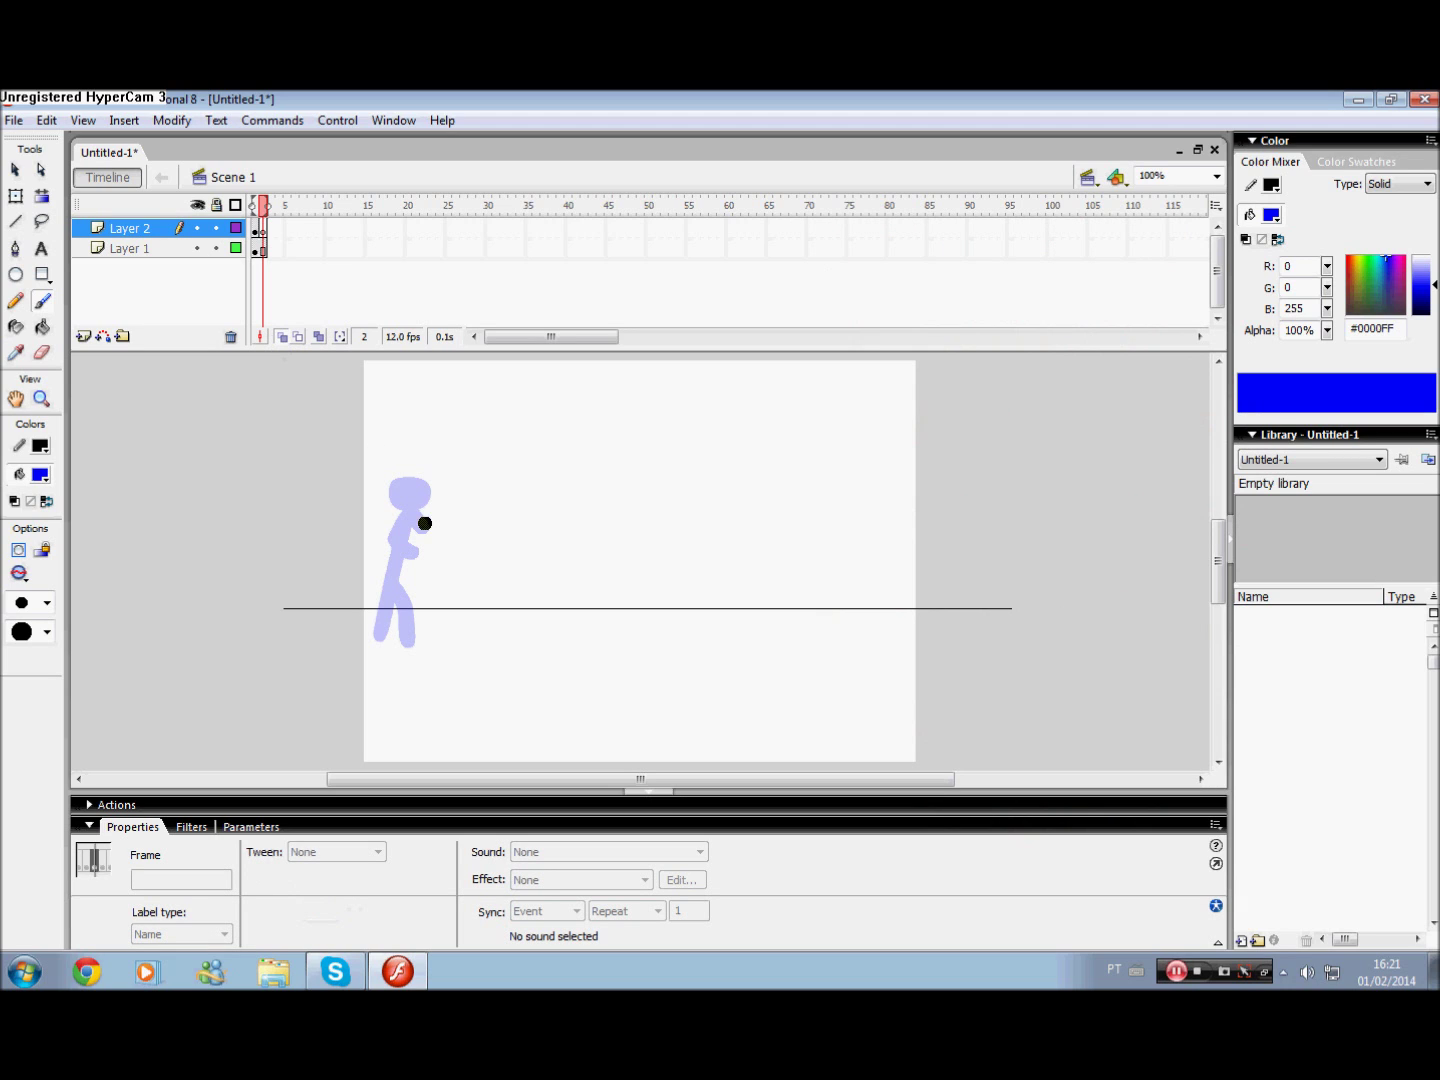
pyautogui.moveTo(419, 479); pyautogui.dragTo(438, 498)
pyautogui.hotkey('ctrl', 'z')
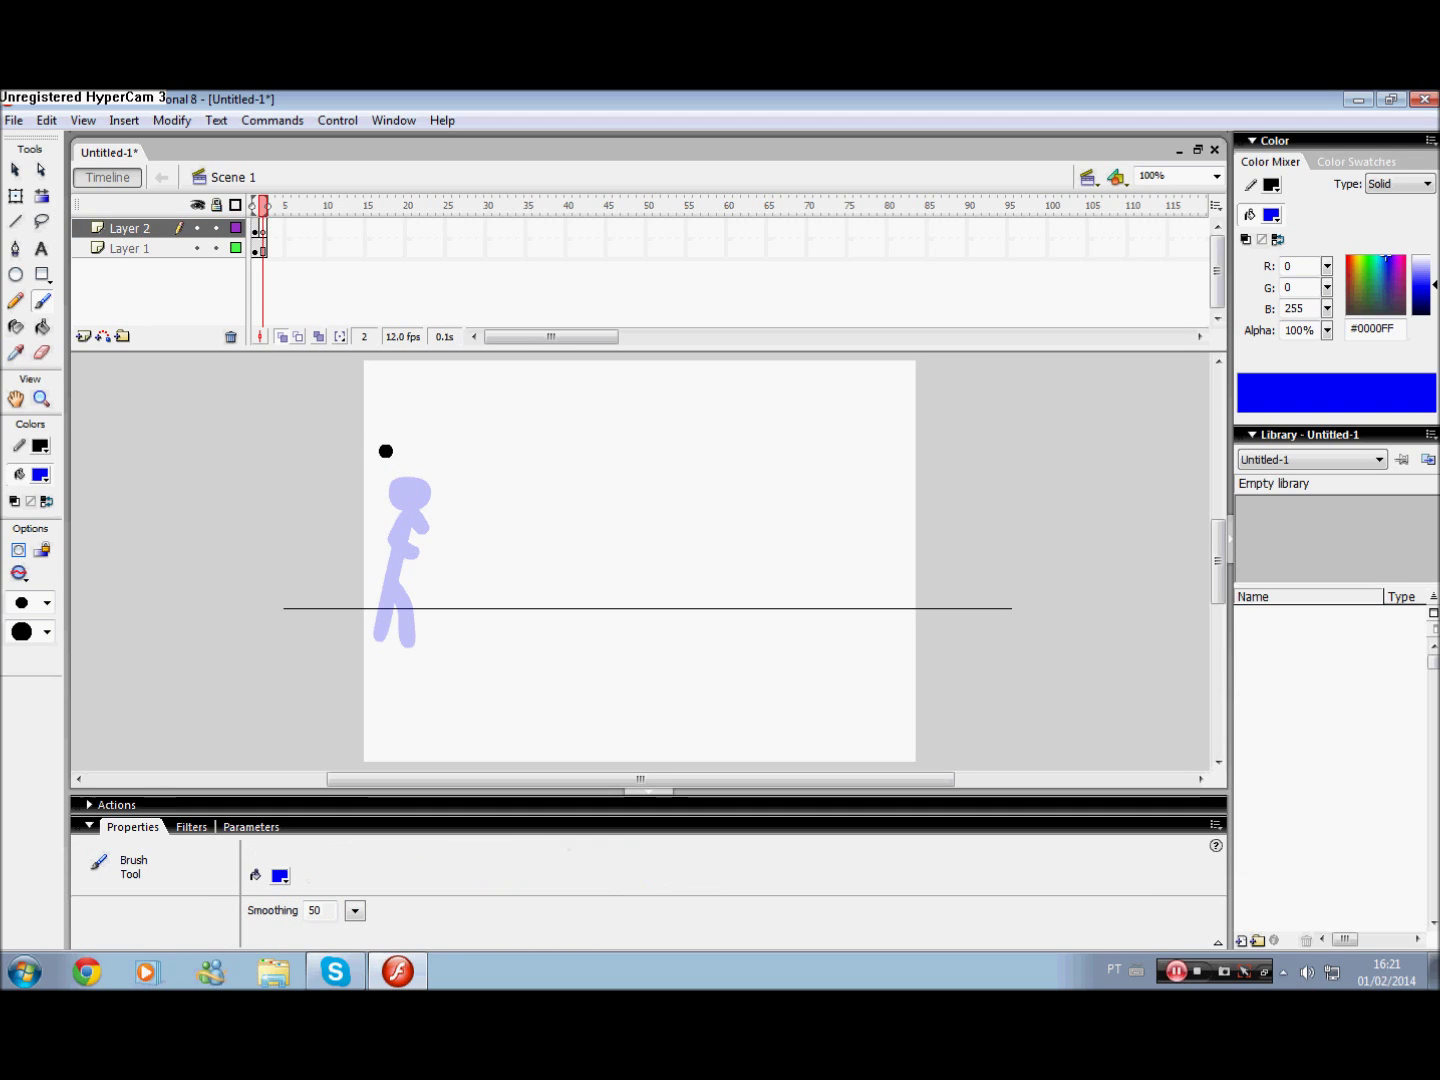
pyautogui.moveTo(414, 482); pyautogui.dragTo(424, 494)
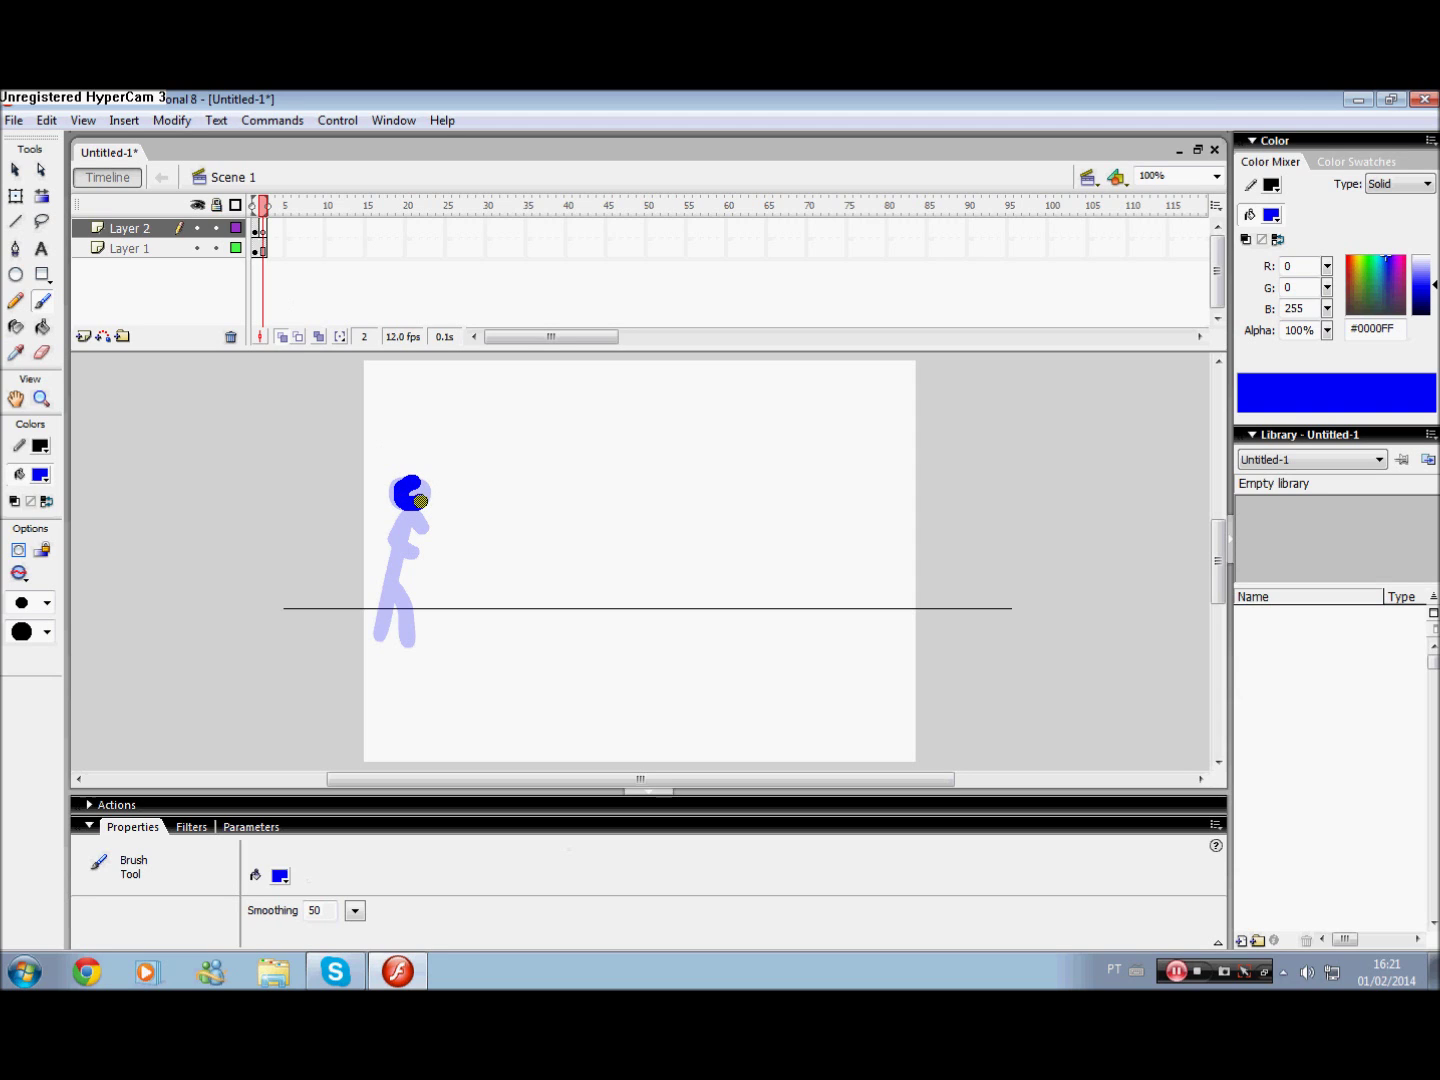
pyautogui.moveTo(424, 494); pyautogui.dragTo(440, 494)
pyautogui.hotkey('ctrl', 'z')
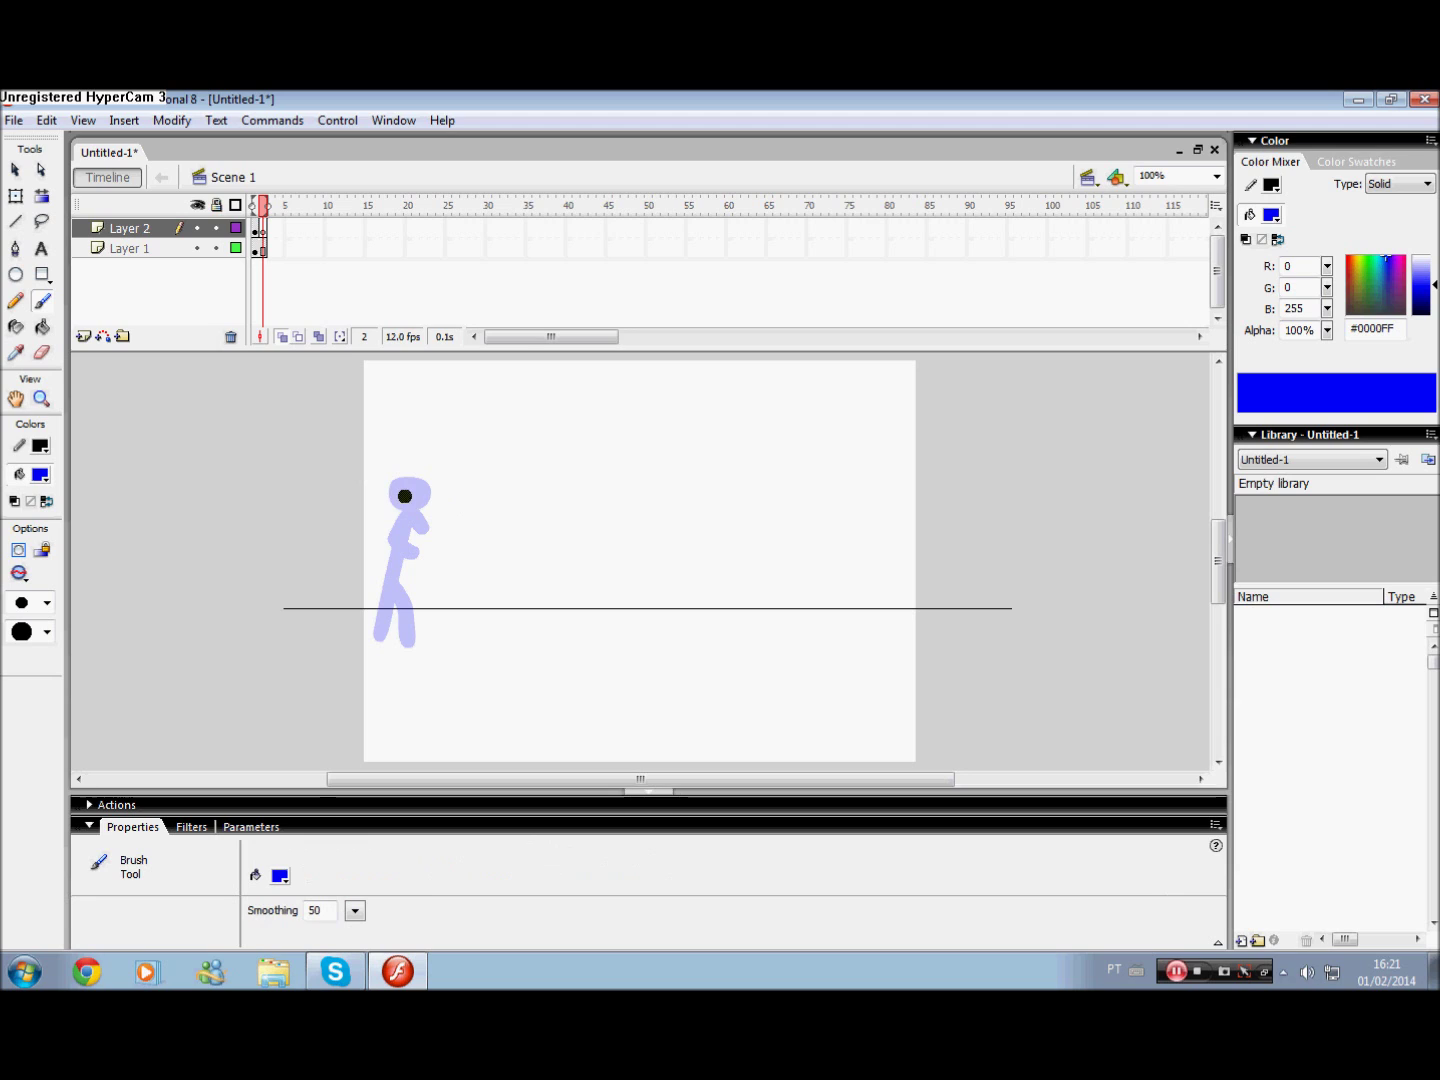
pyautogui.moveTo(411, 479)
pyautogui.mouseDown()
pyautogui.moveTo(401, 499)
pyautogui.moveTo(420, 505)
pyautogui.moveTo(409, 487)
pyautogui.moveTo(373, 621)
pyautogui.moveTo(402, 612)
pyautogui.moveTo(411, 642)
pyautogui.mouseUp()
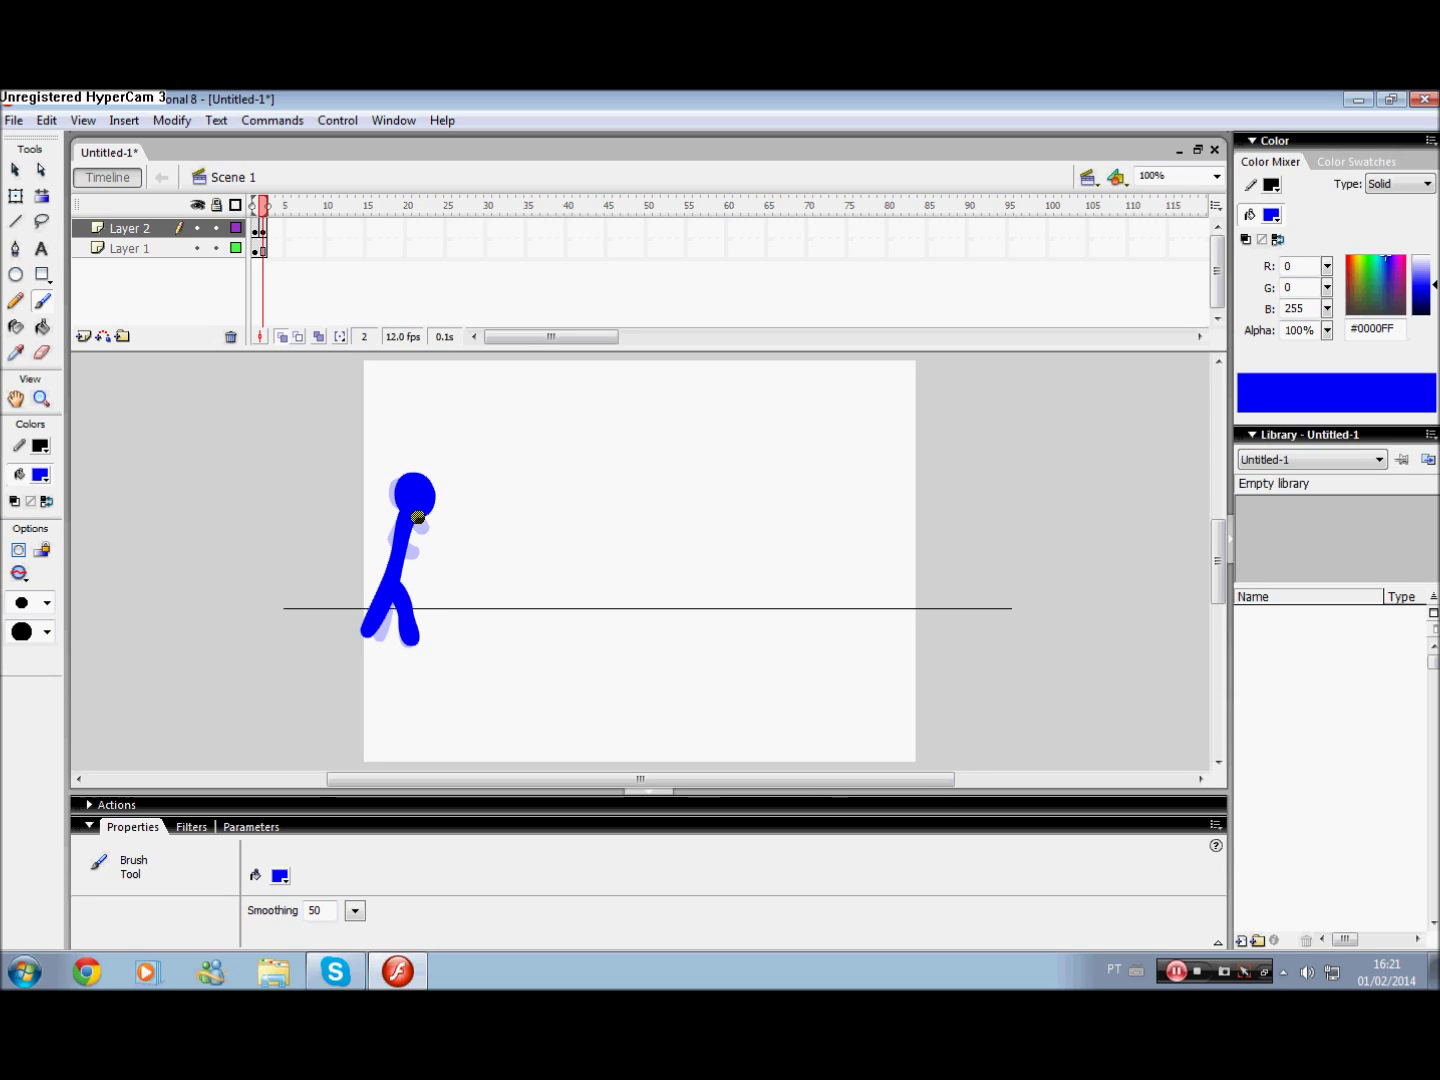
pyautogui.moveTo(416, 518); pyautogui.dragTo(434, 528)
# On new keyframe 3, paint a bent-over head, body and leg; add keyframe 4 and preview.
pyautogui.press('F7')
pyautogui.moveTo(420, 501); pyautogui.dragTo(415, 505)
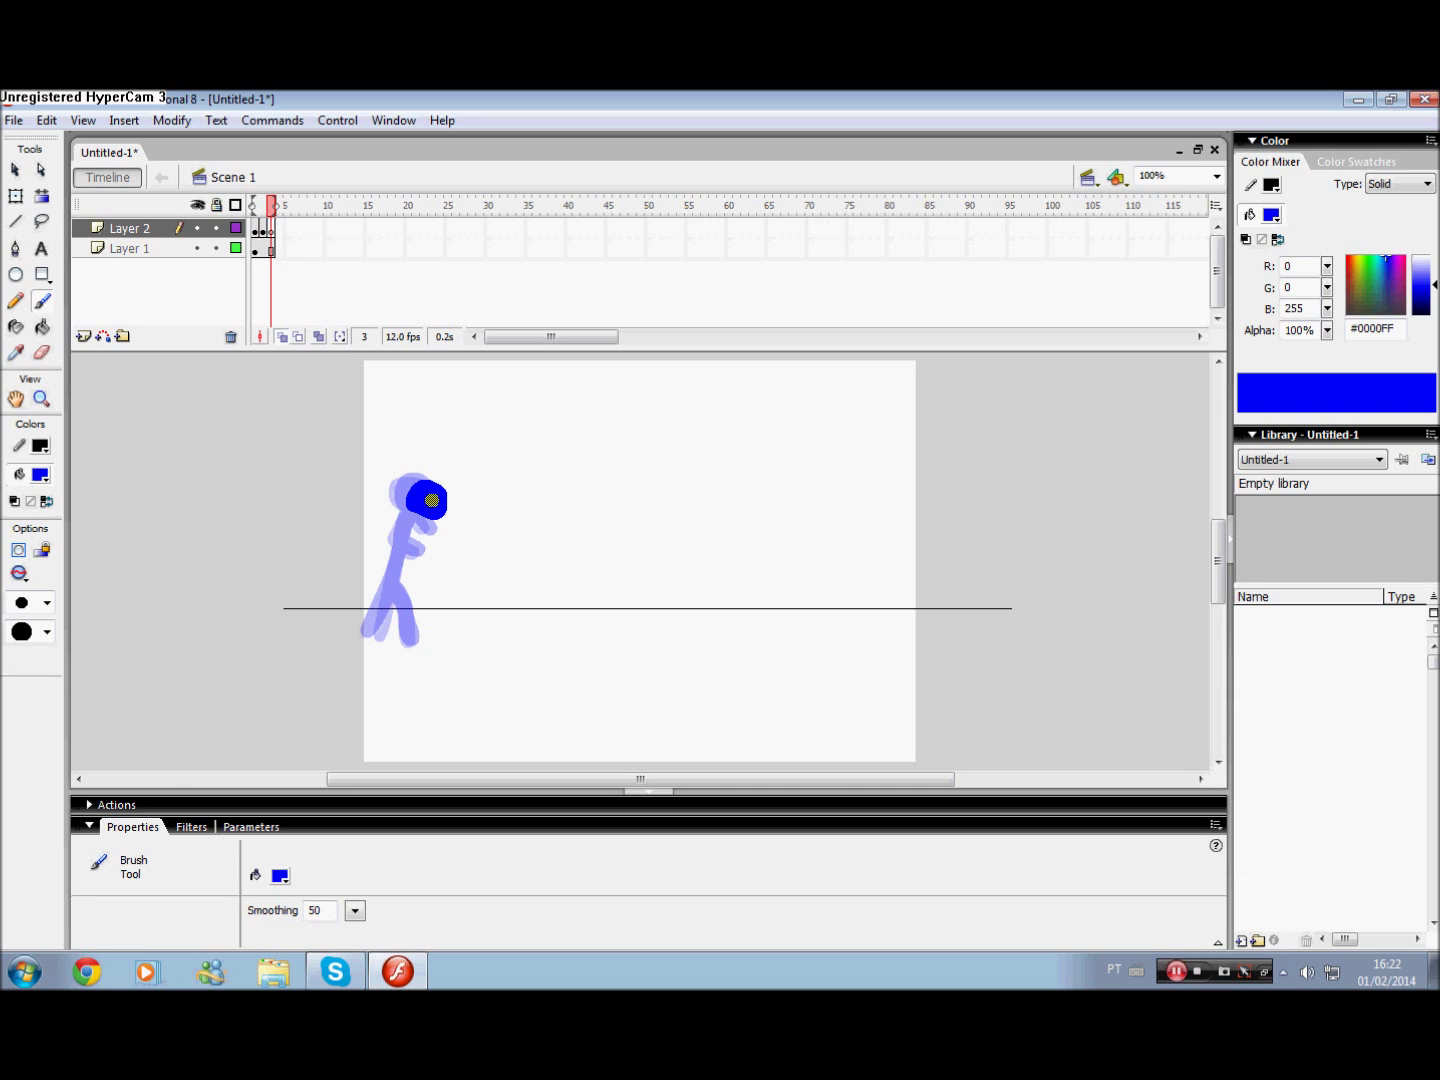
pyautogui.moveTo(428, 512)
pyautogui.mouseDown()
pyautogui.moveTo(371, 585)
pyautogui.moveTo(423, 645)
pyautogui.mouseUp()
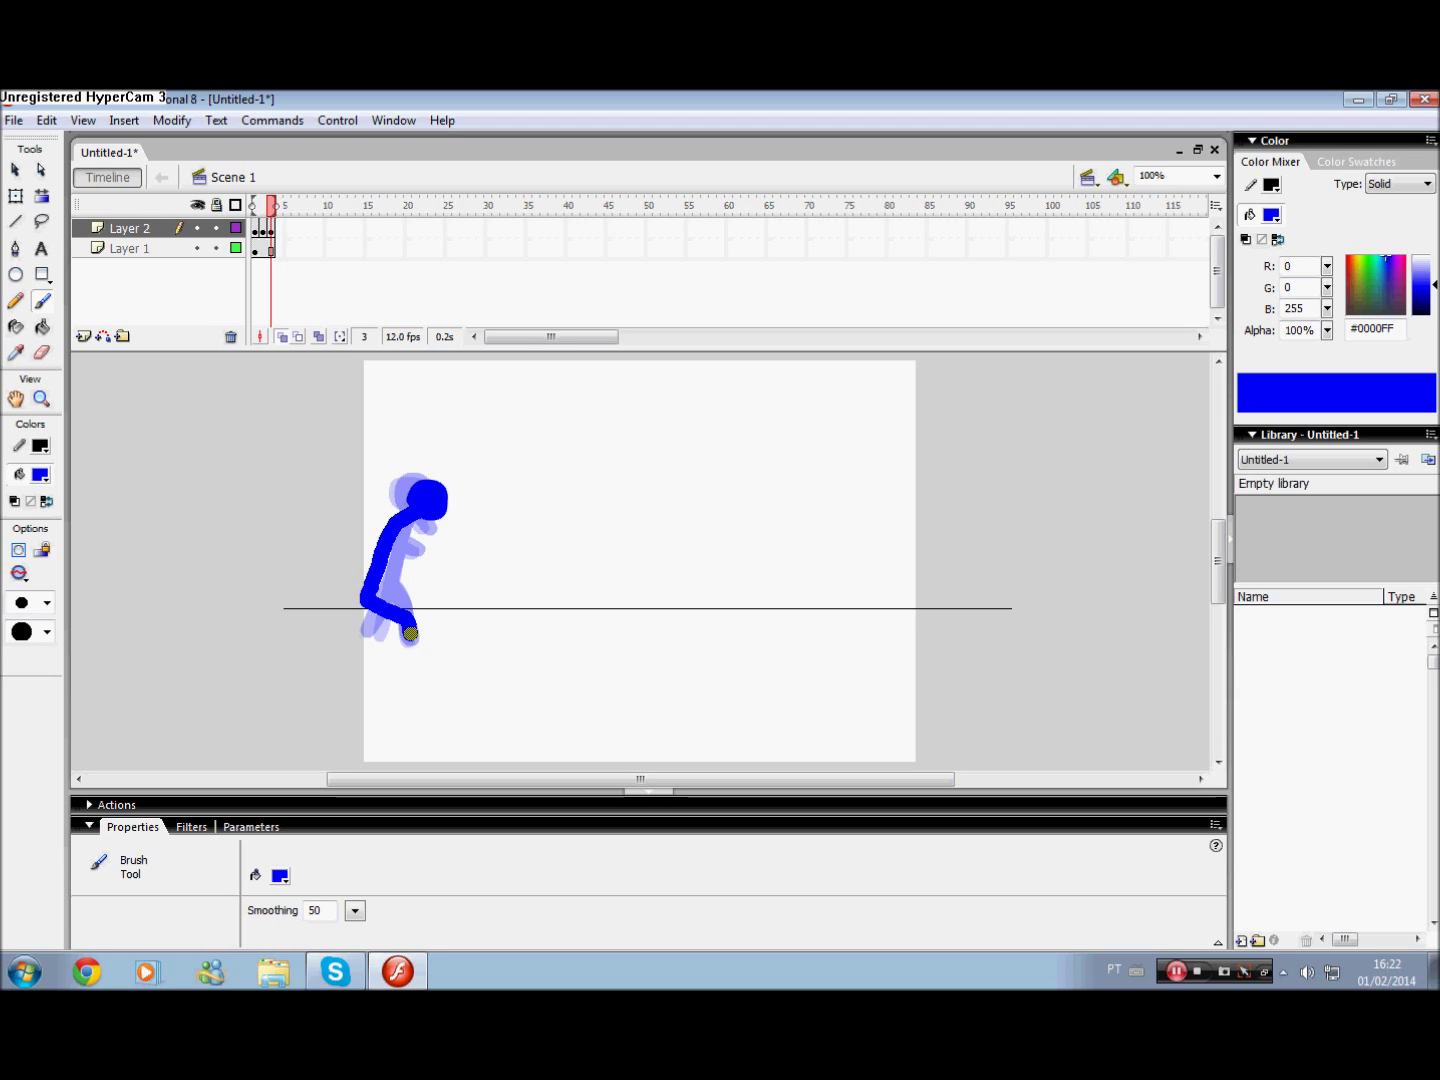
pyautogui.moveTo(341, 636)
pyautogui.mouseDown()
pyautogui.moveTo(402, 534)
pyautogui.moveTo(391, 513)
pyautogui.moveTo(420, 548)
pyautogui.mouseUp()
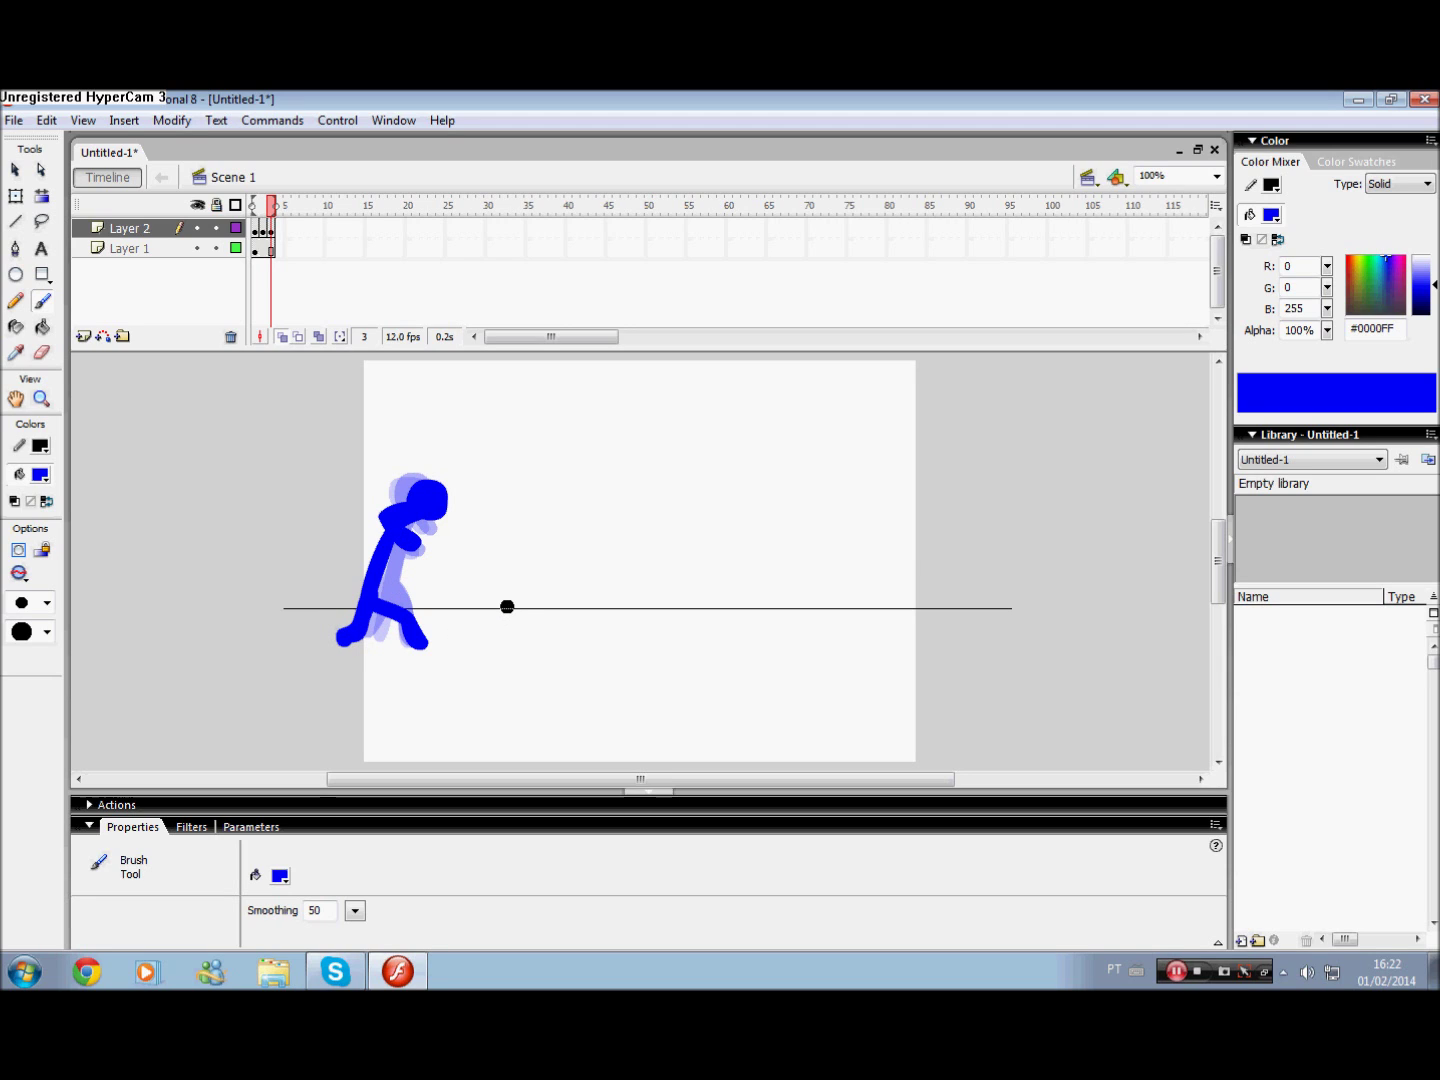
pyautogui.press('F7')
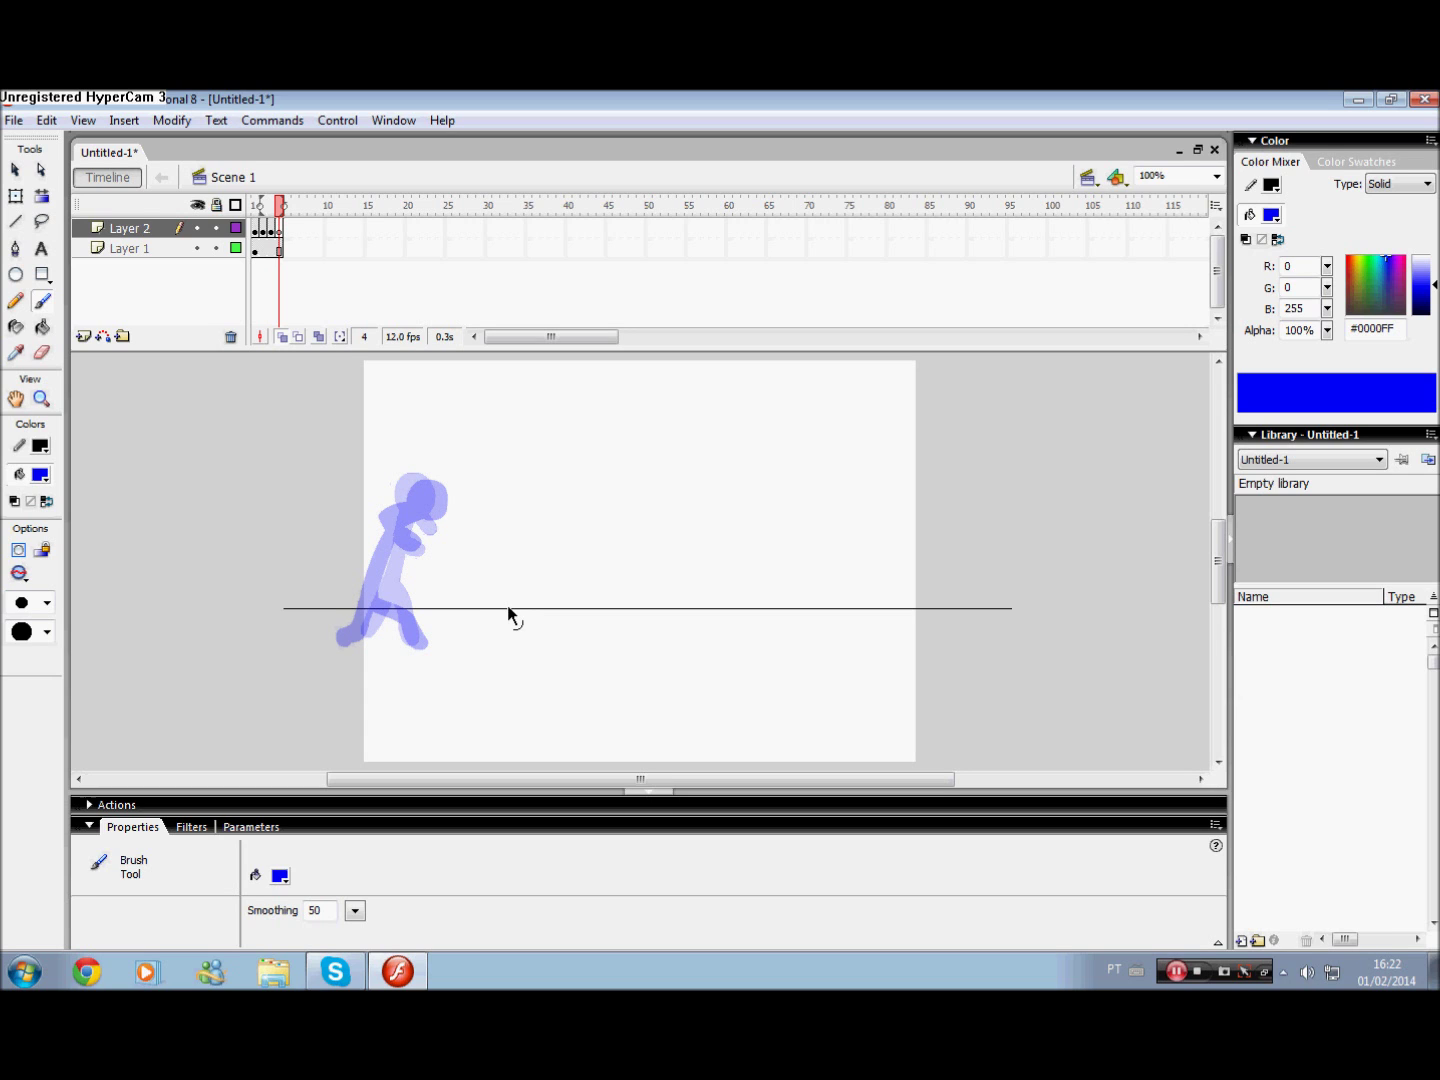
pyautogui.press('Return')
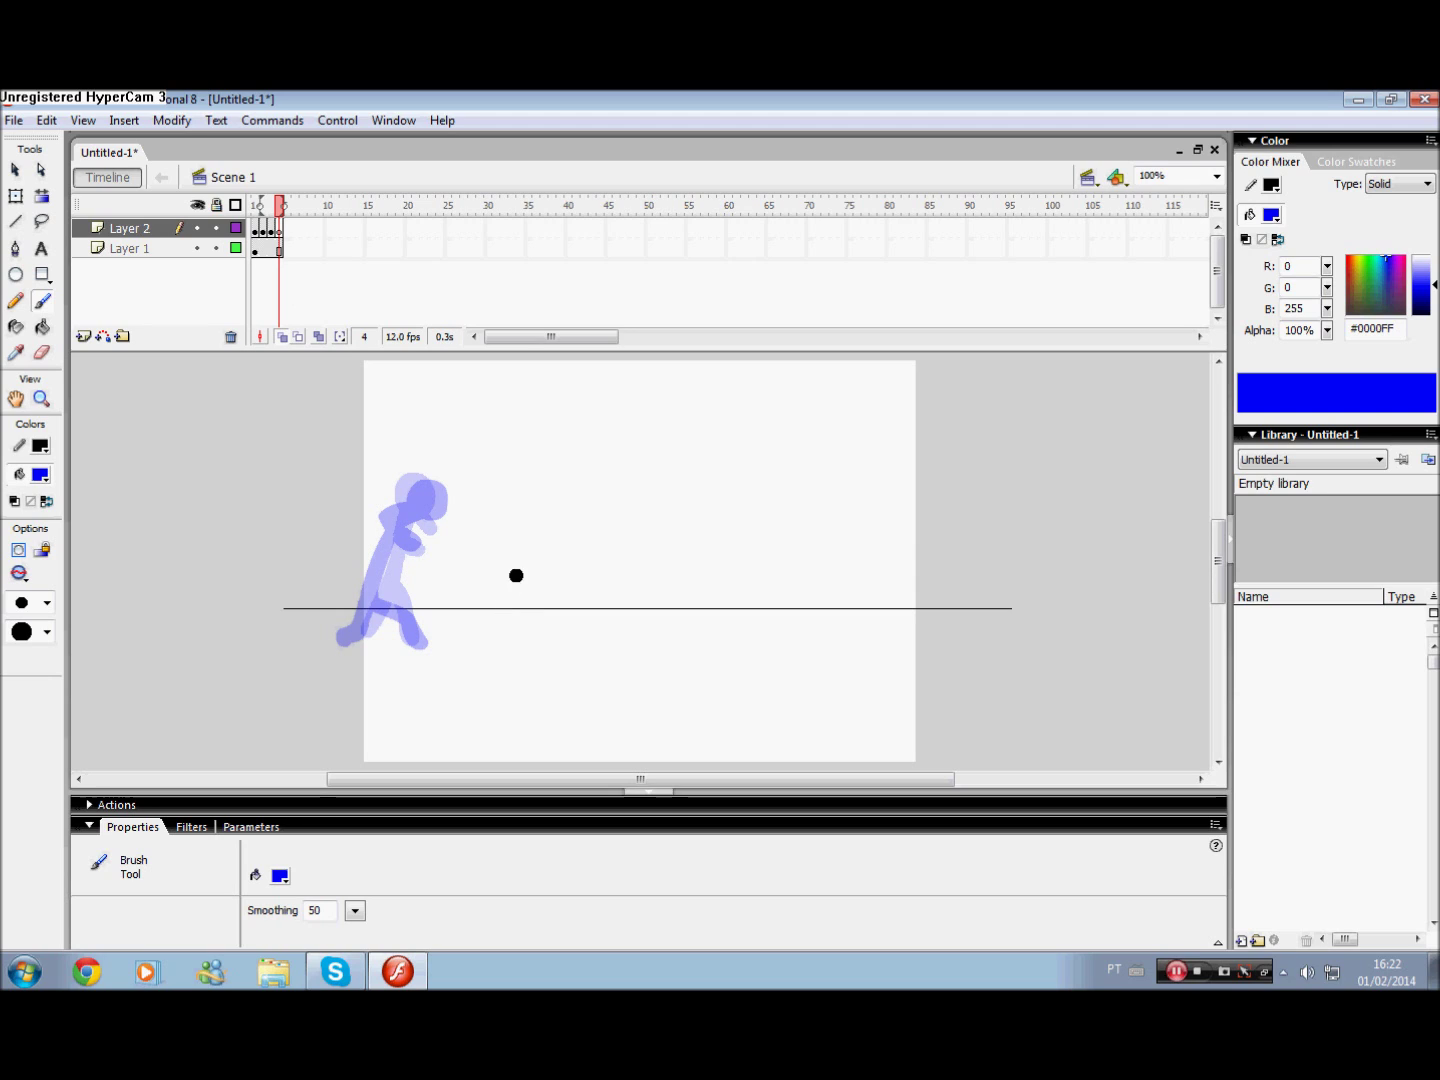
# Paint a fuller oval head and a body reaching down to a foot on frame 4.
pyautogui.moveTo(426, 512); pyautogui.dragTo(449, 513)
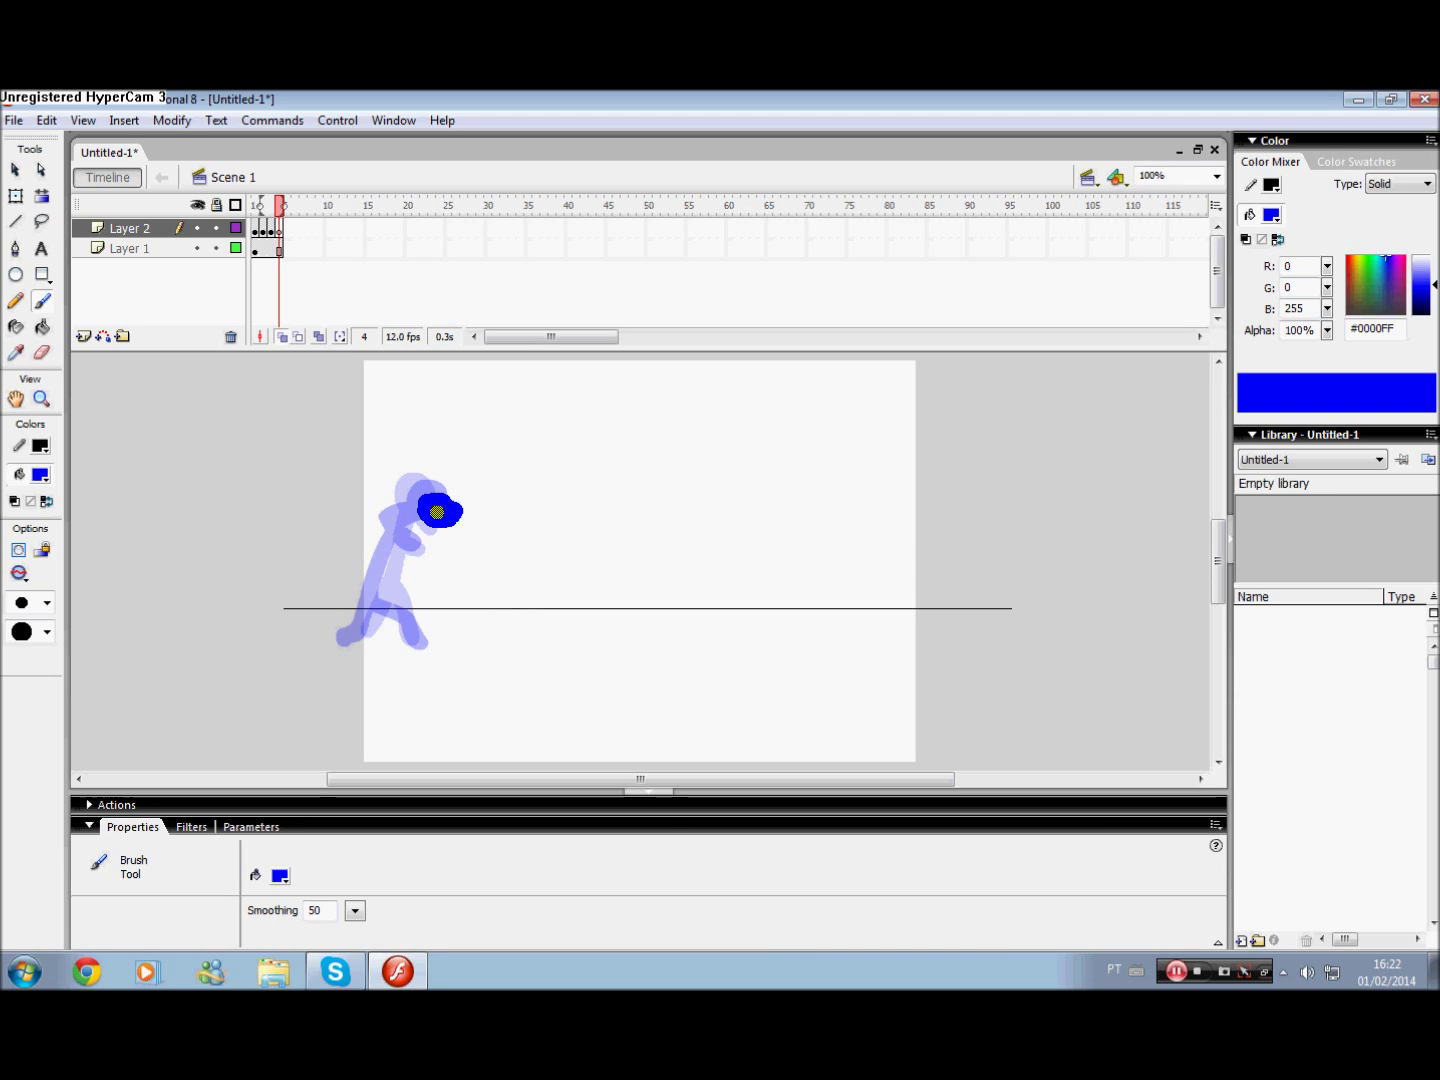
pyautogui.moveTo(437, 512); pyautogui.dragTo(365, 592)
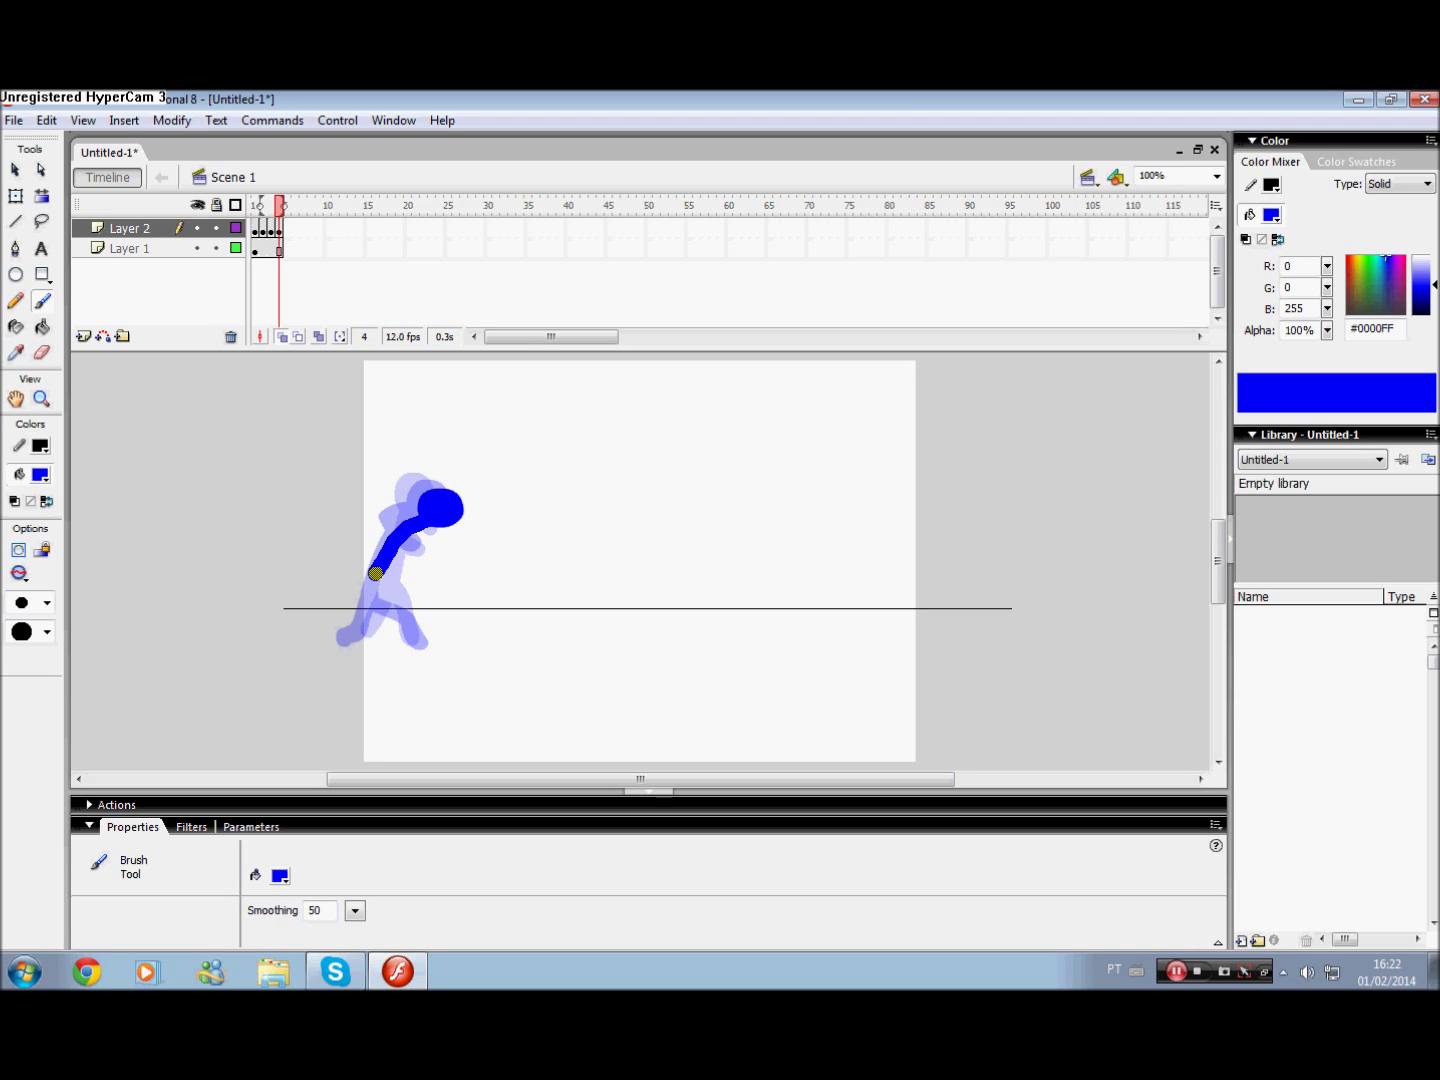
pyautogui.moveTo(366, 593)
pyautogui.mouseDown()
pyautogui.moveTo(330, 627)
pyautogui.moveTo(401, 607)
pyautogui.moveTo(415, 640)
pyautogui.mouseUp()
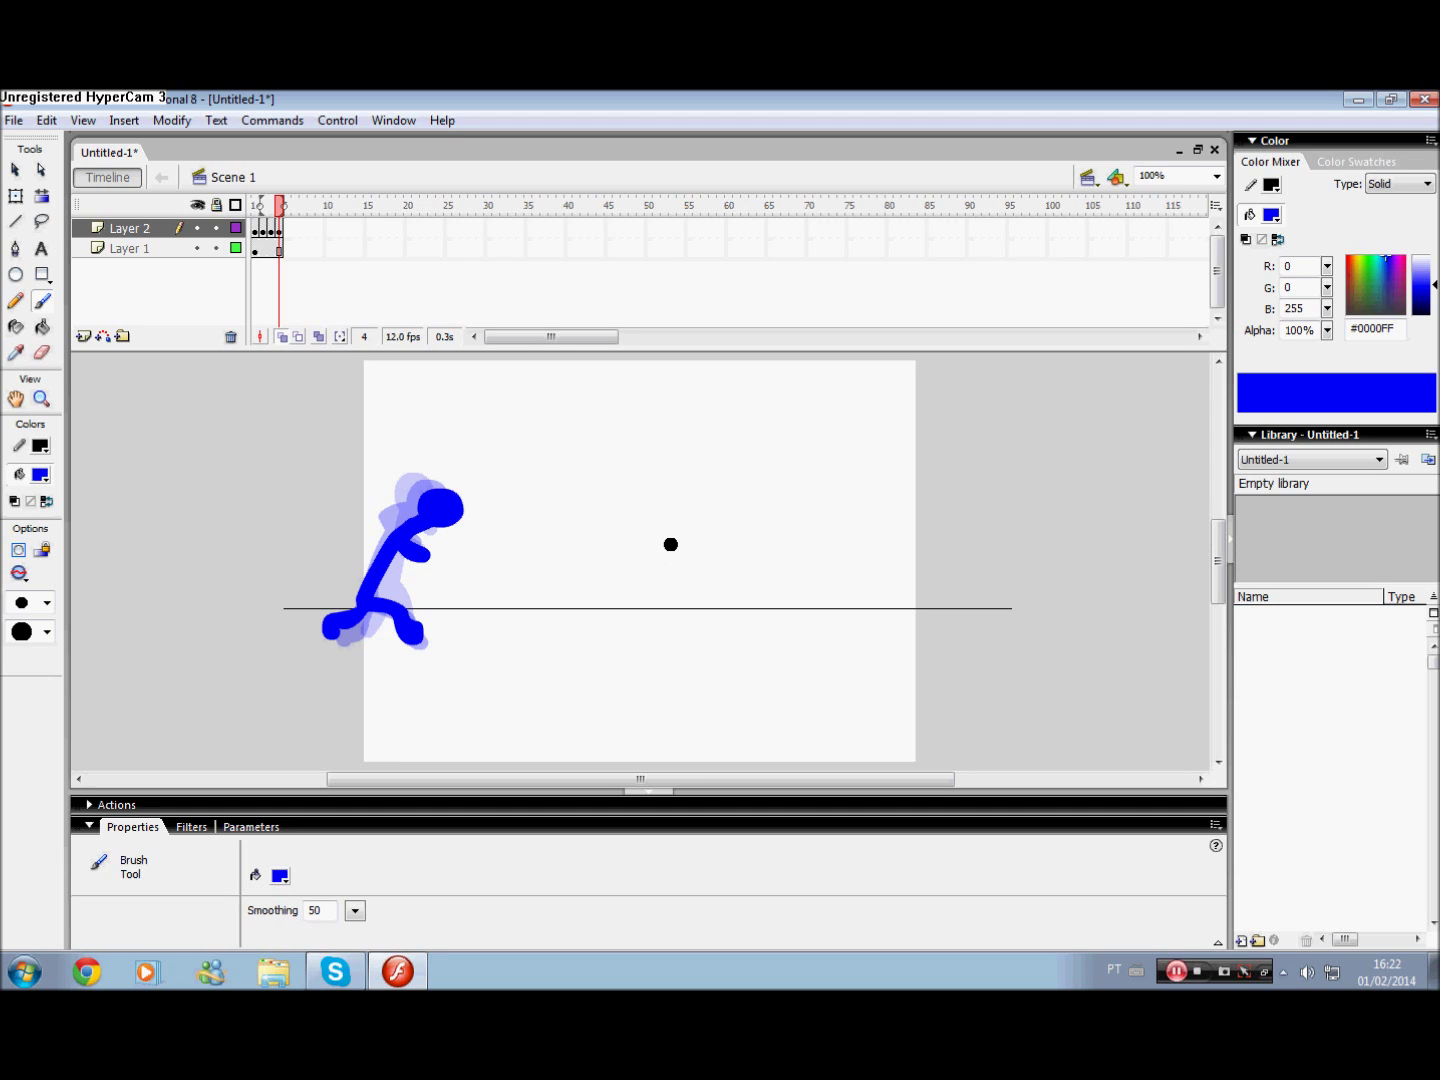
# On new keyframe 5, paint a squarer head, body, down-left leg and arm.
pyautogui.press('F7')
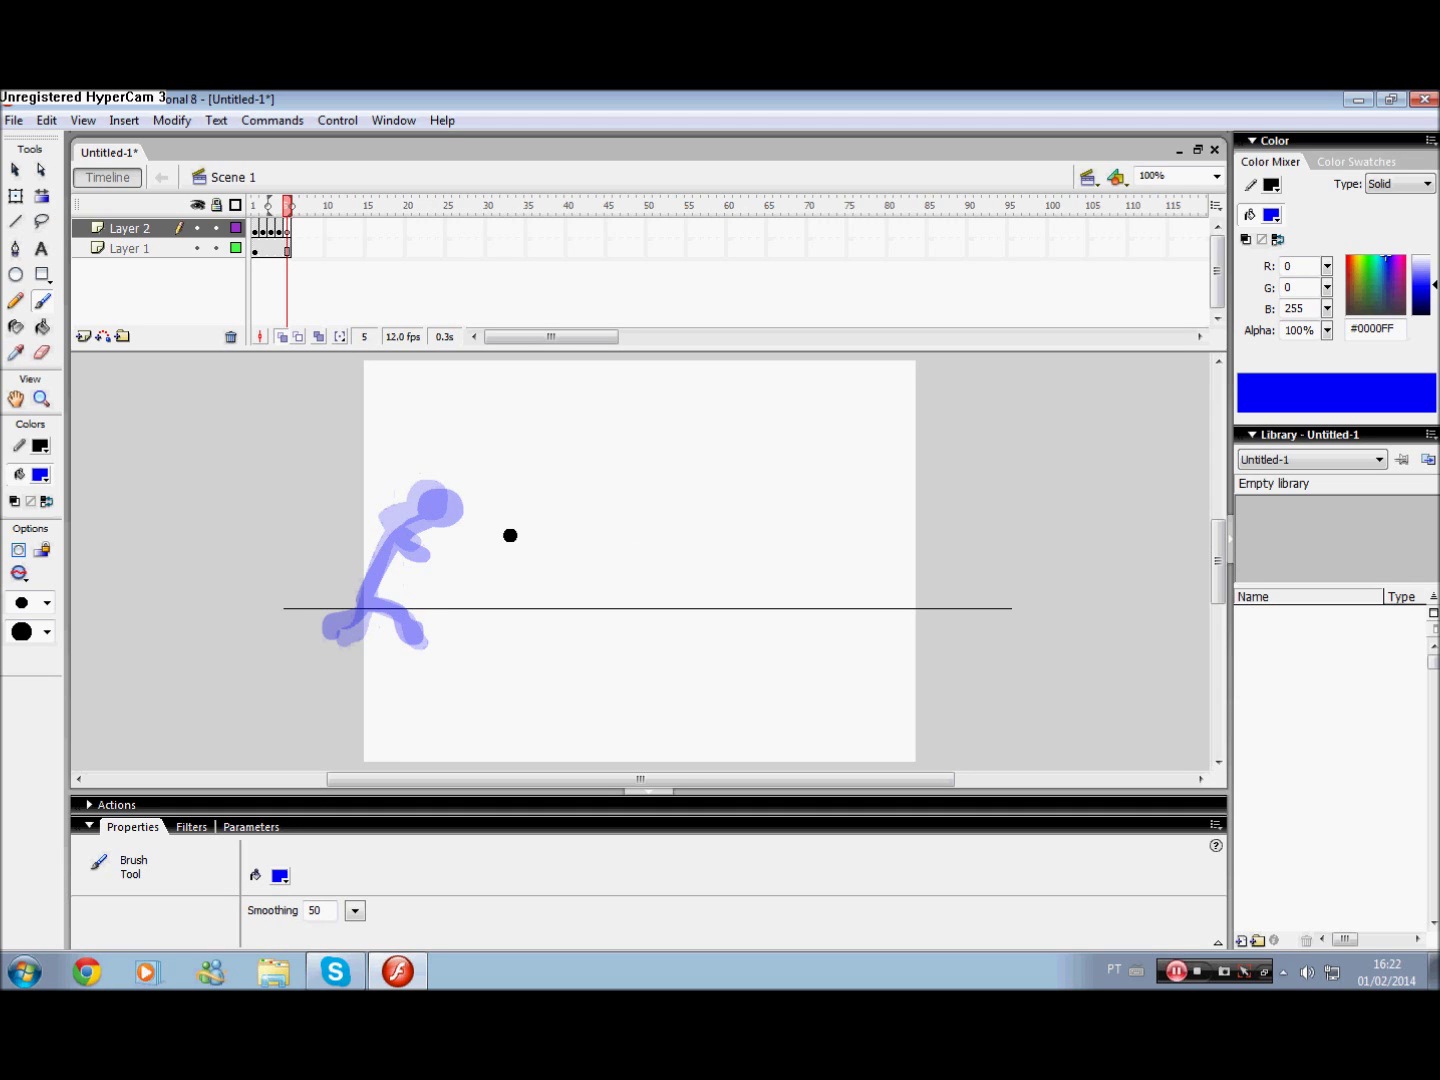
pyautogui.moveTo(455, 507); pyautogui.dragTo(473, 499)
pyautogui.moveTo(461, 499)
pyautogui.mouseDown()
pyautogui.moveTo(459, 527)
pyautogui.moveTo(391, 594)
pyautogui.moveTo(437, 631)
pyautogui.moveTo(458, 616)
pyautogui.mouseUp()
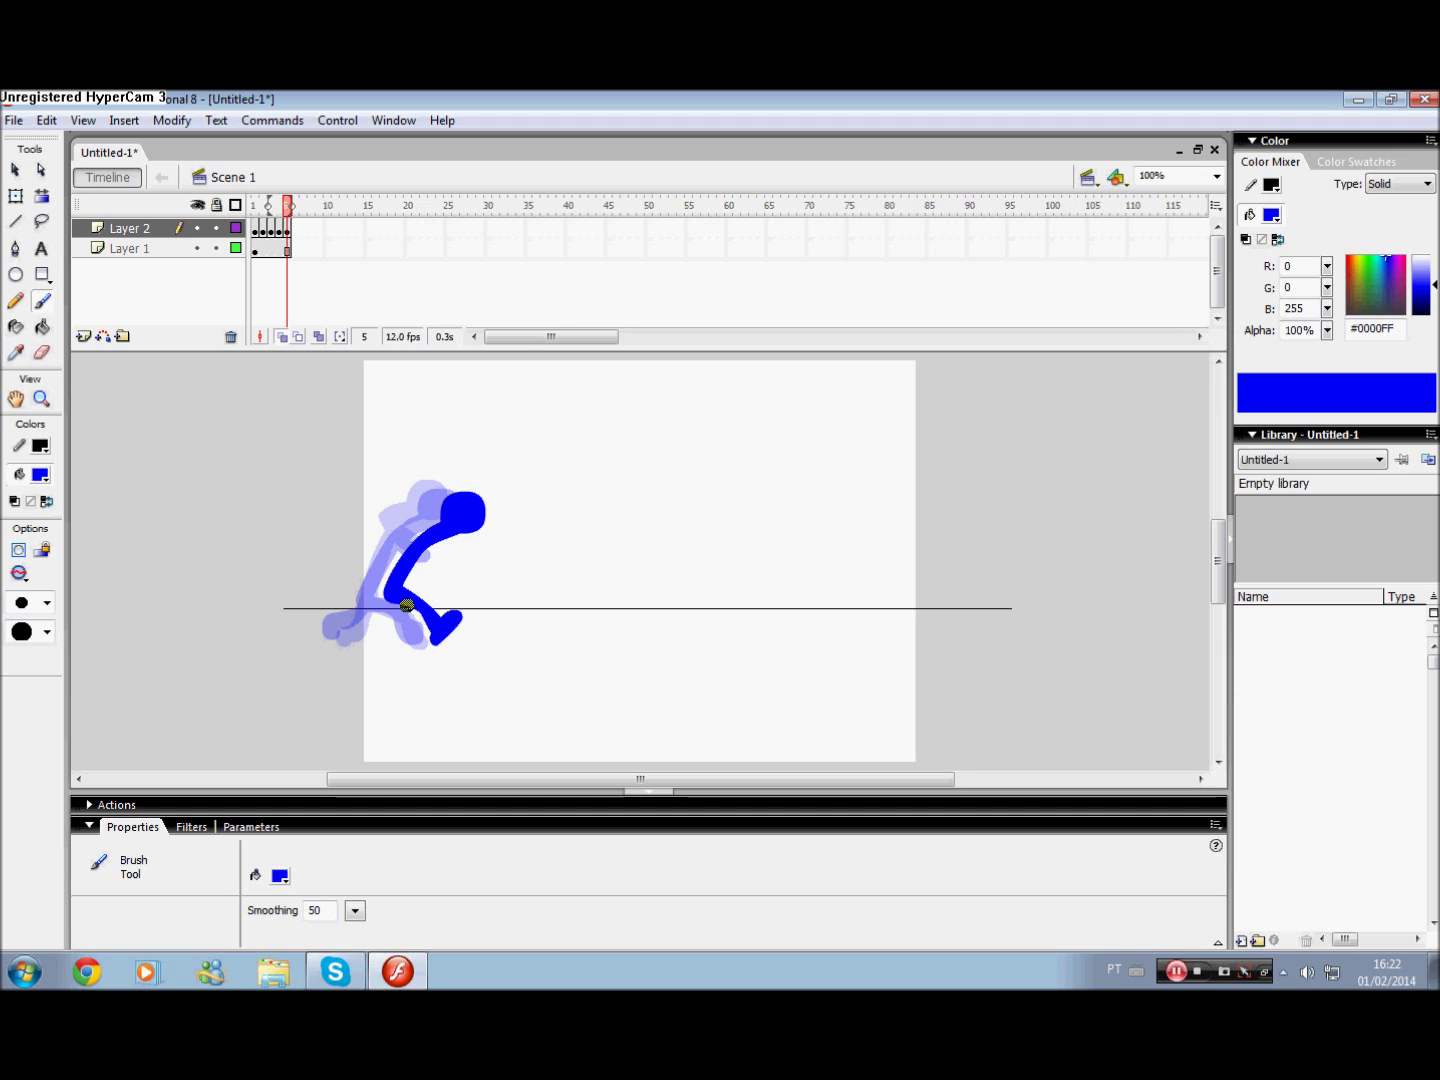
pyautogui.moveTo(384, 614); pyautogui.dragTo(352, 634)
pyautogui.moveTo(434, 540); pyautogui.dragTo(447, 556)
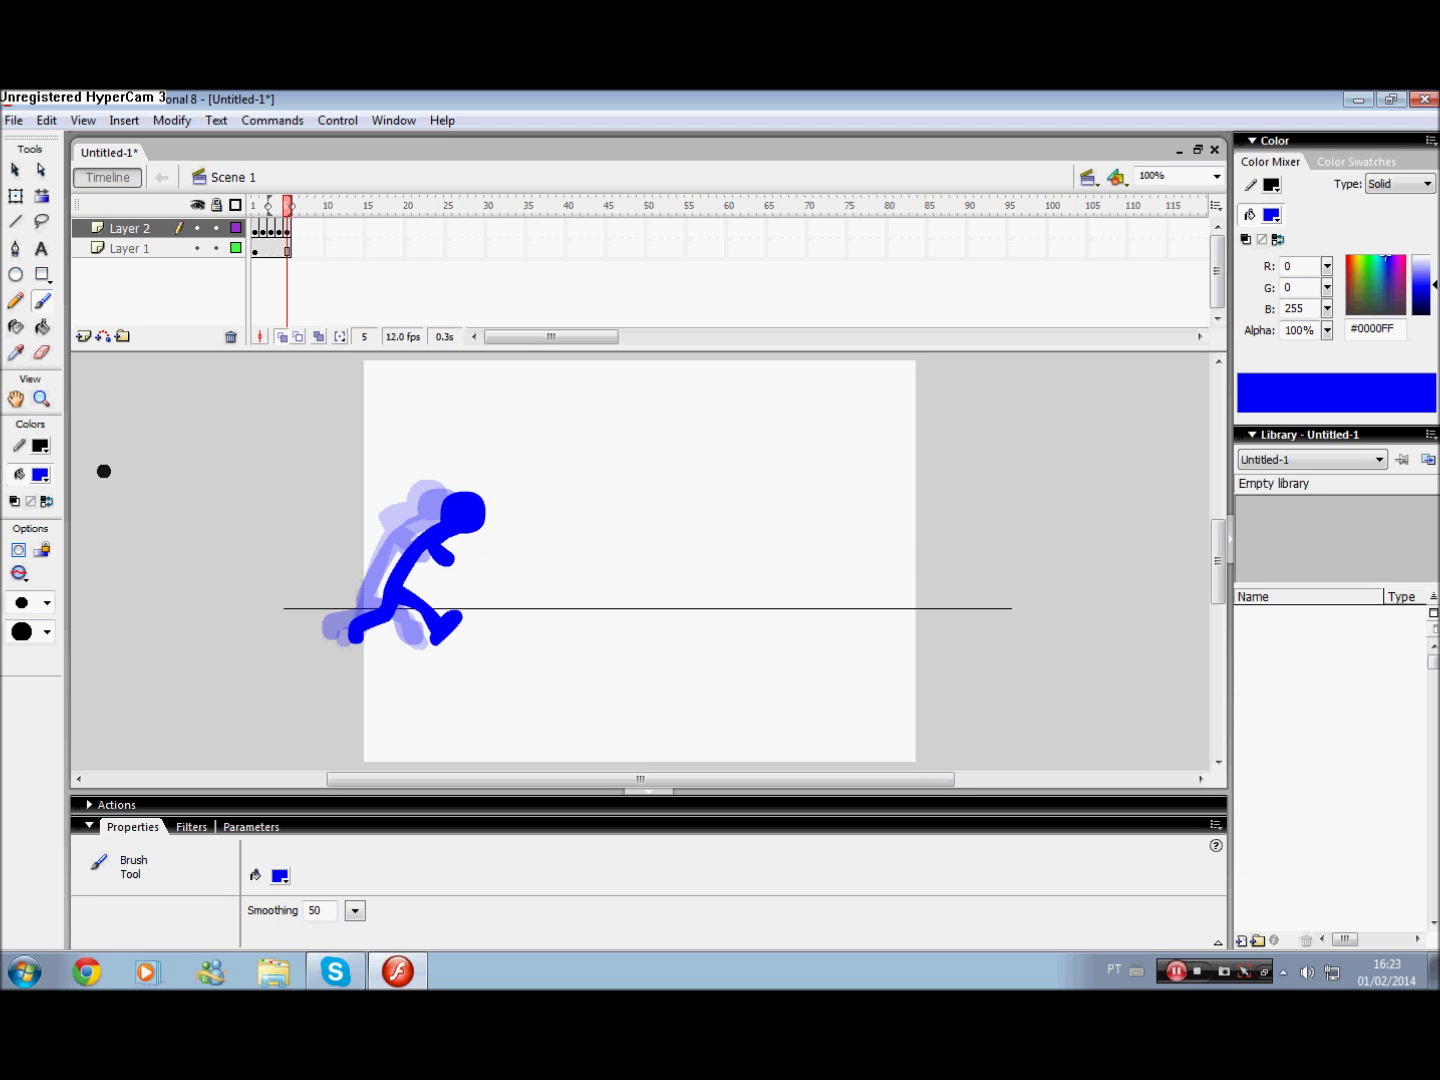
# Erase the foot tip, repaint the foot stretching right, then add keyframe 6.
pyautogui.click(44, 356)
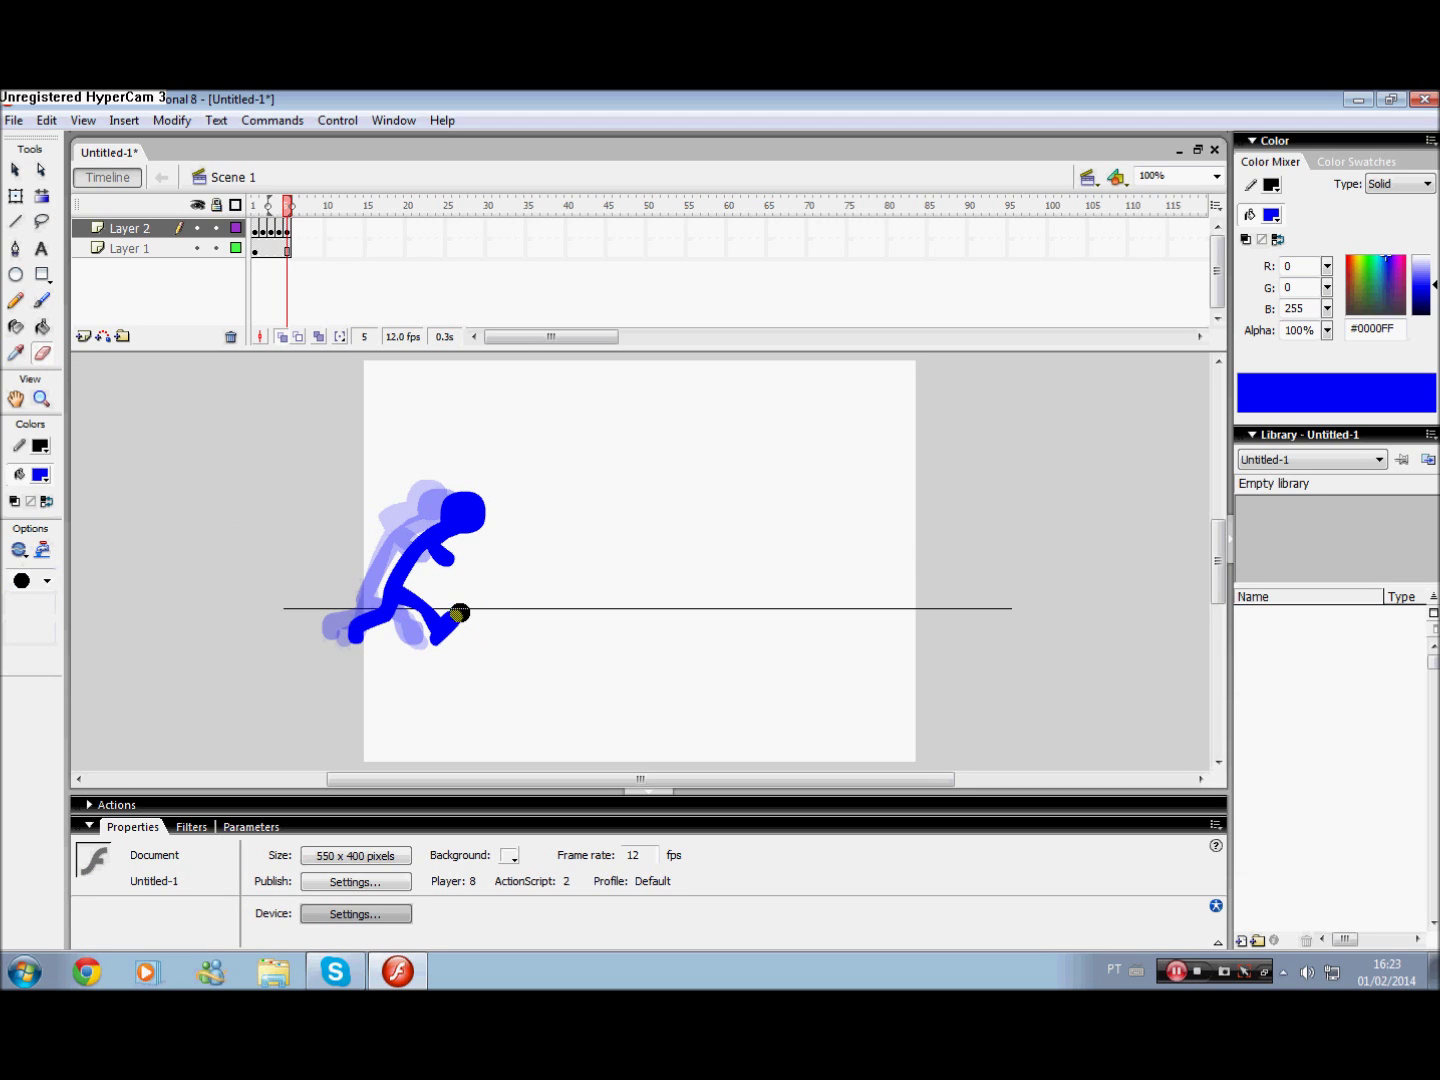
pyautogui.moveTo(455, 610); pyautogui.dragTo(434, 640)
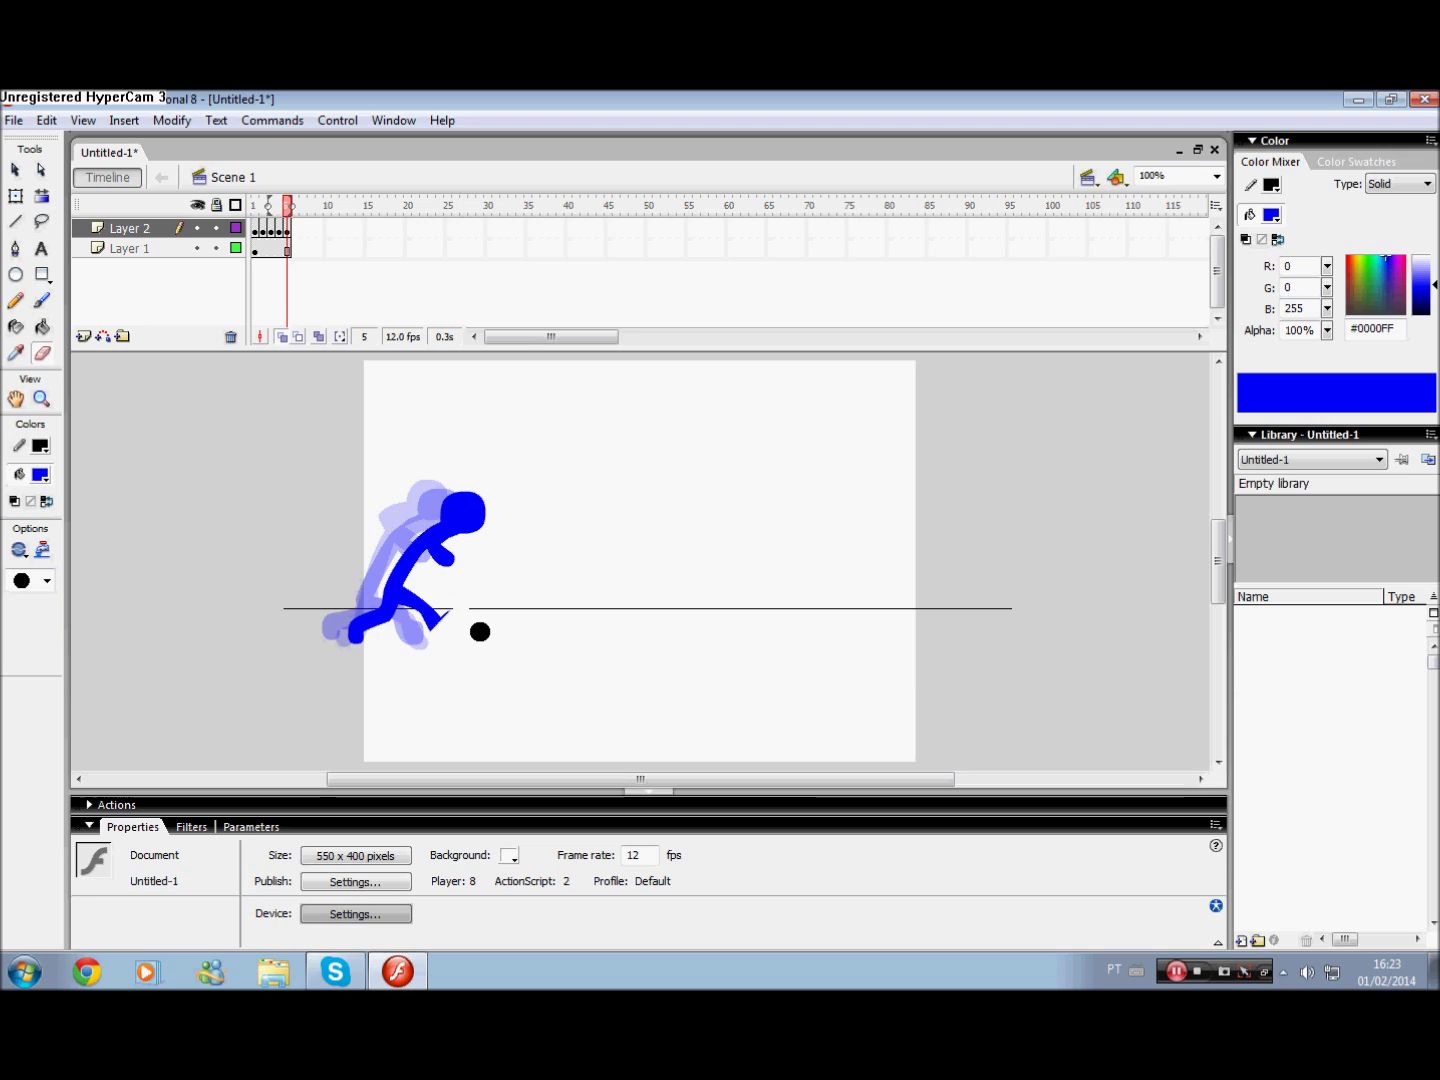
pyautogui.hotkey('ctrl', 'z')
pyautogui.moveTo(445, 628); pyautogui.dragTo(449, 618)
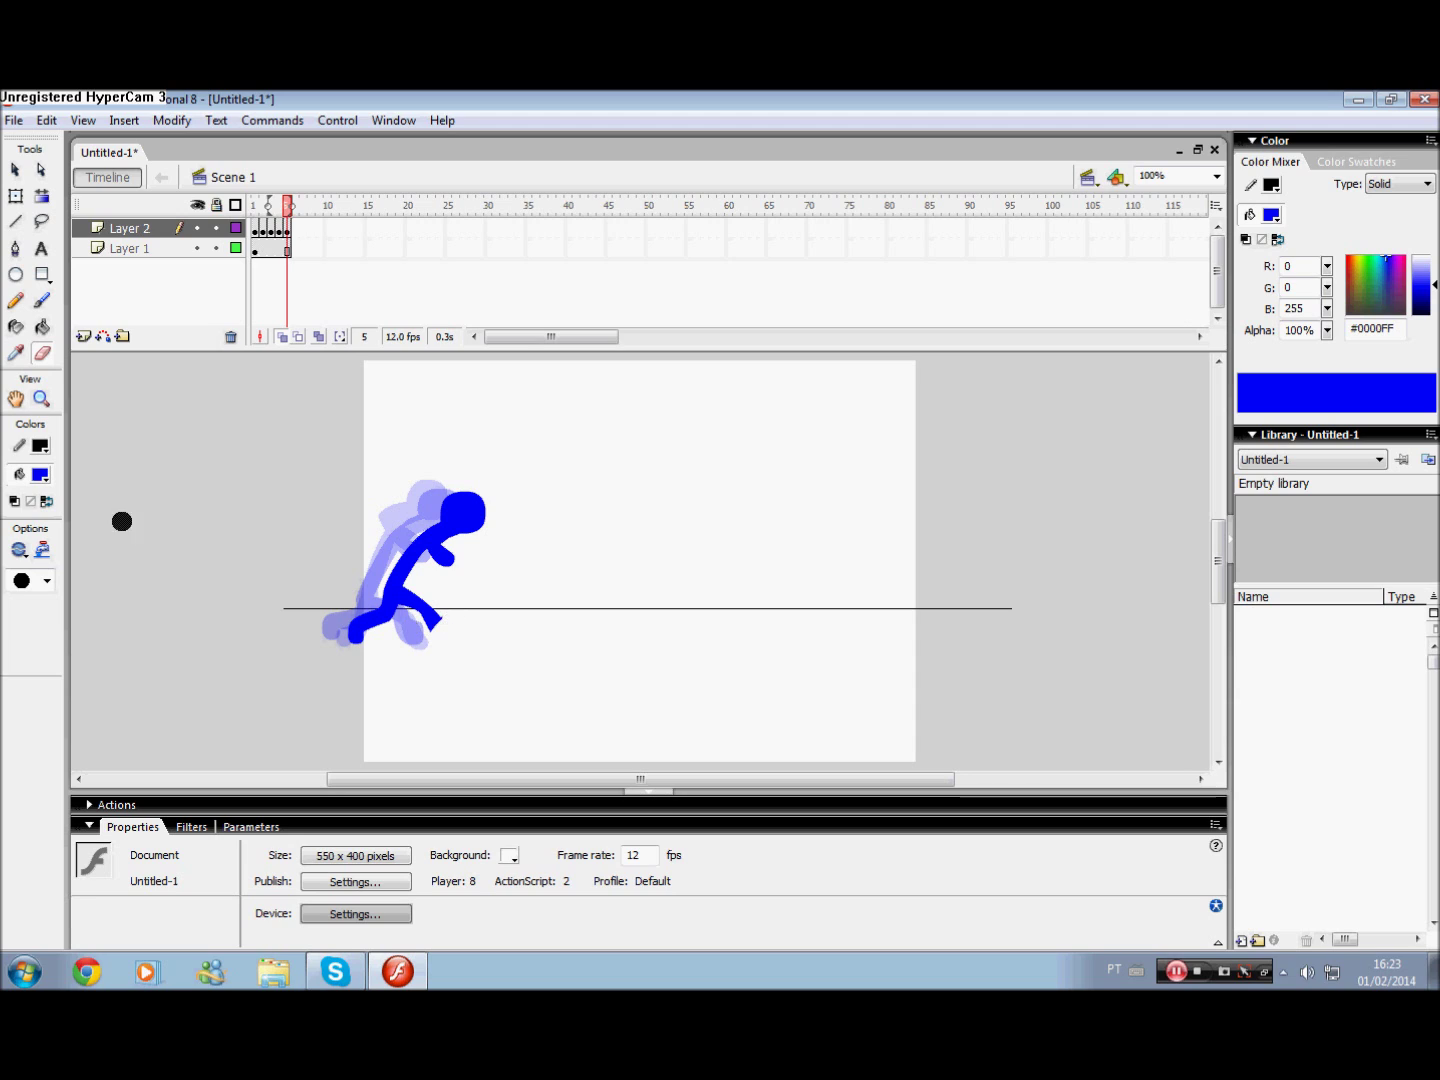
pyautogui.click(40, 300)
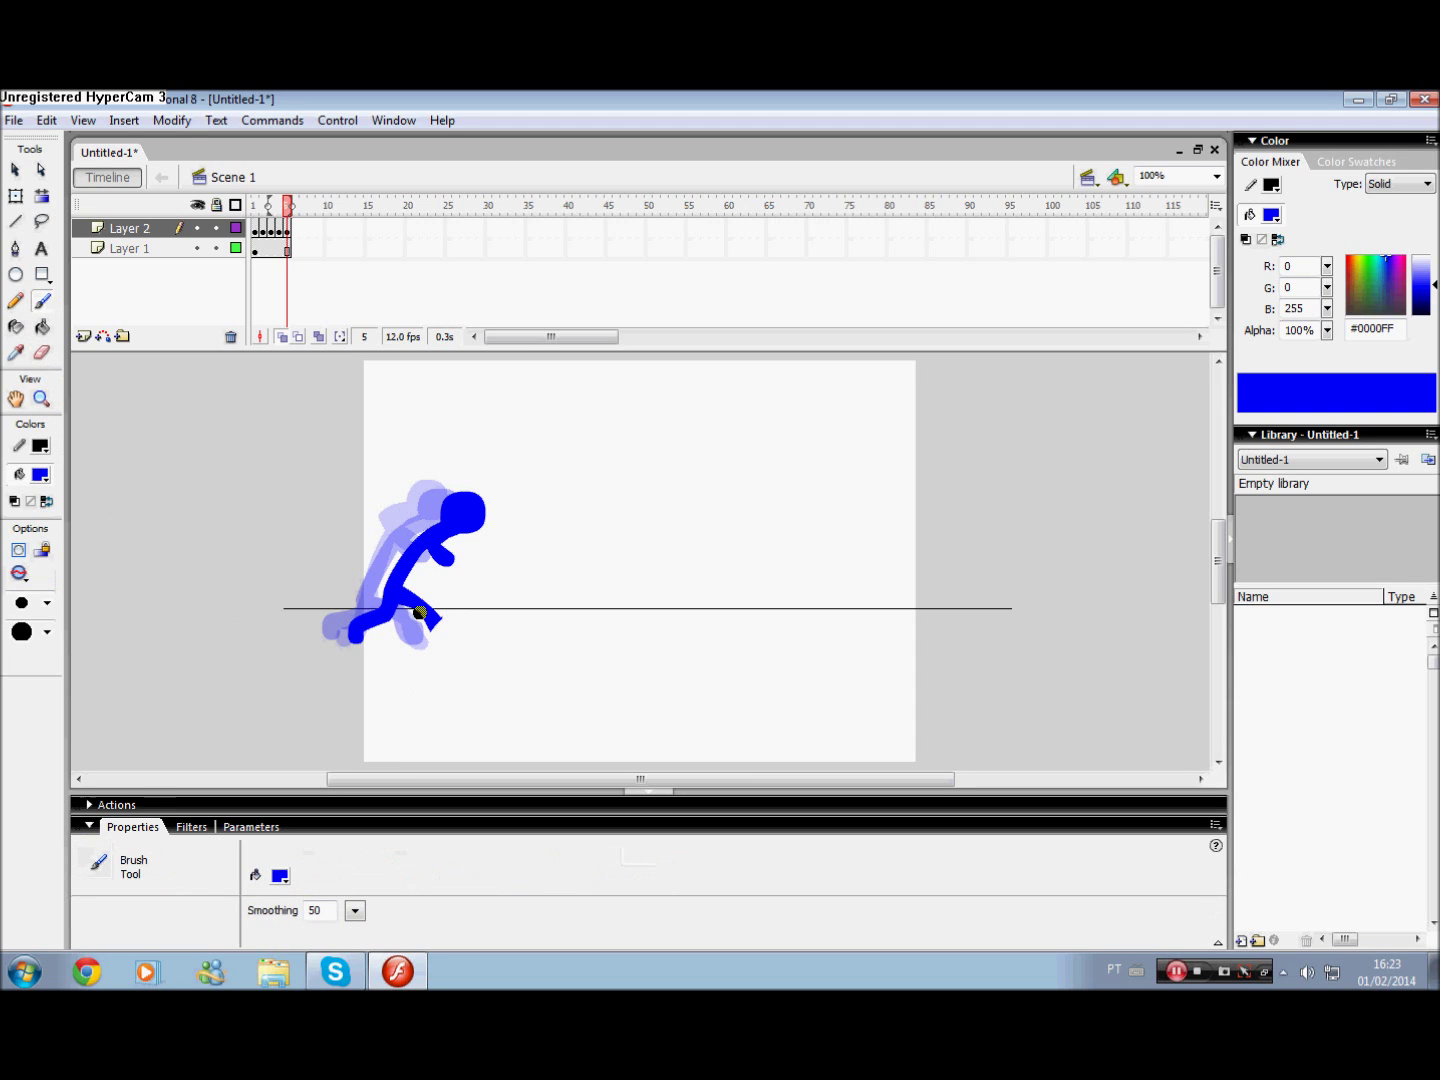
pyautogui.moveTo(434, 625); pyautogui.dragTo(455, 626)
pyautogui.press('F7')
# Paint a forward-leaning head, back, legs and foot on frame 6, then add keyframe 7 and preview.
pyautogui.press('Return')
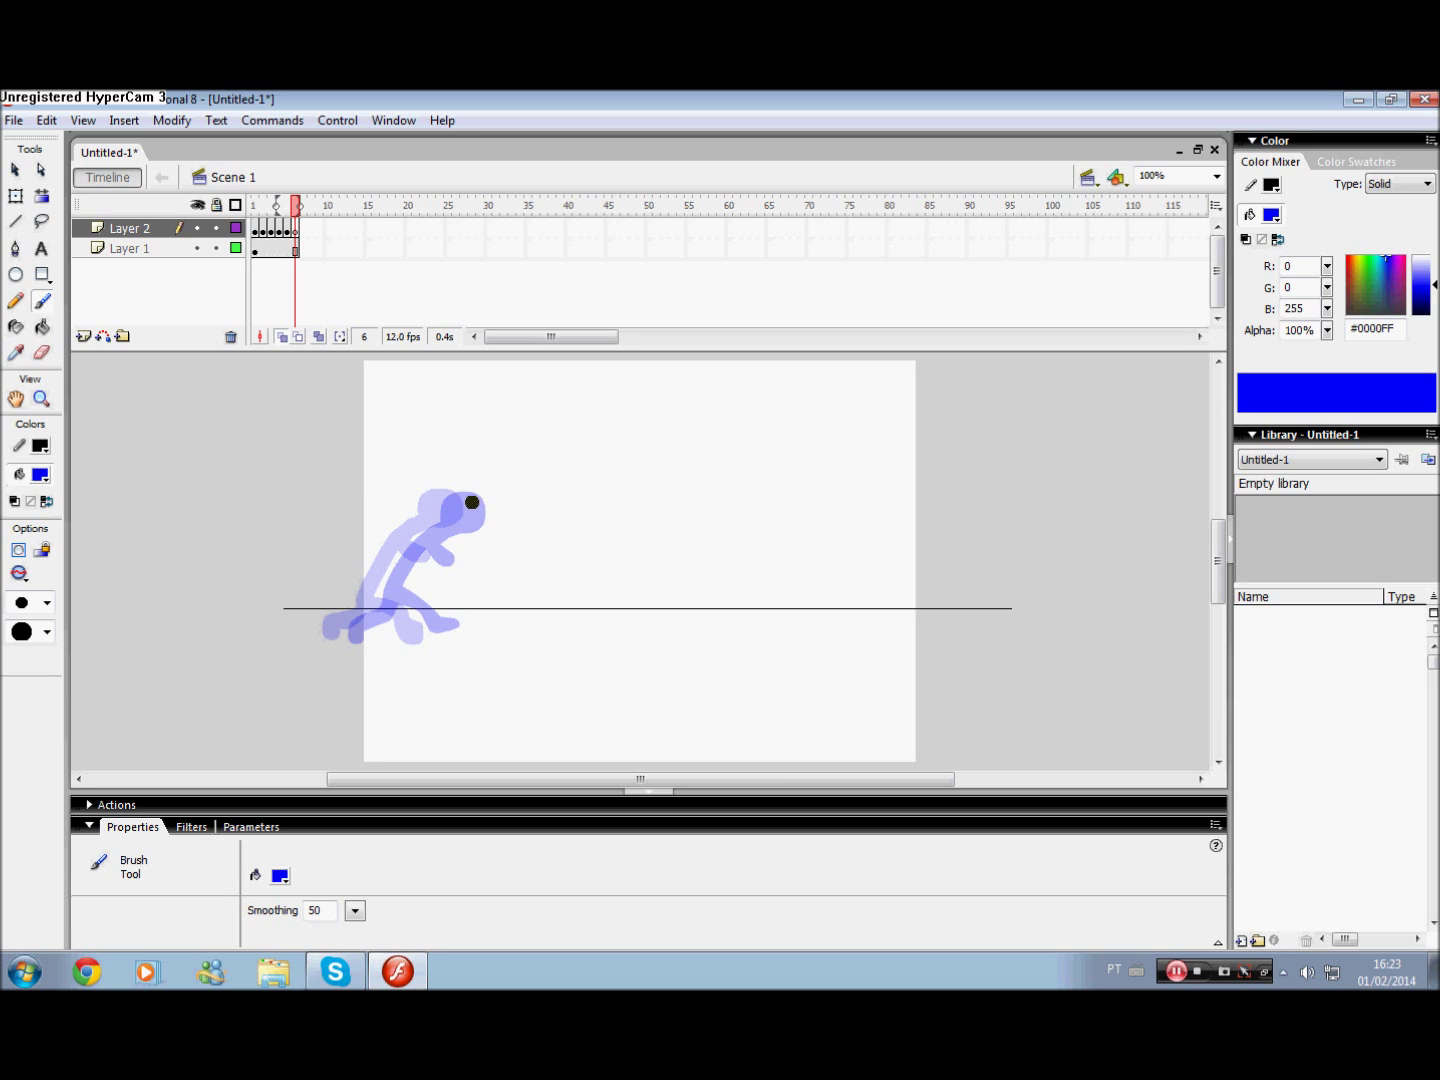
pyautogui.moveTo(474, 499); pyautogui.dragTo(479, 512)
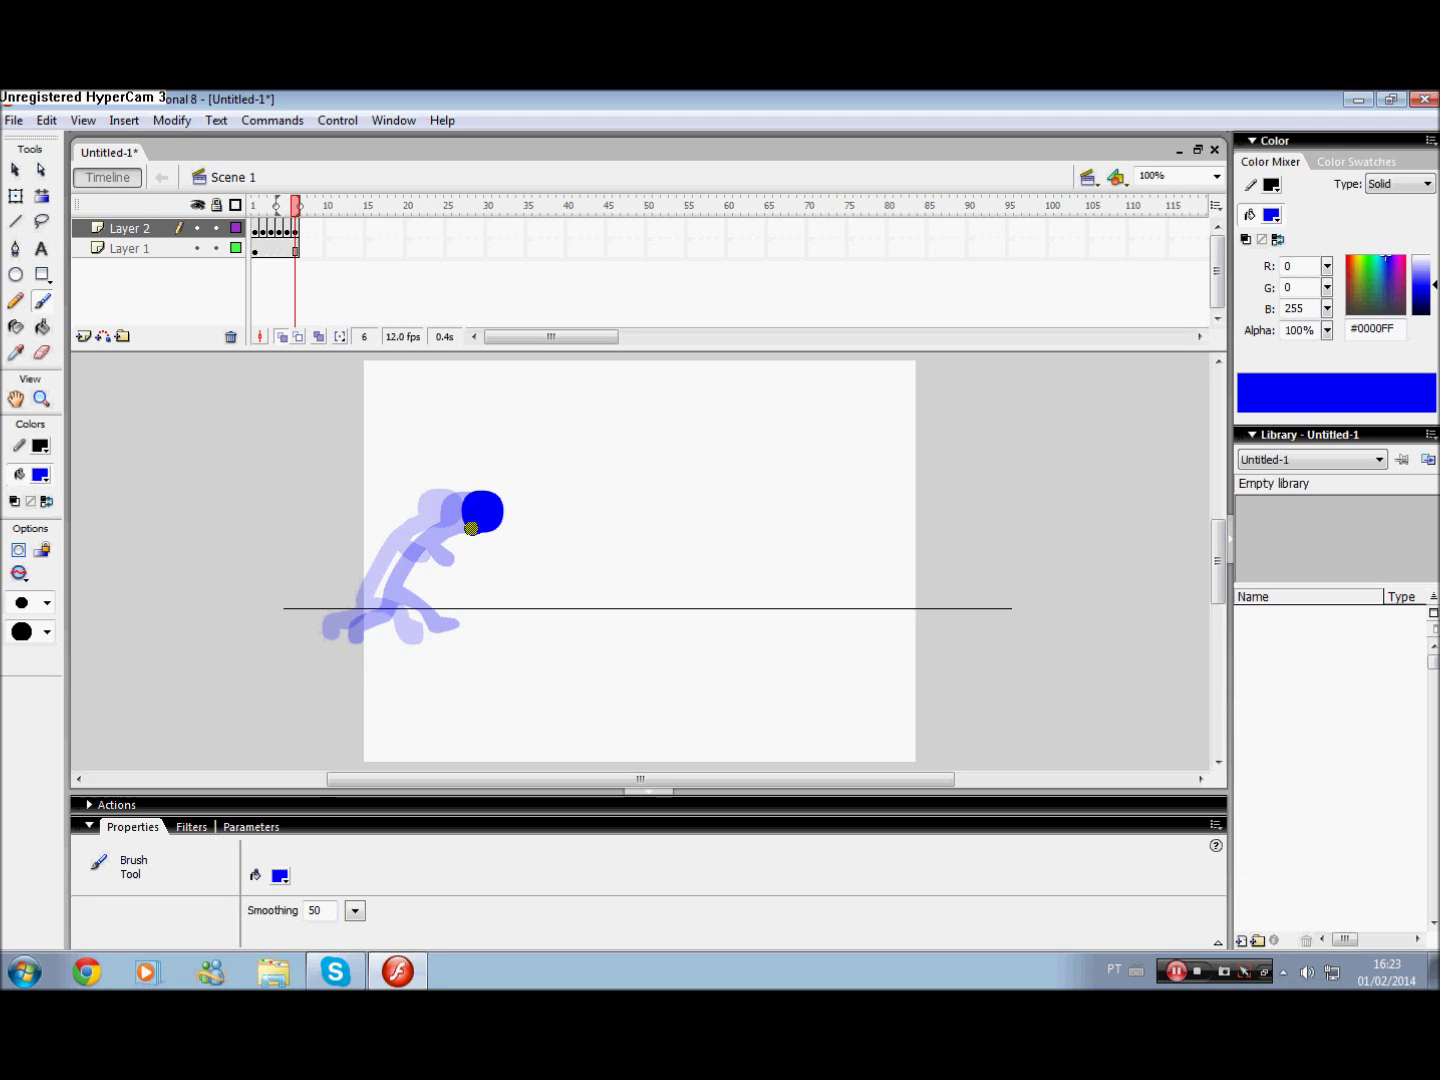
pyautogui.moveTo(471, 528); pyautogui.dragTo(425, 560)
pyautogui.moveTo(413, 578)
pyautogui.mouseDown()
pyautogui.moveTo(425, 591)
pyautogui.moveTo(378, 614)
pyautogui.mouseUp()
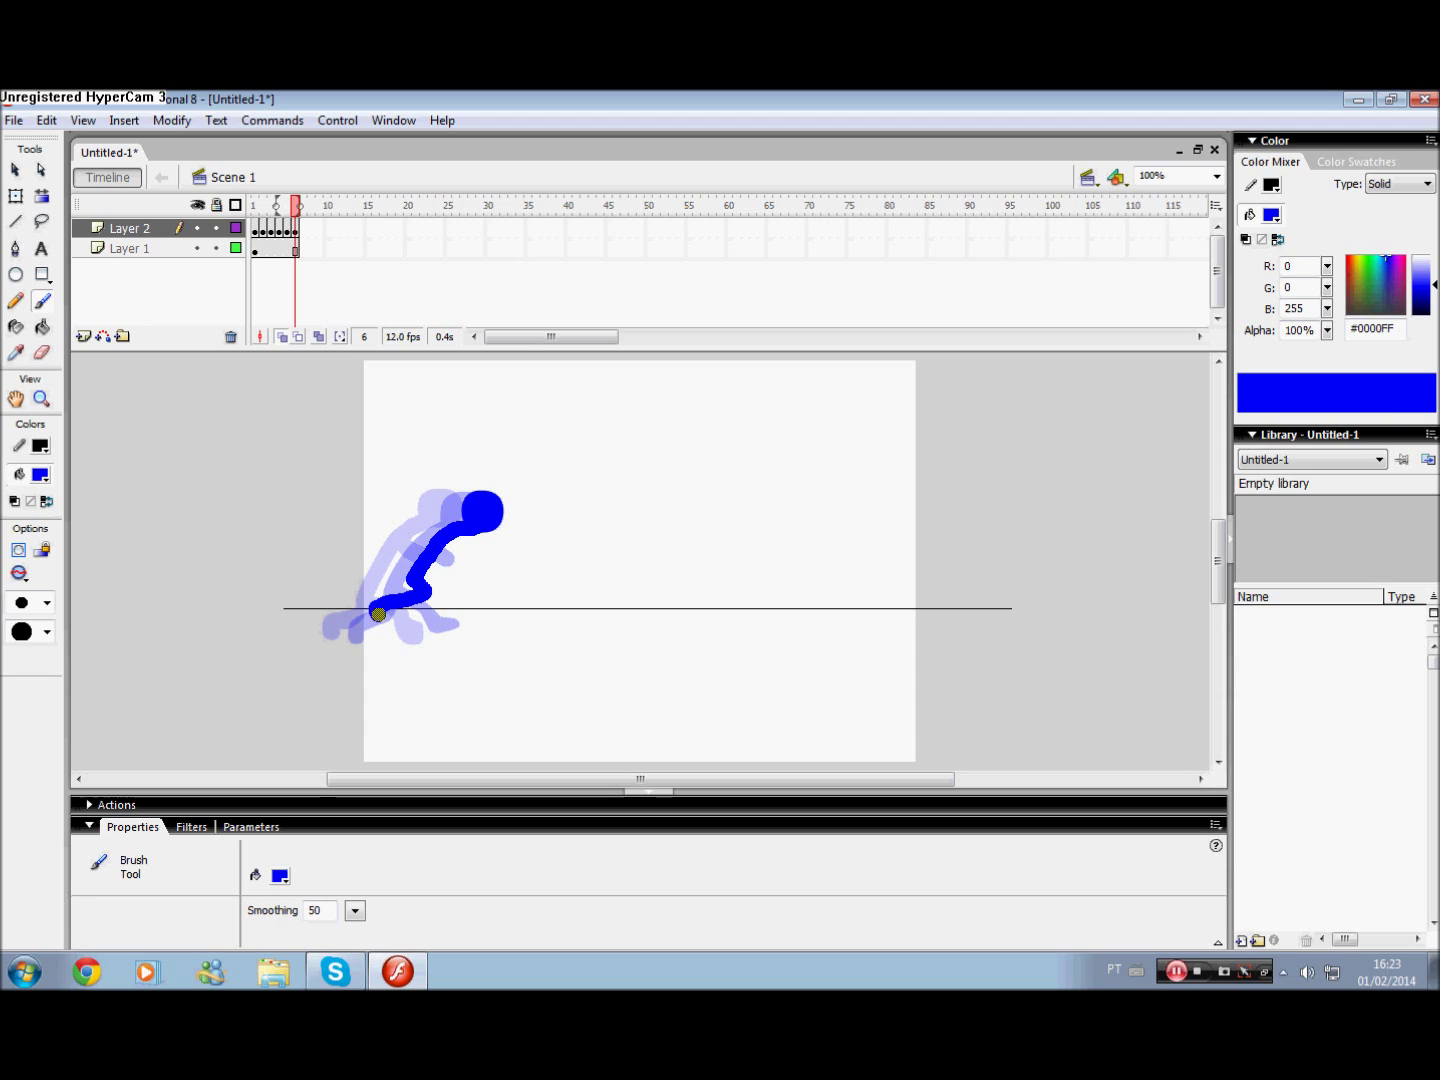
pyautogui.moveTo(394, 628)
pyautogui.mouseDown()
pyautogui.moveTo(445, 613)
pyautogui.moveTo(471, 627)
pyautogui.mouseUp()
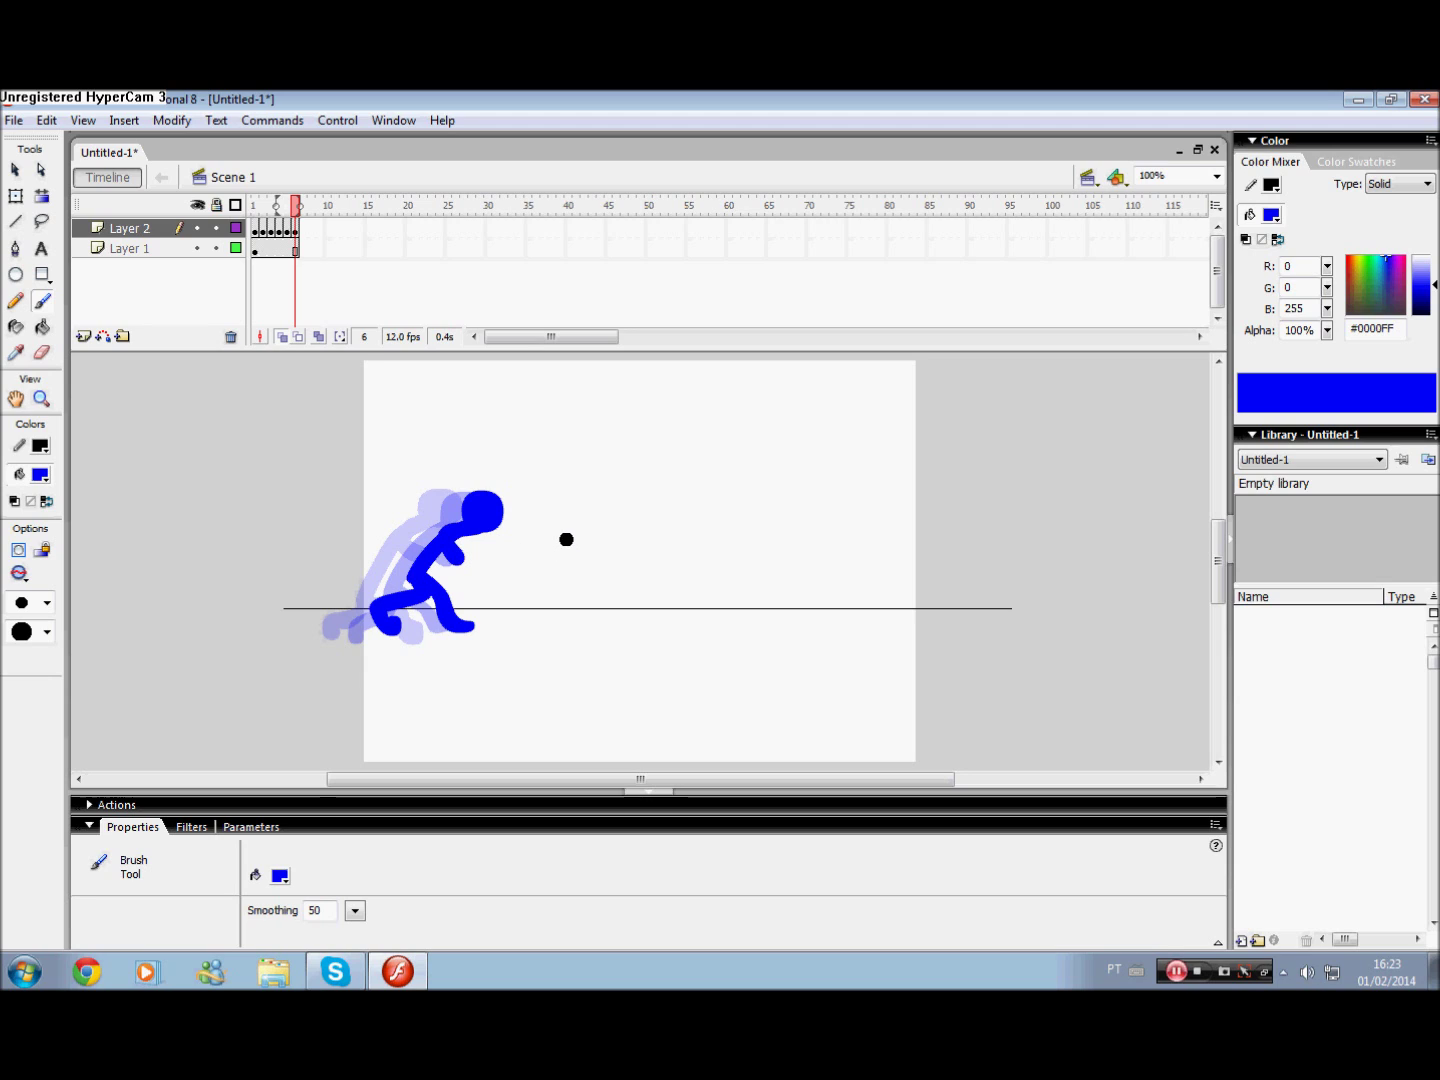
pyautogui.press('F7')
pyautogui.press('Return')
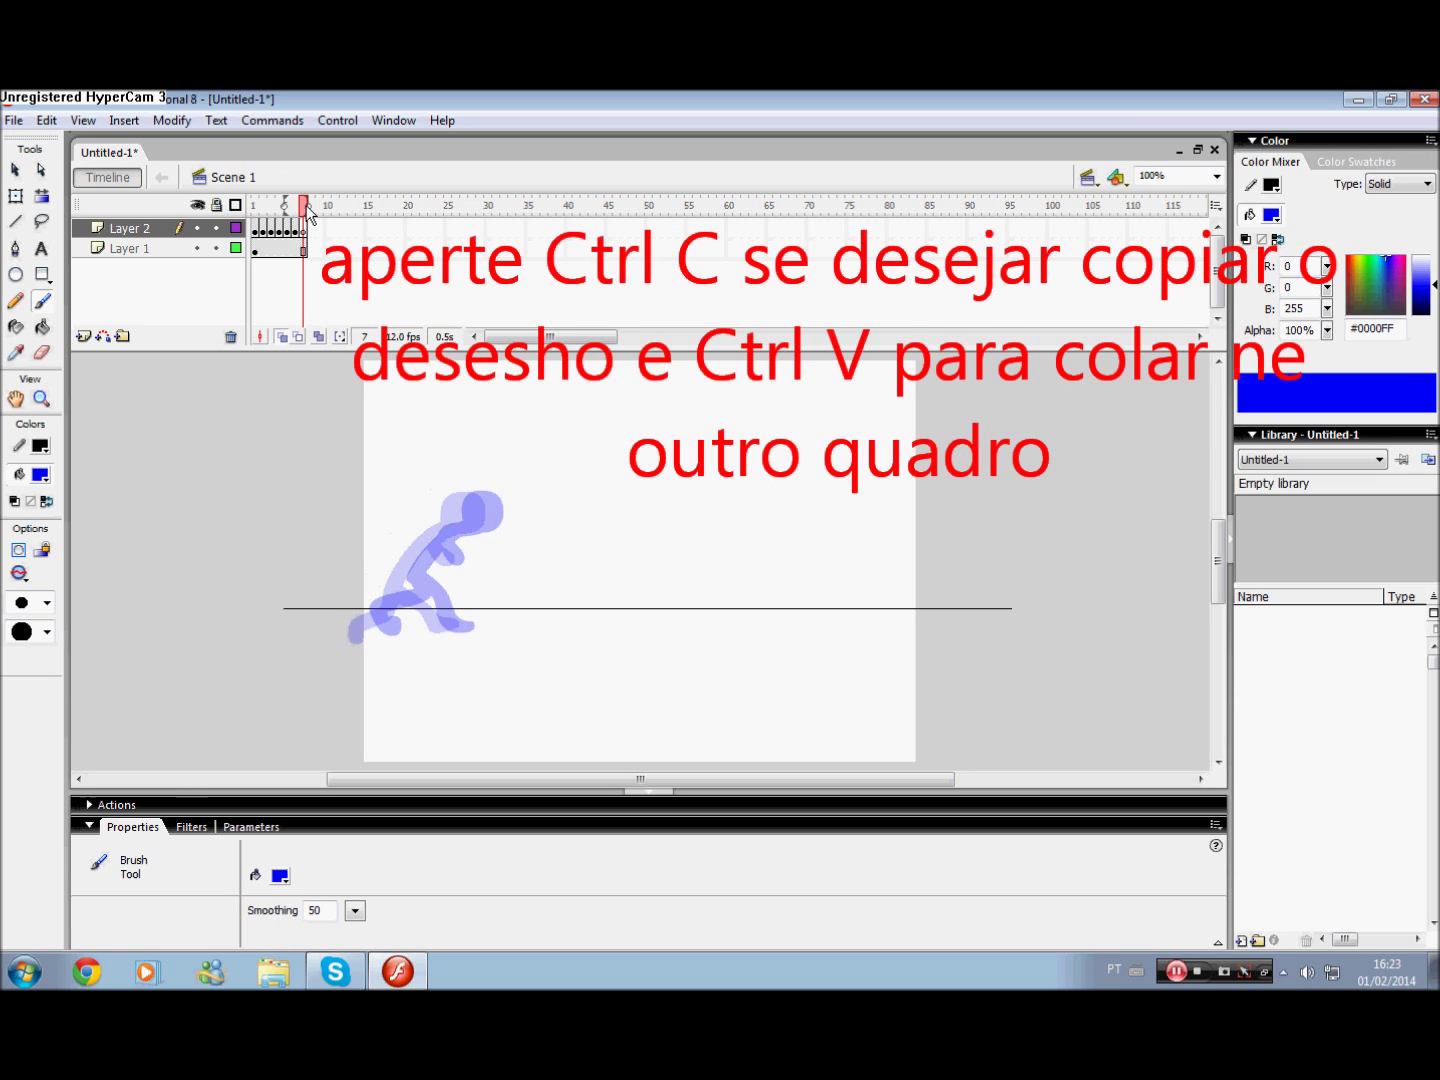
# Select the whole frame-6 figure with Free Transform for copying, then add keyframe 7.
pyautogui.moveTo(304, 206); pyautogui.dragTo(295, 206)
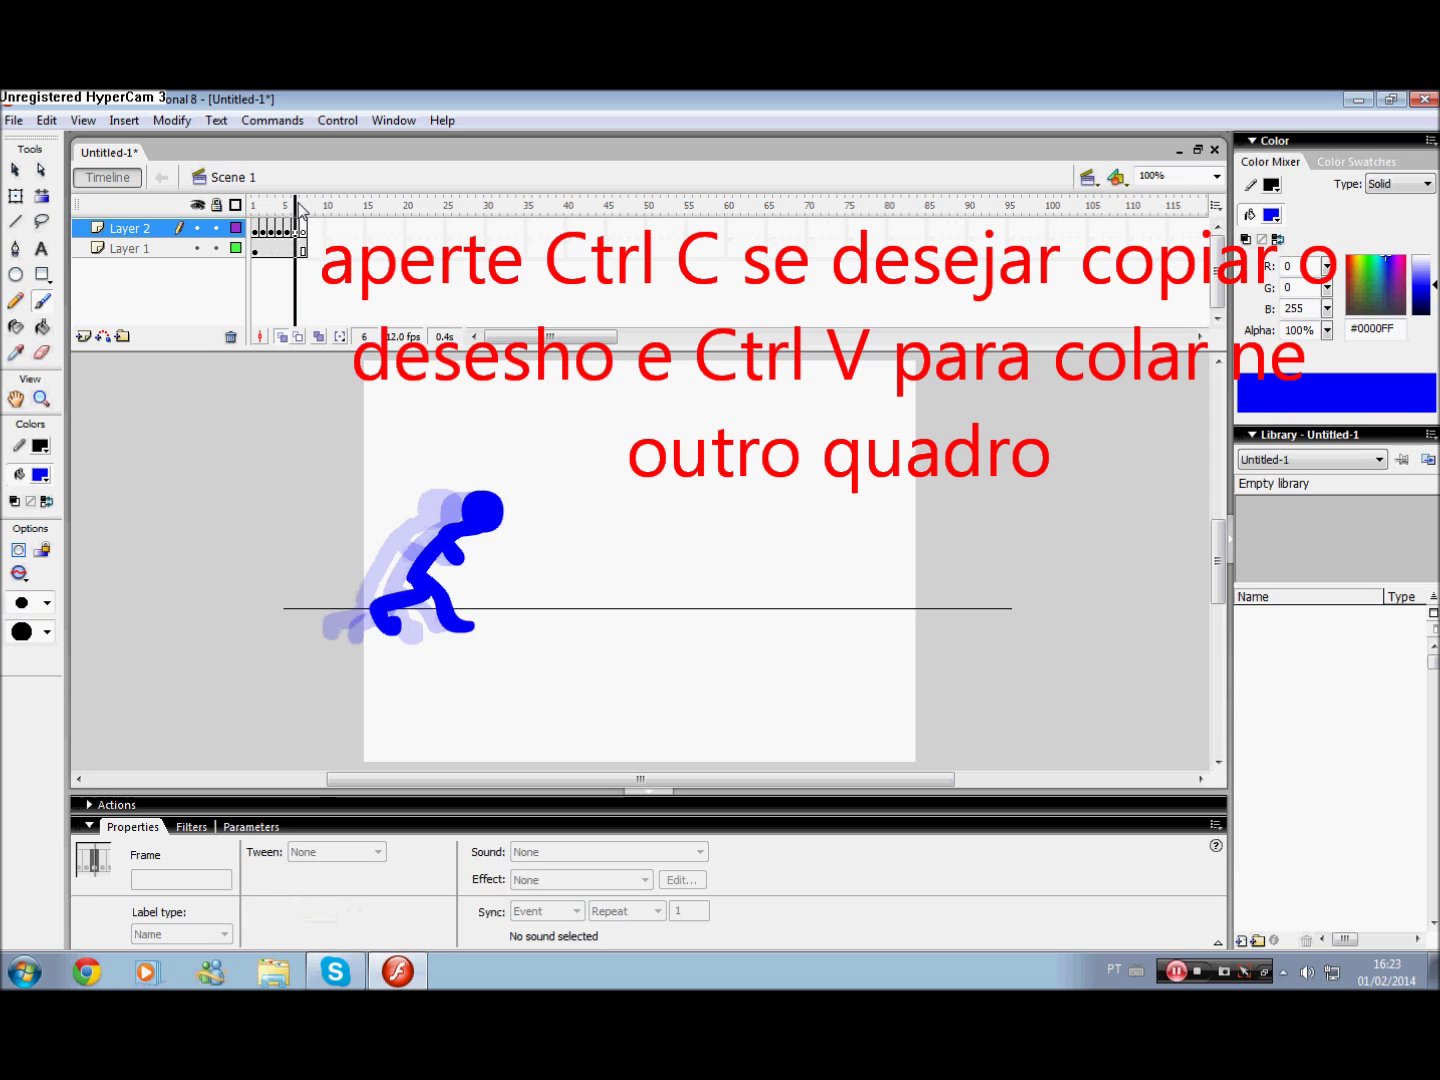
pyautogui.click(23, 198)
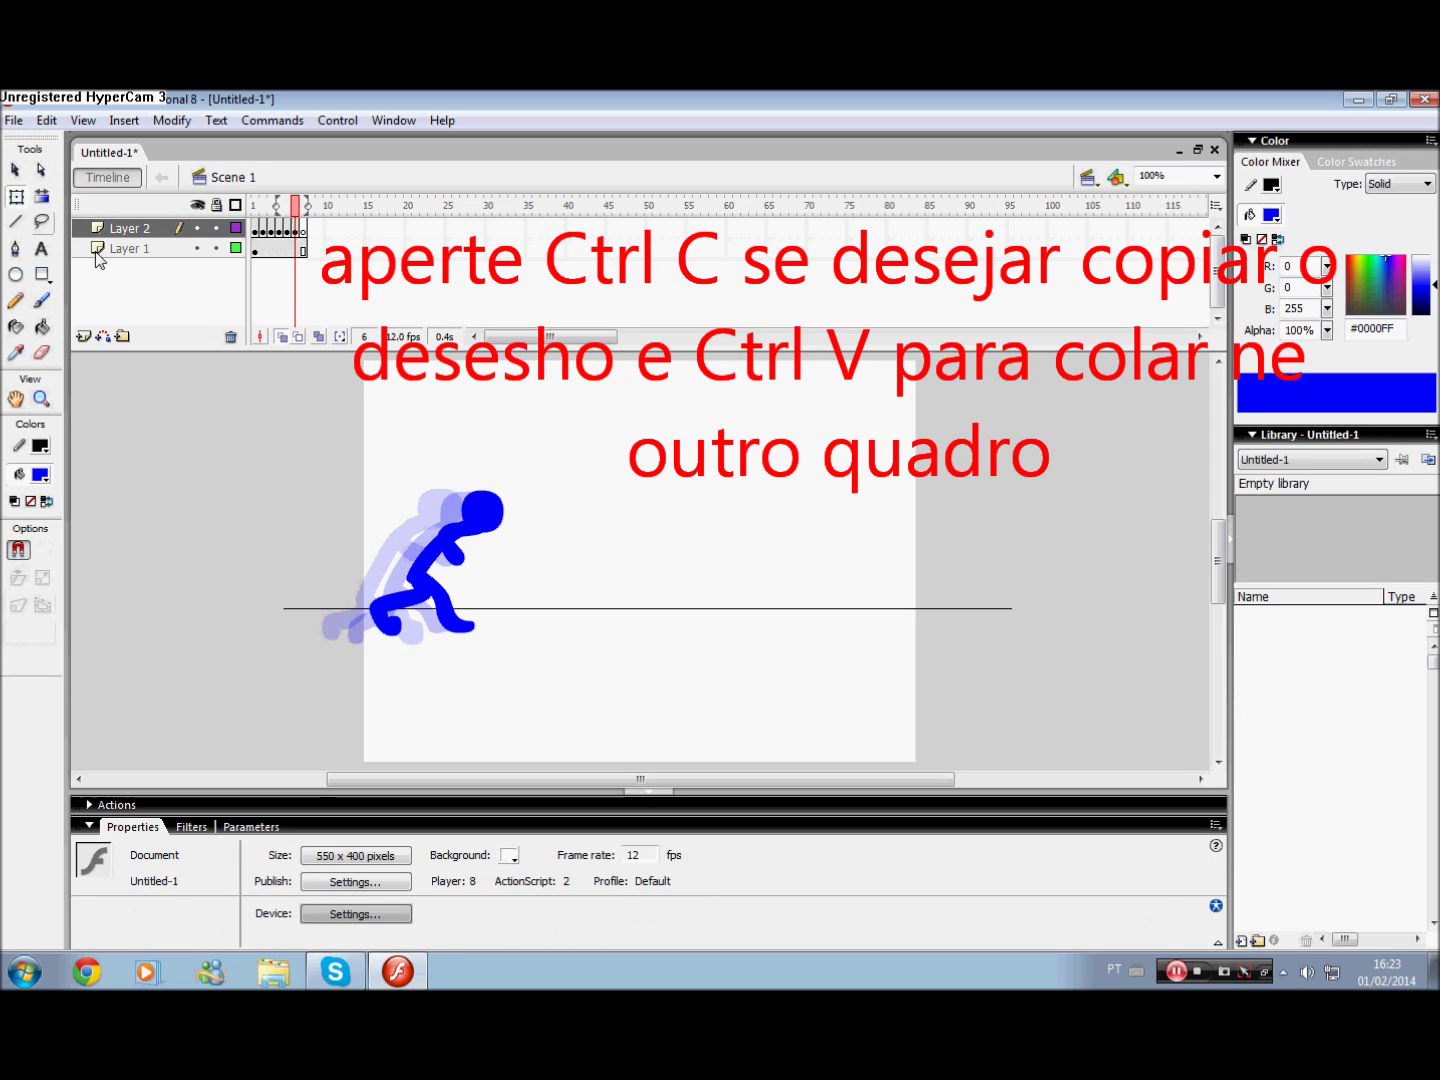
pyautogui.click(436, 565)
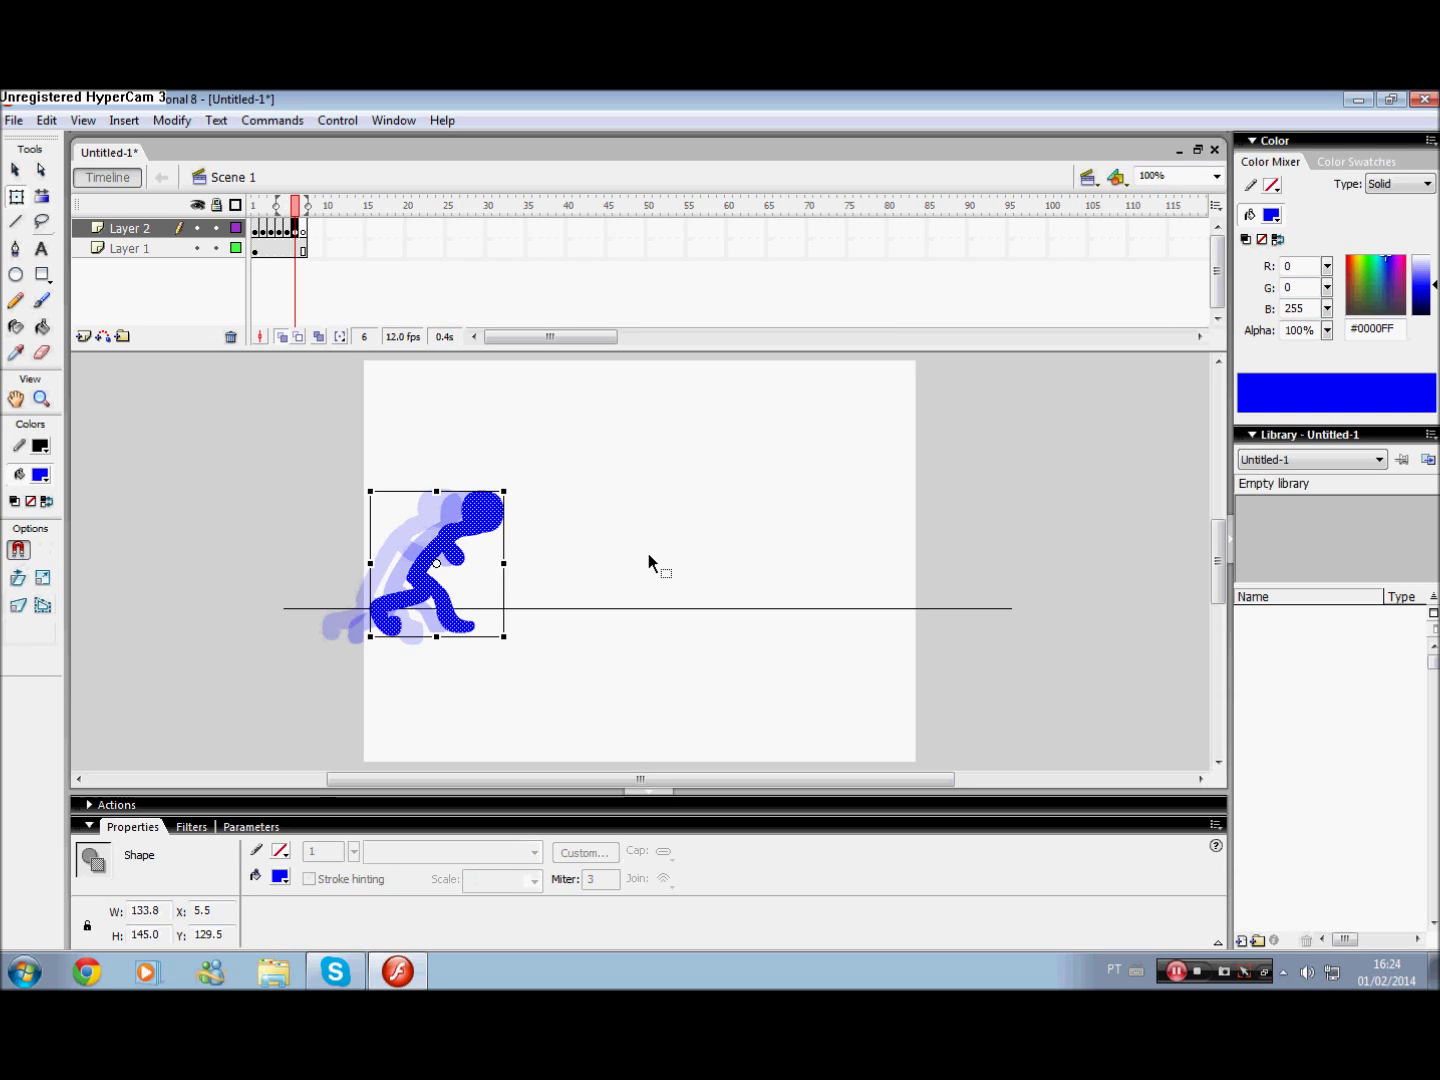
pyautogui.click(304, 229)
pyautogui.press('F7')
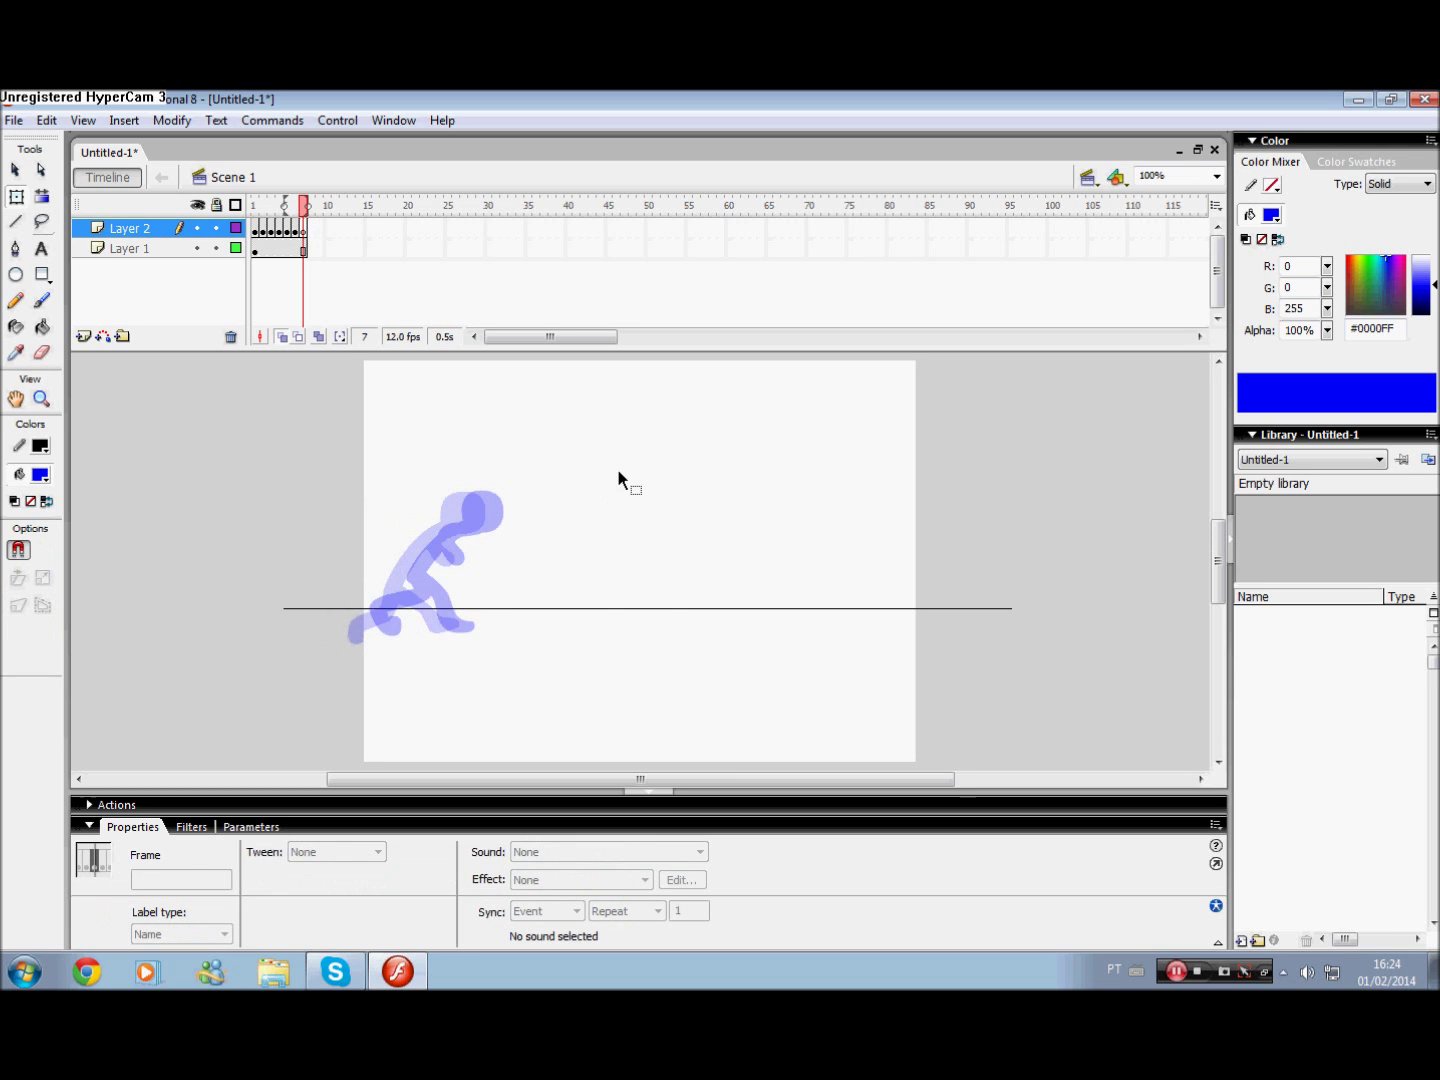
# Paste the figure into frames 7 and 8, each placed slightly ahead of the previous pose.
pyautogui.hotkey('ctrl', 'v')
pyautogui.moveTo(605, 571); pyautogui.dragTo(458, 571)
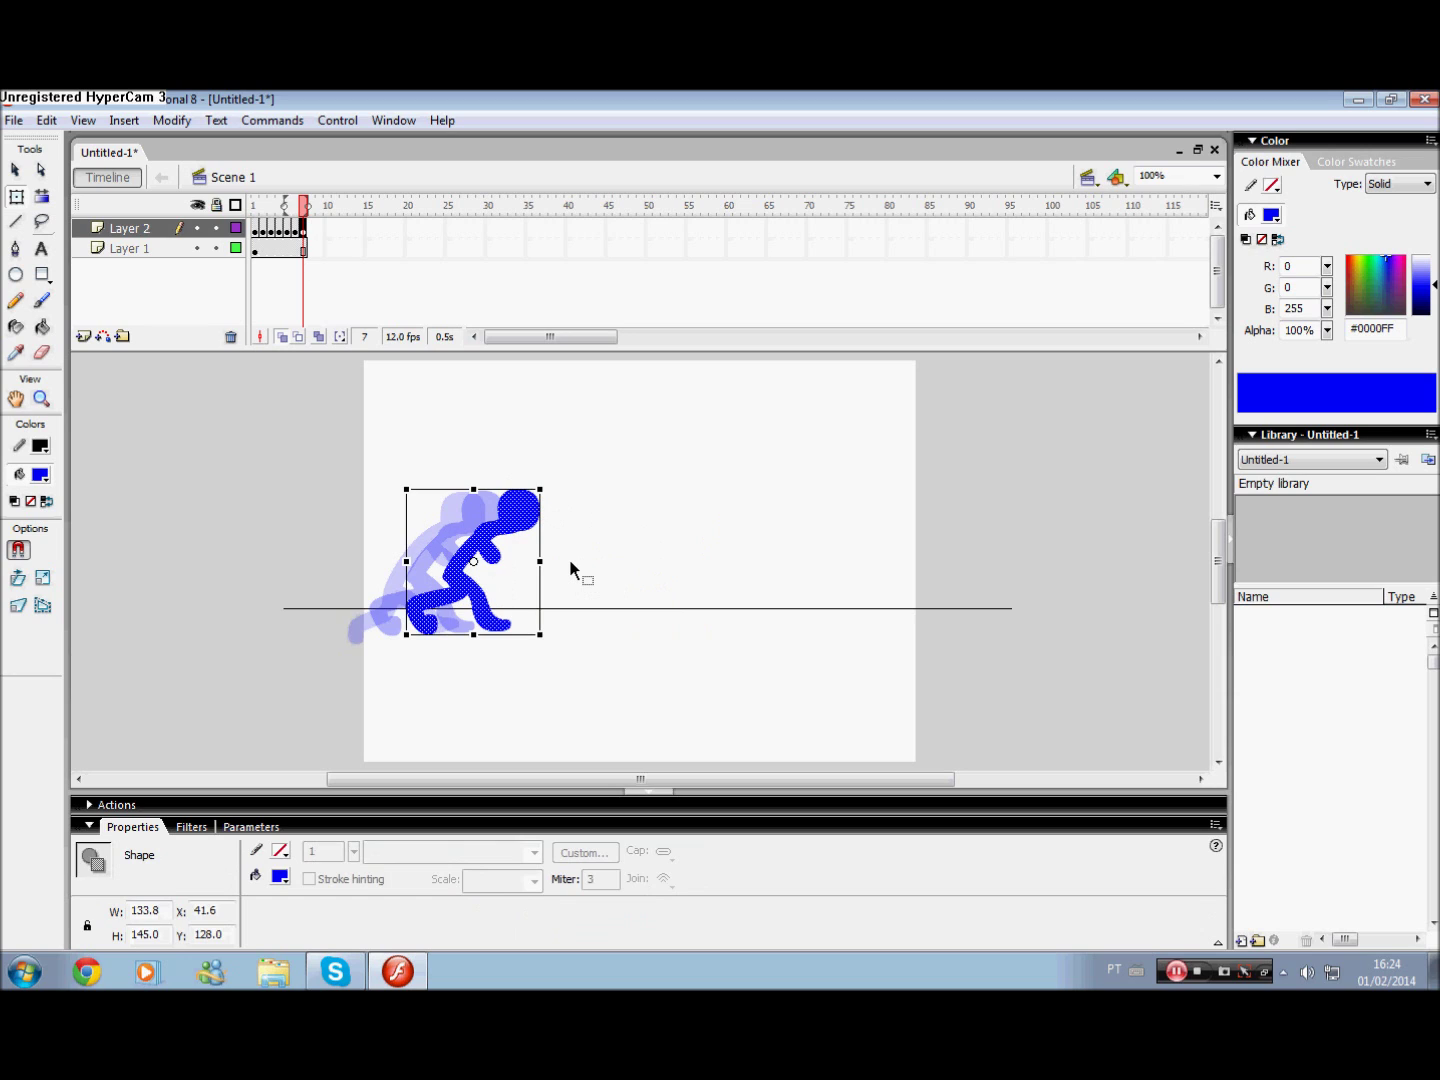
pyautogui.press('F7')
pyautogui.hotkey('ctrl', 'v')
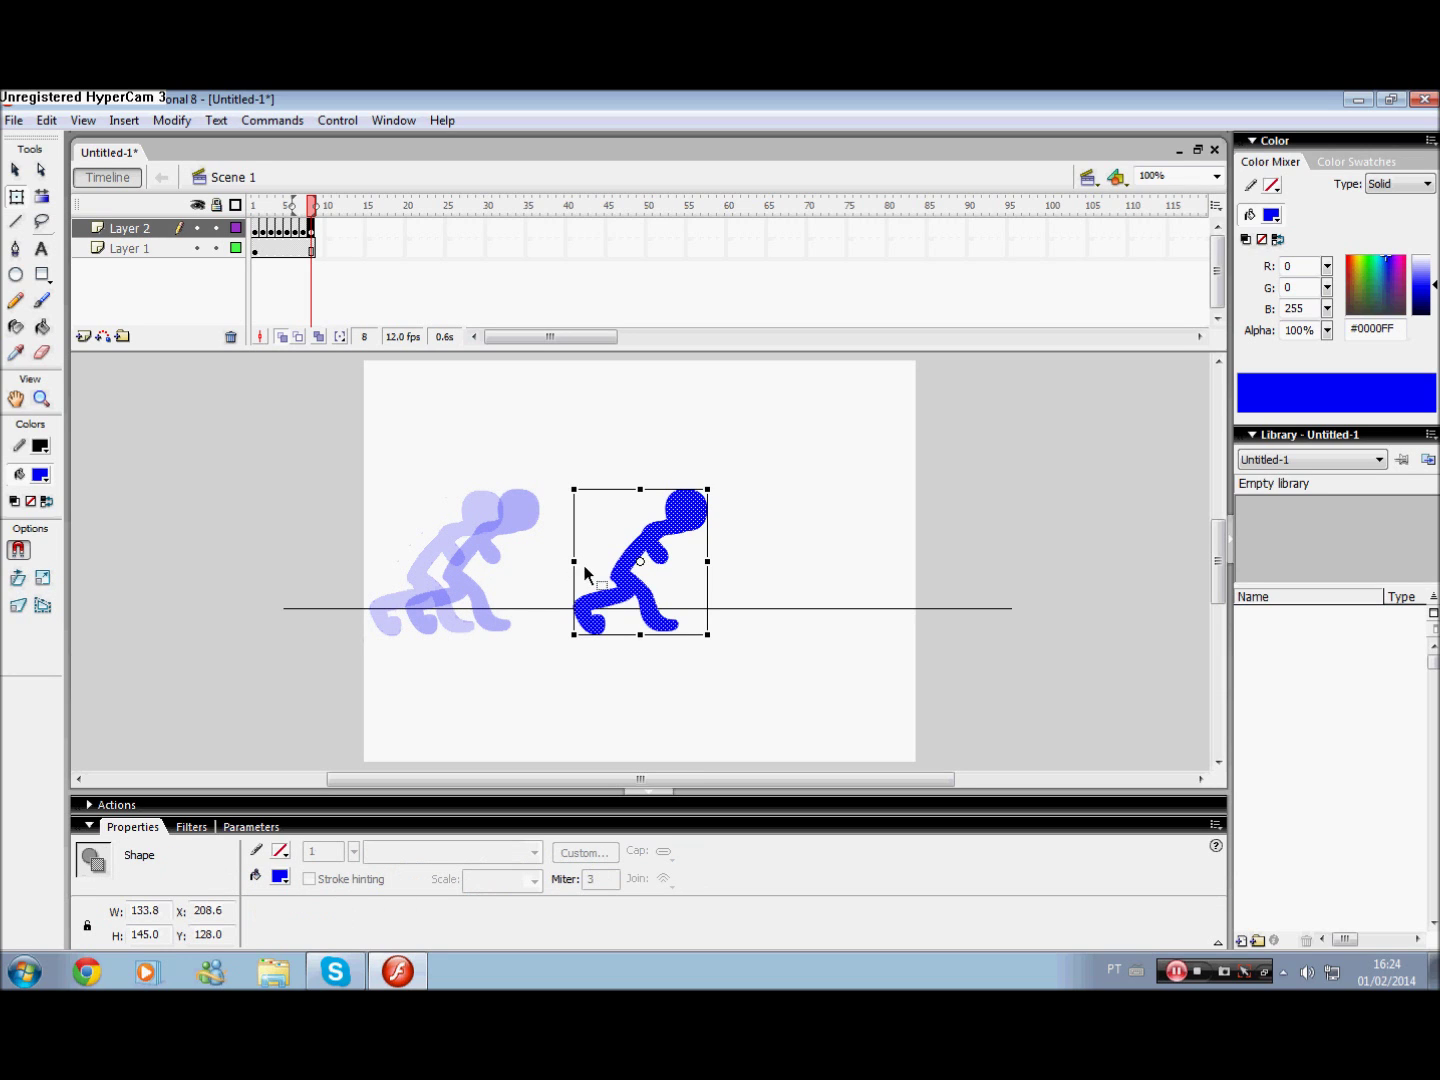
pyautogui.moveTo(585, 572); pyautogui.dragTo(491, 589)
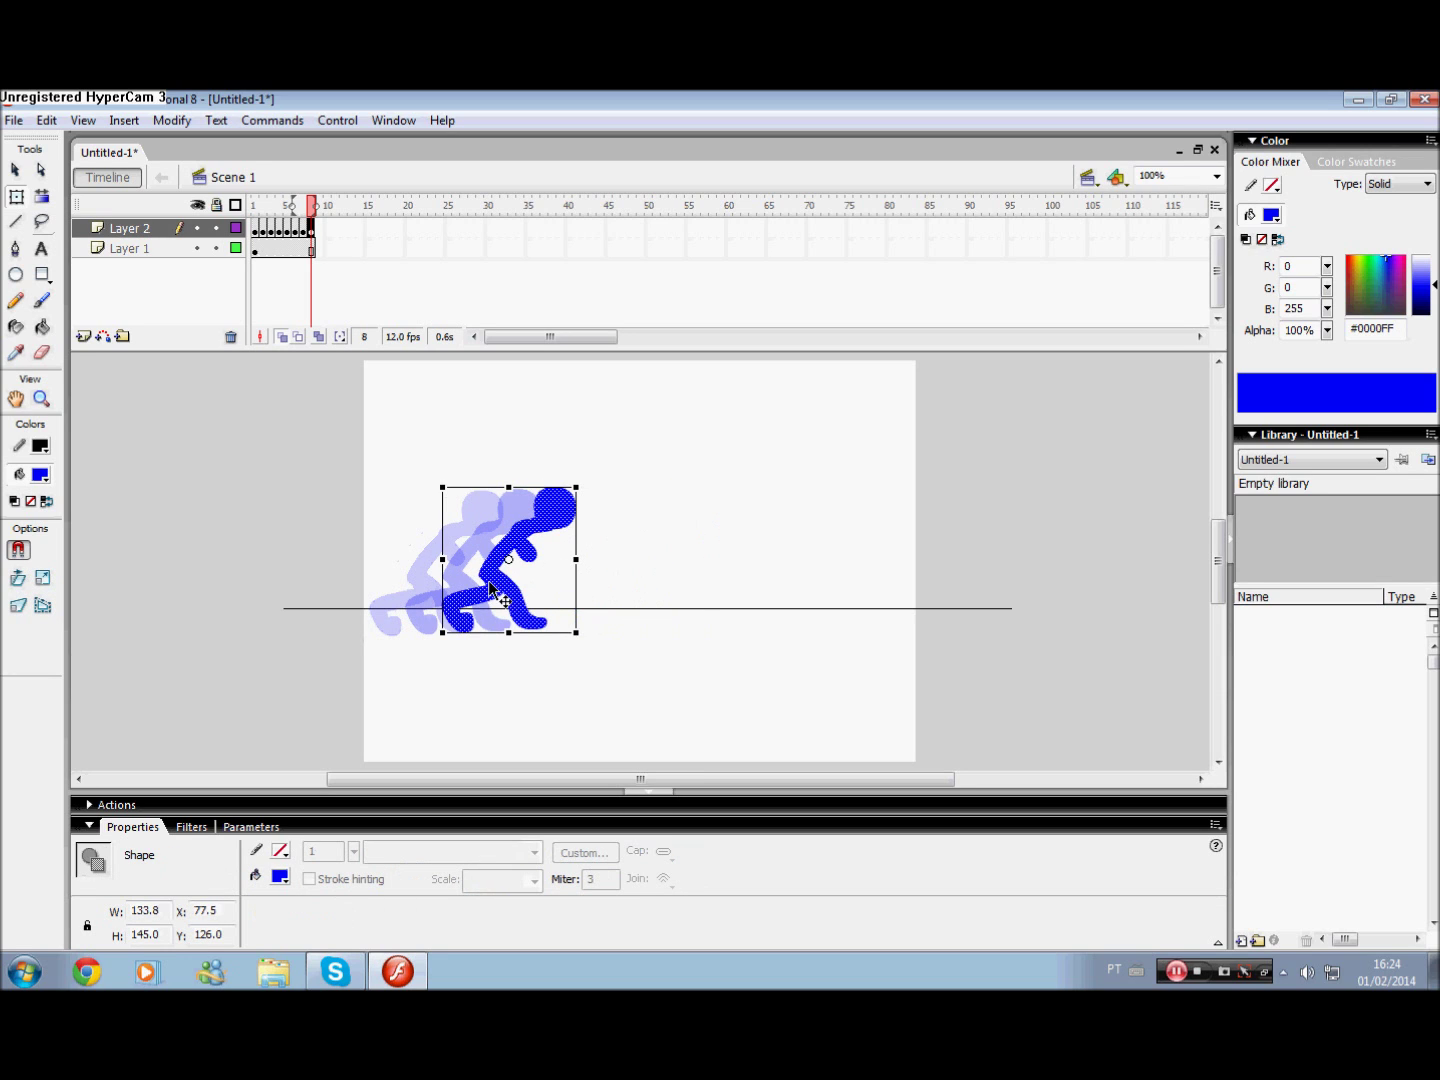
pyautogui.click(42, 301)
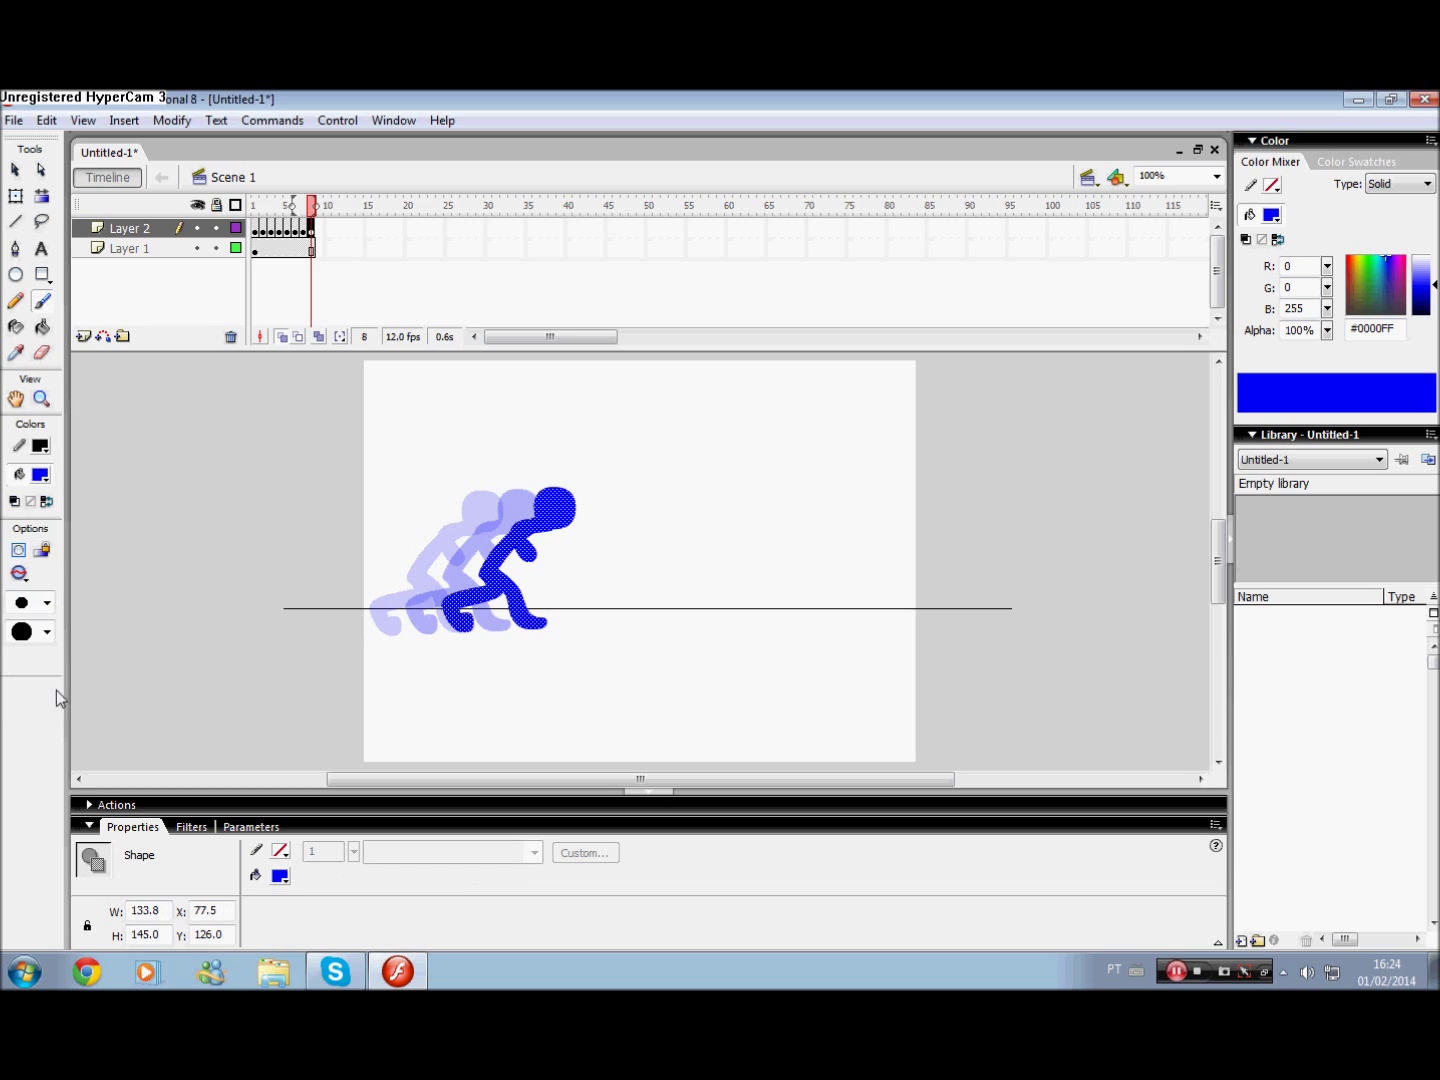
pyautogui.click(41, 474)
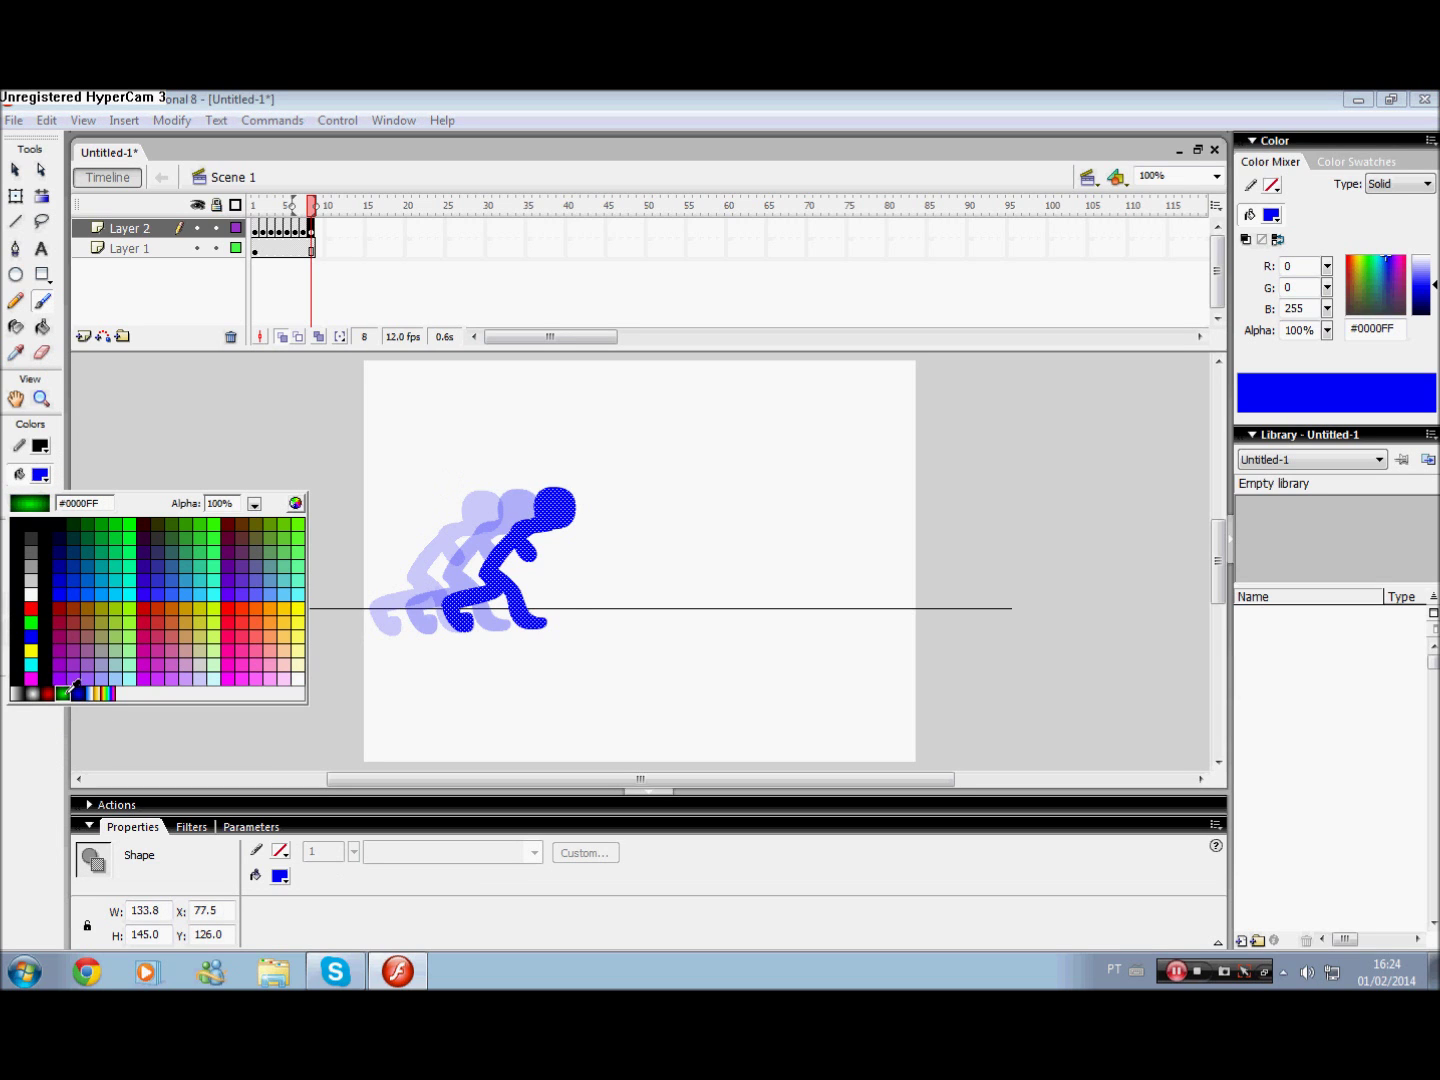
# Paint a small-brush dark green flame aura around the frame-8 figure, then paste a copy into frame 9.
pyautogui.click(75, 686)
pyautogui.hotkey('ctrl', 'z')
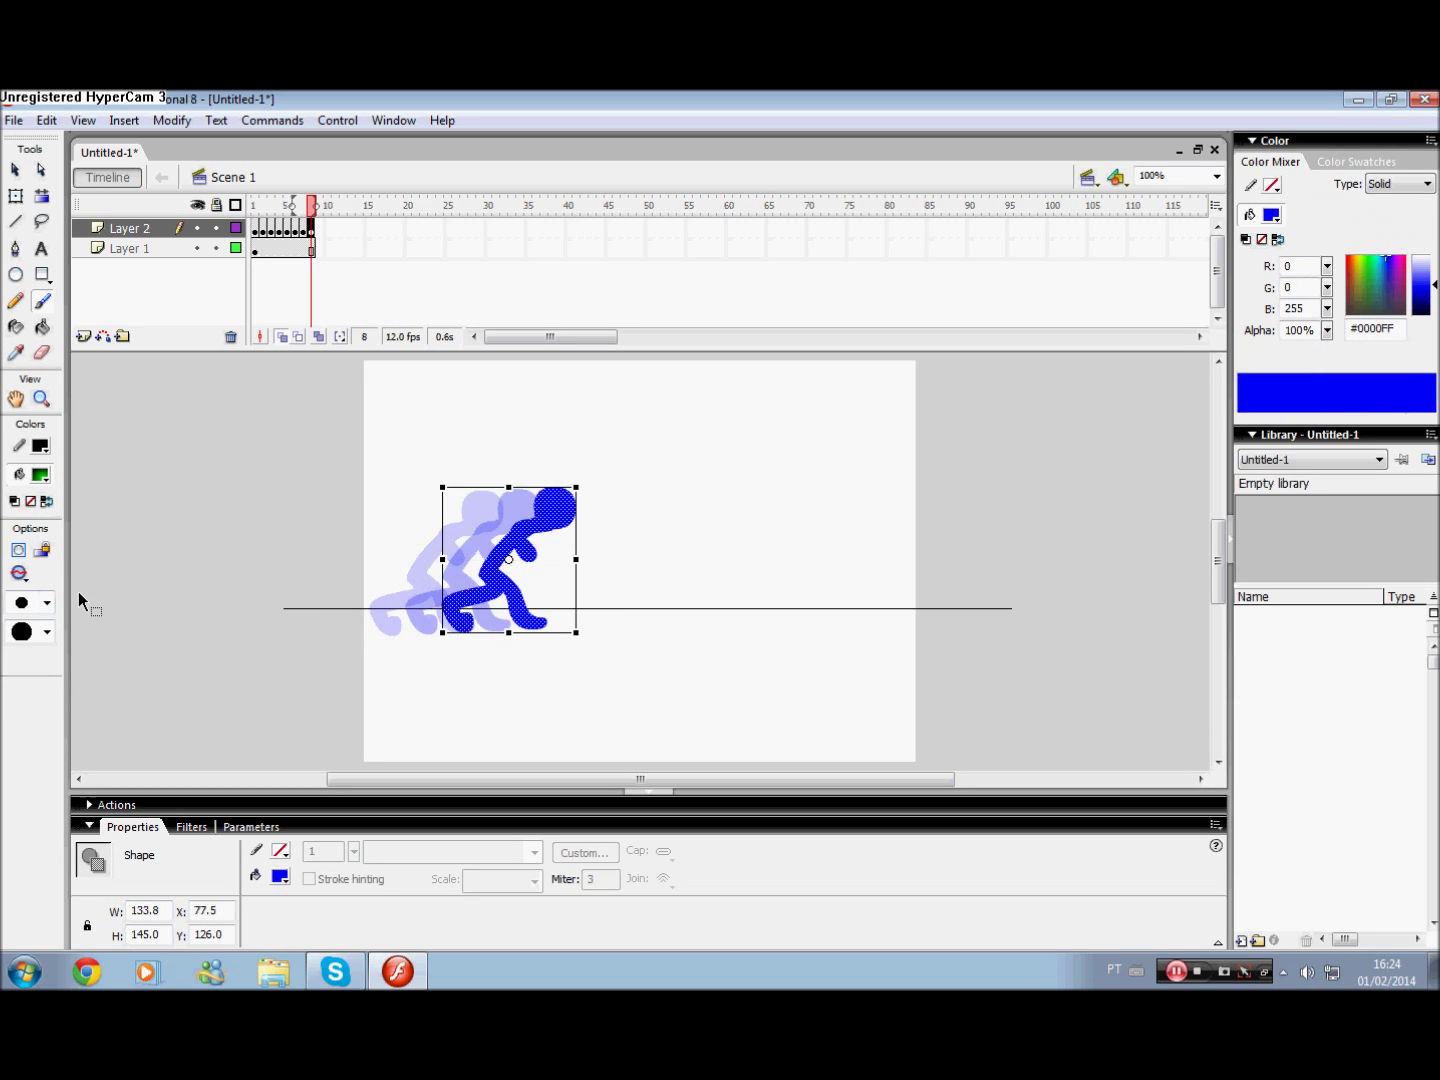
pyautogui.click(46, 602)
pyautogui.click(33, 688)
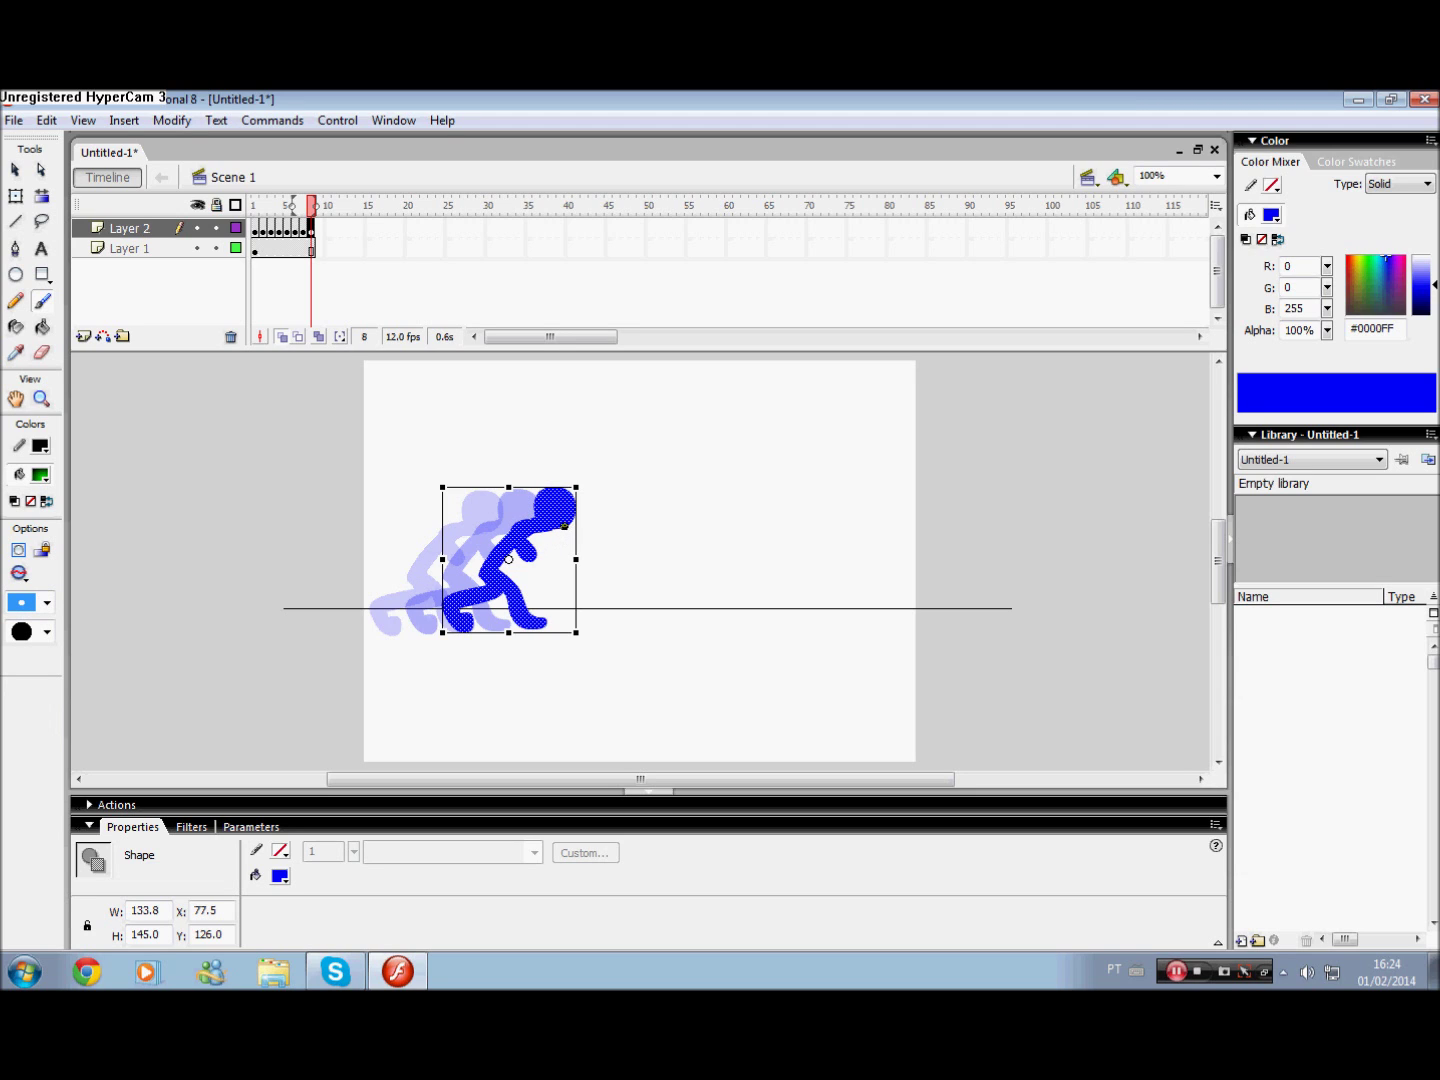
pyautogui.moveTo(568, 524)
pyautogui.mouseDown()
pyautogui.moveTo(486, 437)
pyautogui.moveTo(407, 606)
pyautogui.mouseUp()
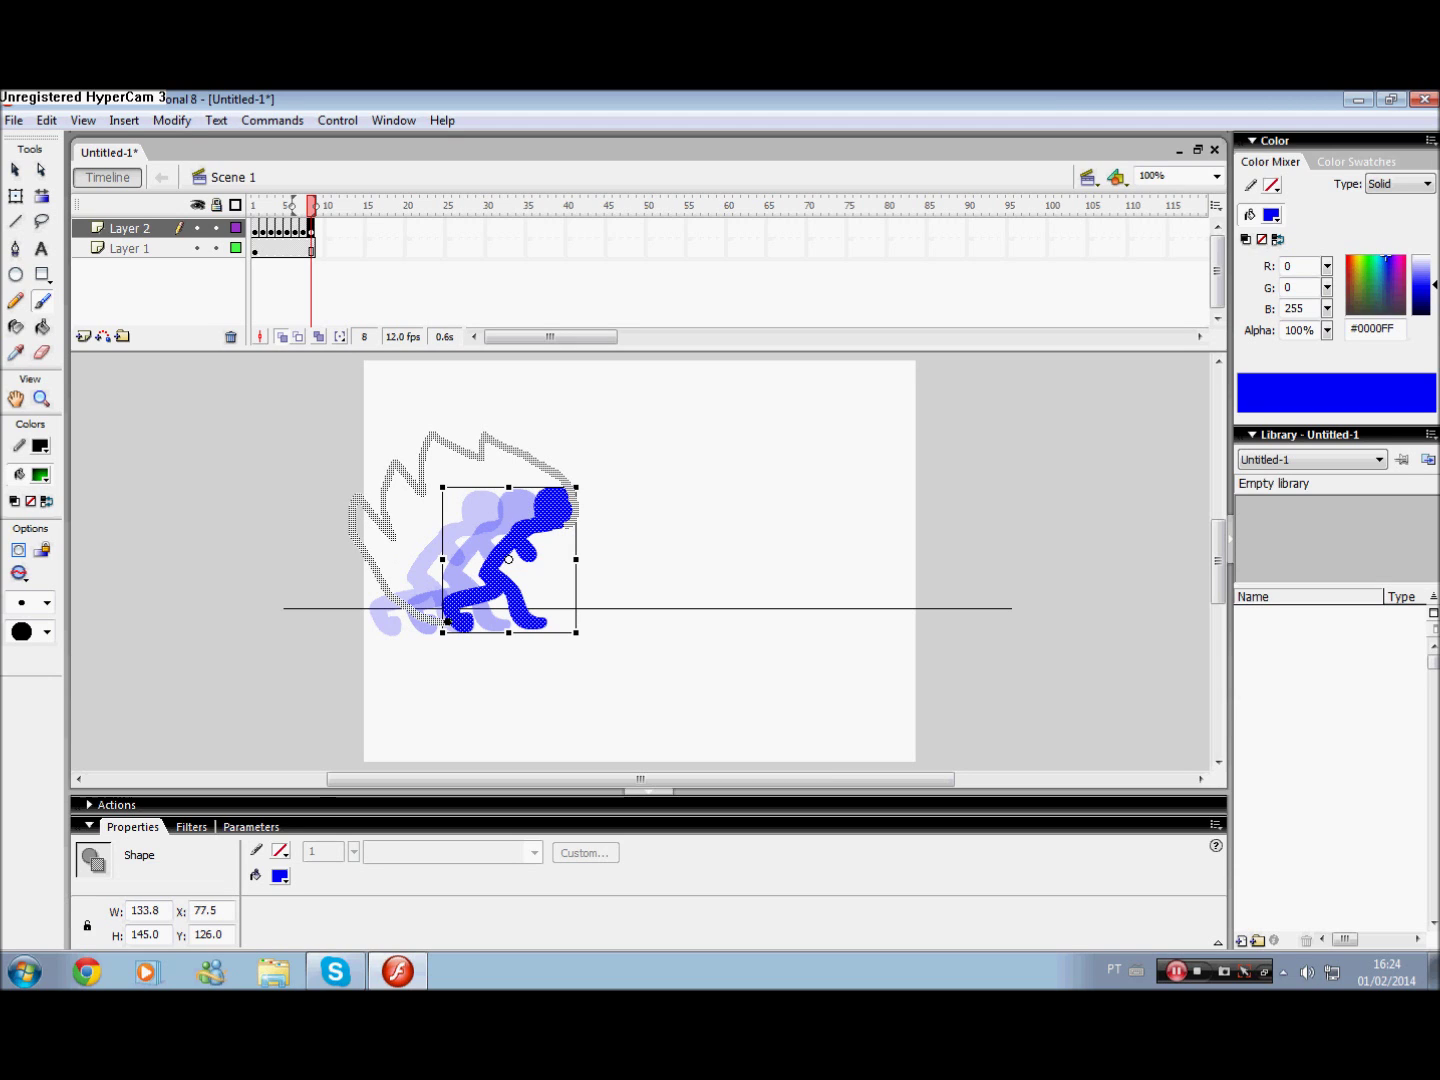
pyautogui.moveTo(448, 621); pyautogui.dragTo(454, 624)
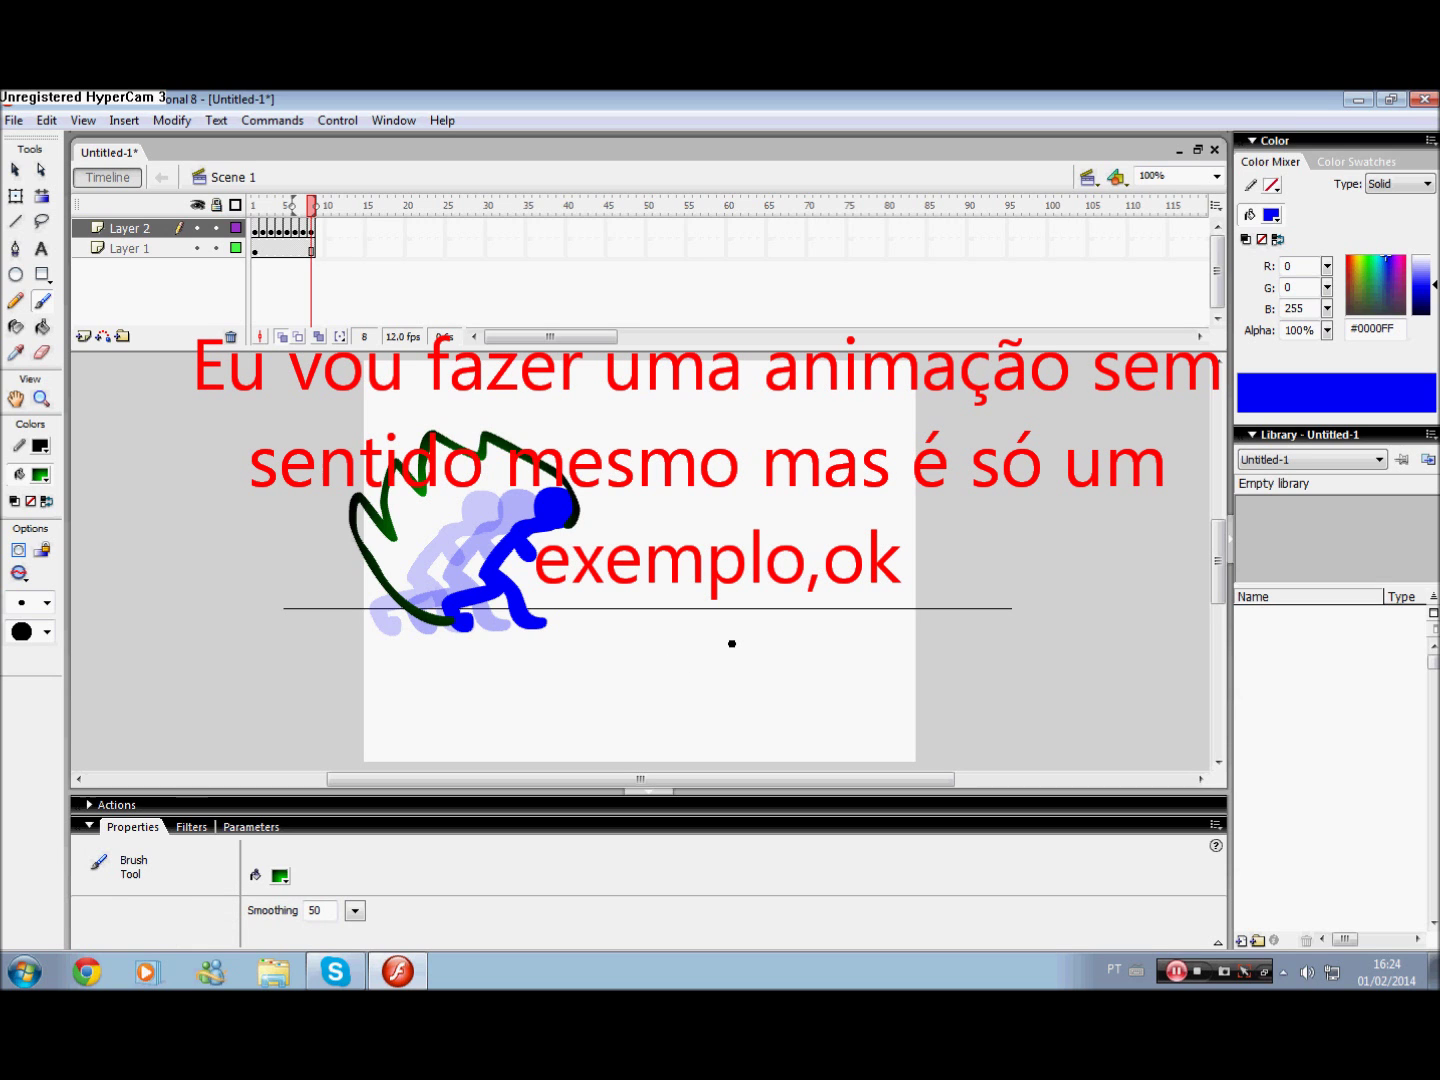
pyautogui.press('F7')
pyautogui.hotkey('ctrl', 'v')
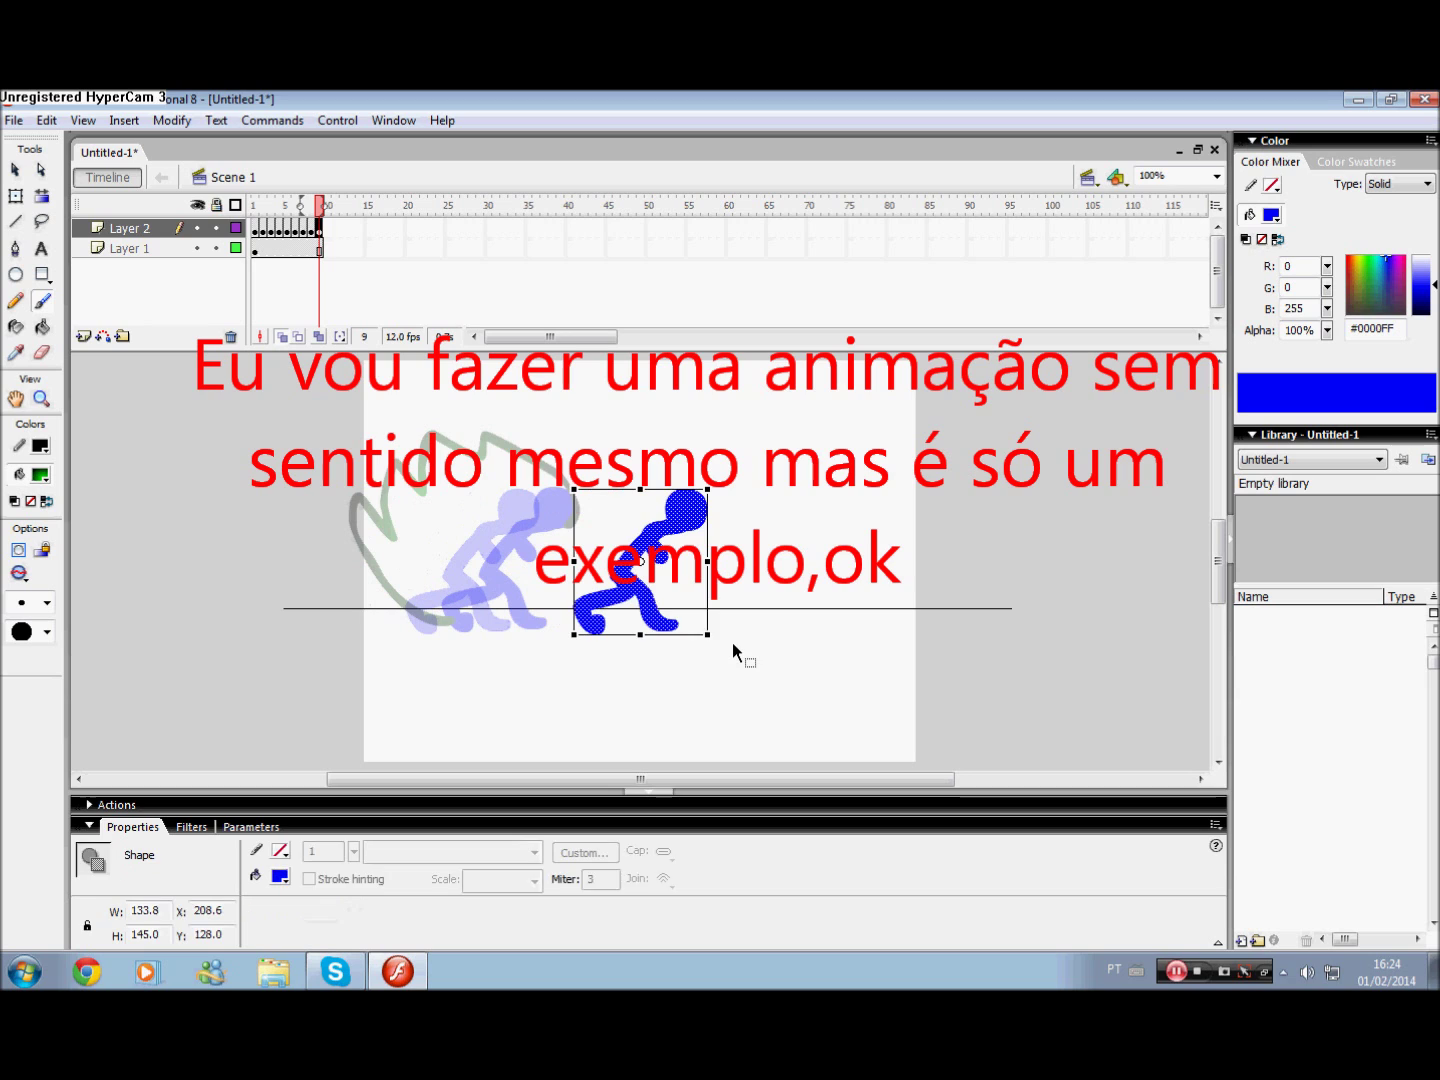
# Move the frame 9 figure forward, brush a larger dark green flame aura around it, and preview.
pyautogui.click(15, 197)
pyautogui.moveTo(630, 585); pyautogui.dragTo(540, 585)
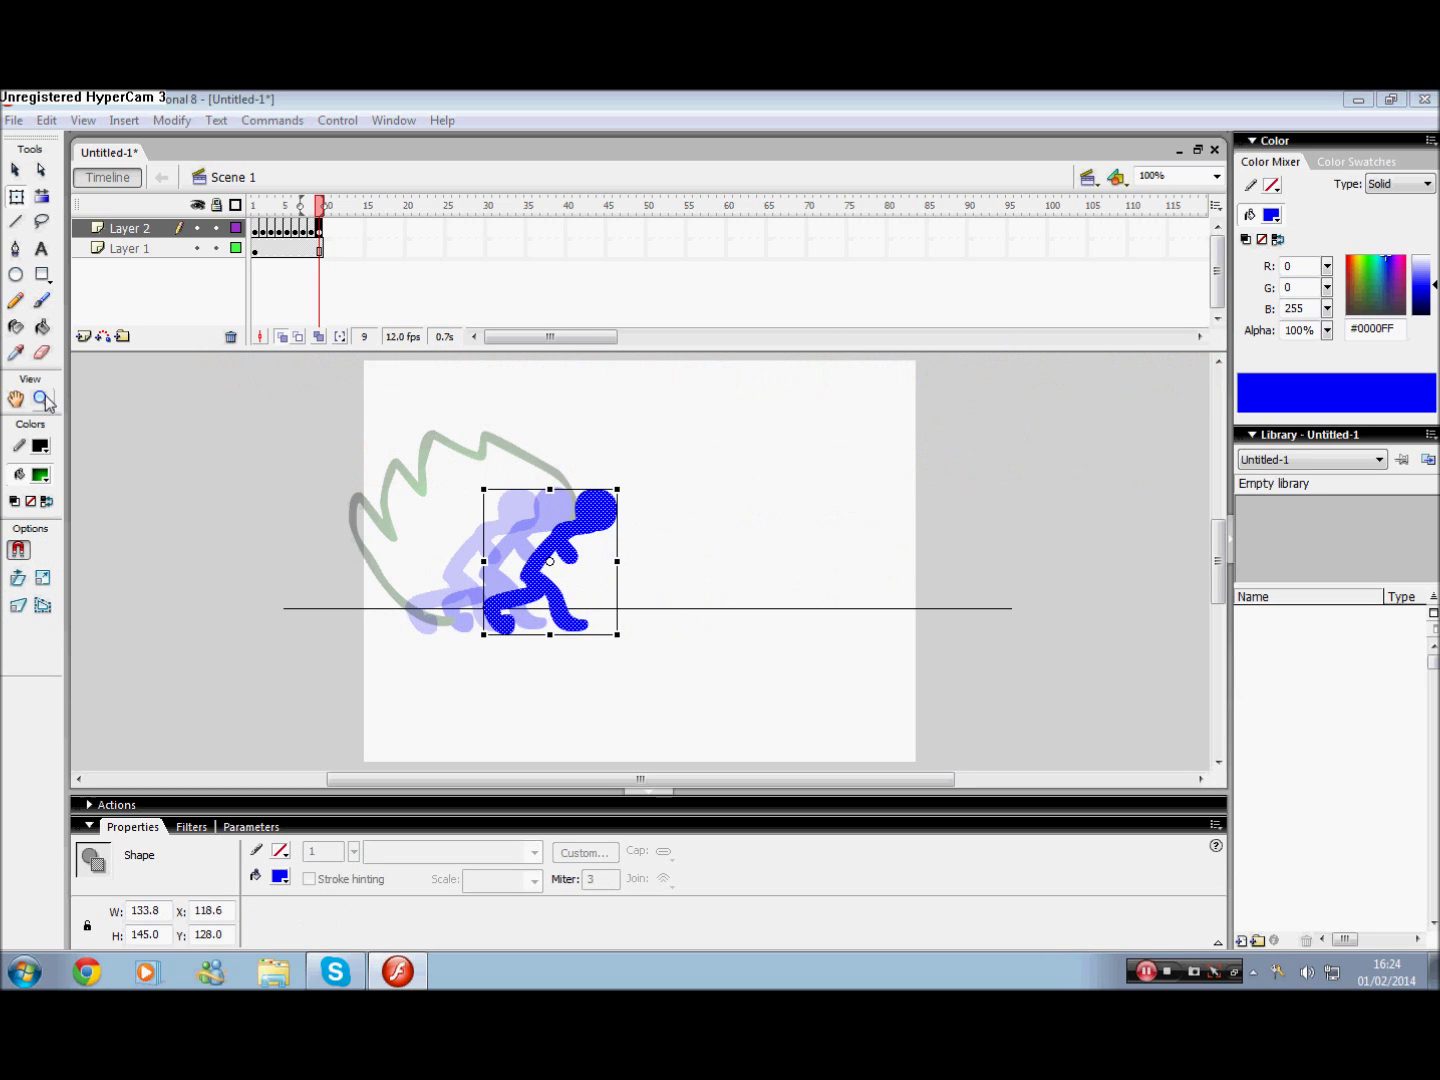
pyautogui.click(41, 300)
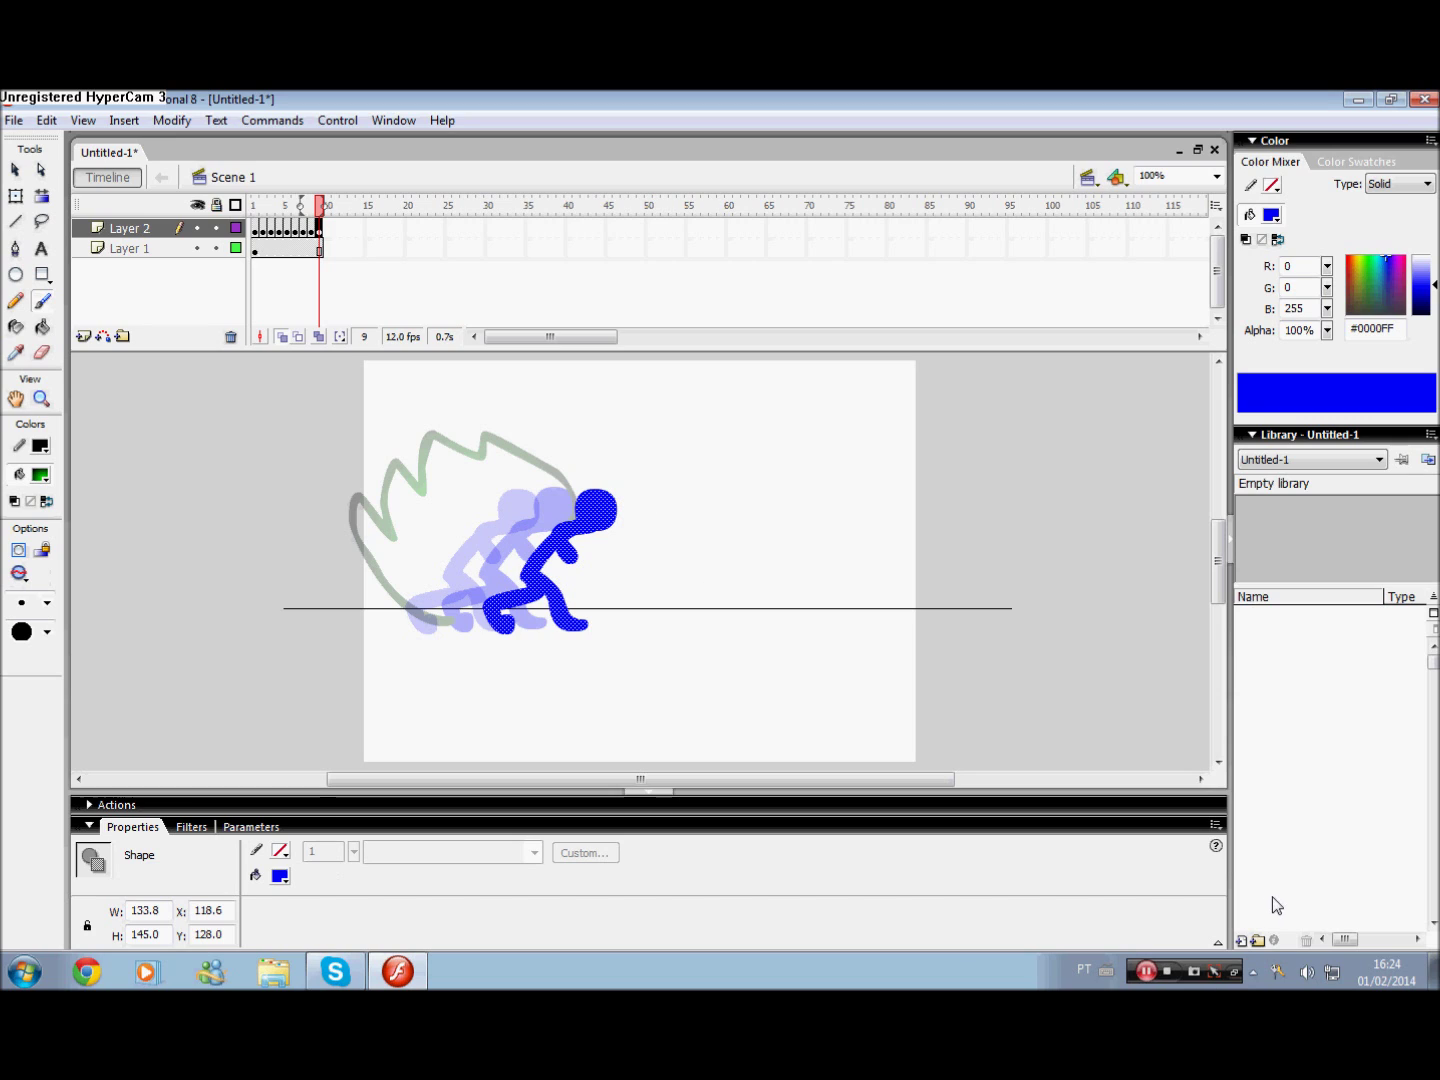
pyautogui.moveTo(576, 498)
pyautogui.mouseDown()
pyautogui.moveTo(469, 415)
pyautogui.moveTo(421, 436)
pyautogui.moveTo(364, 437)
pyautogui.moveTo(379, 476)
pyautogui.moveTo(328, 457)
pyautogui.moveTo(369, 562)
pyautogui.mouseUp()
pyautogui.moveTo(437, 613); pyautogui.dragTo(498, 623)
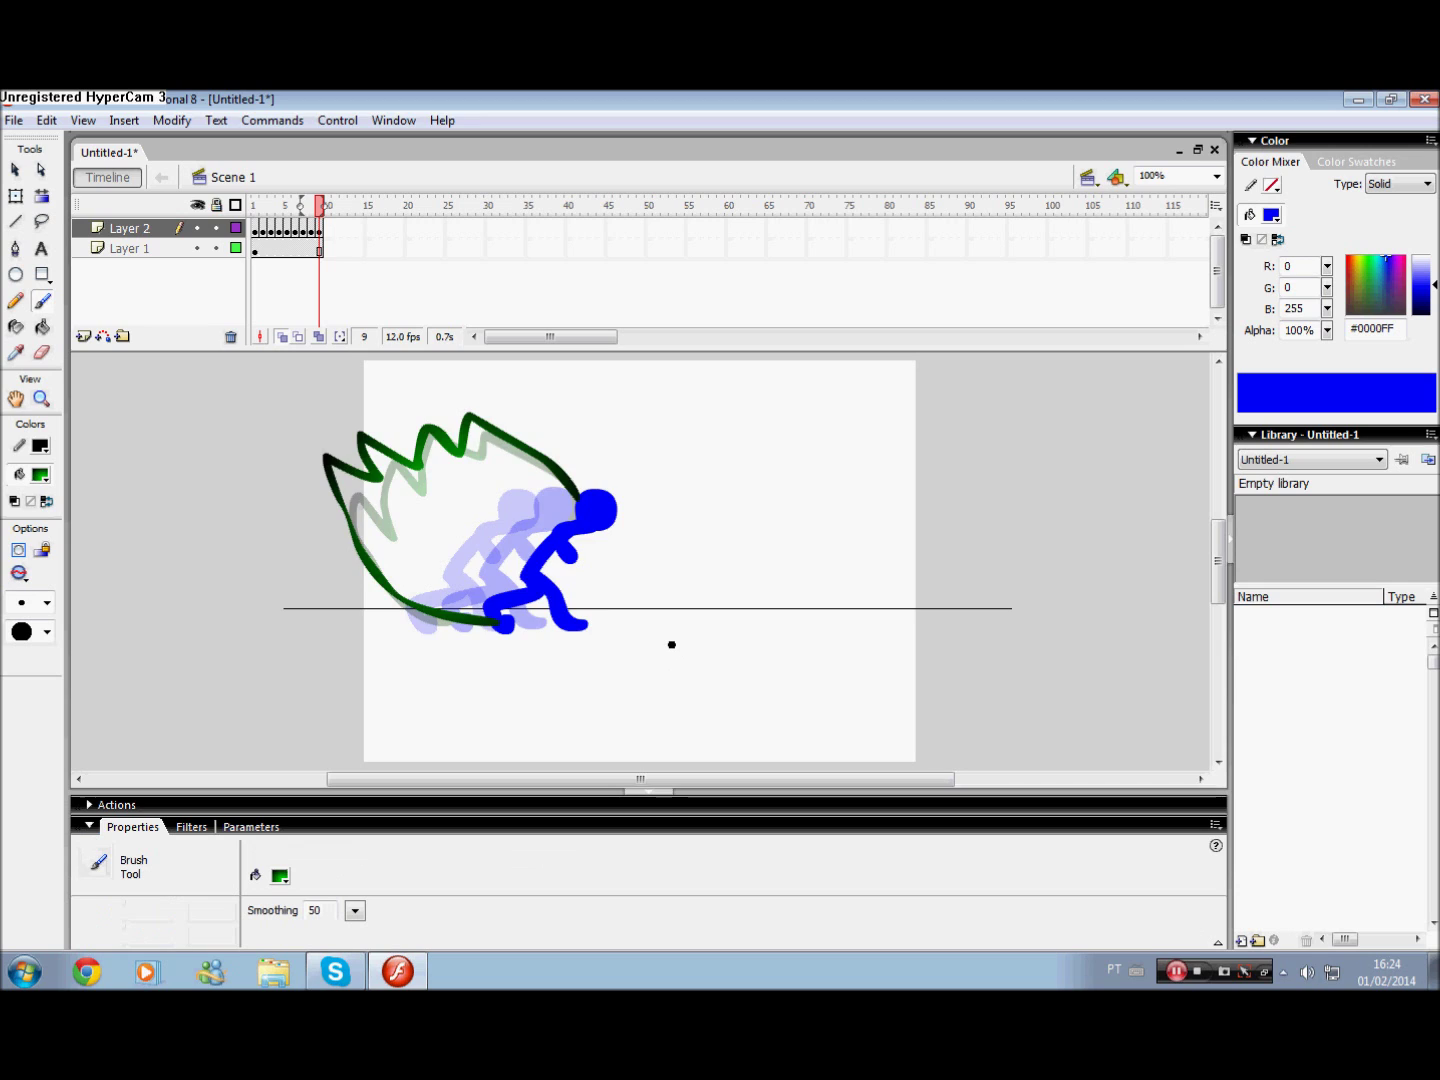
pyautogui.press('Return')
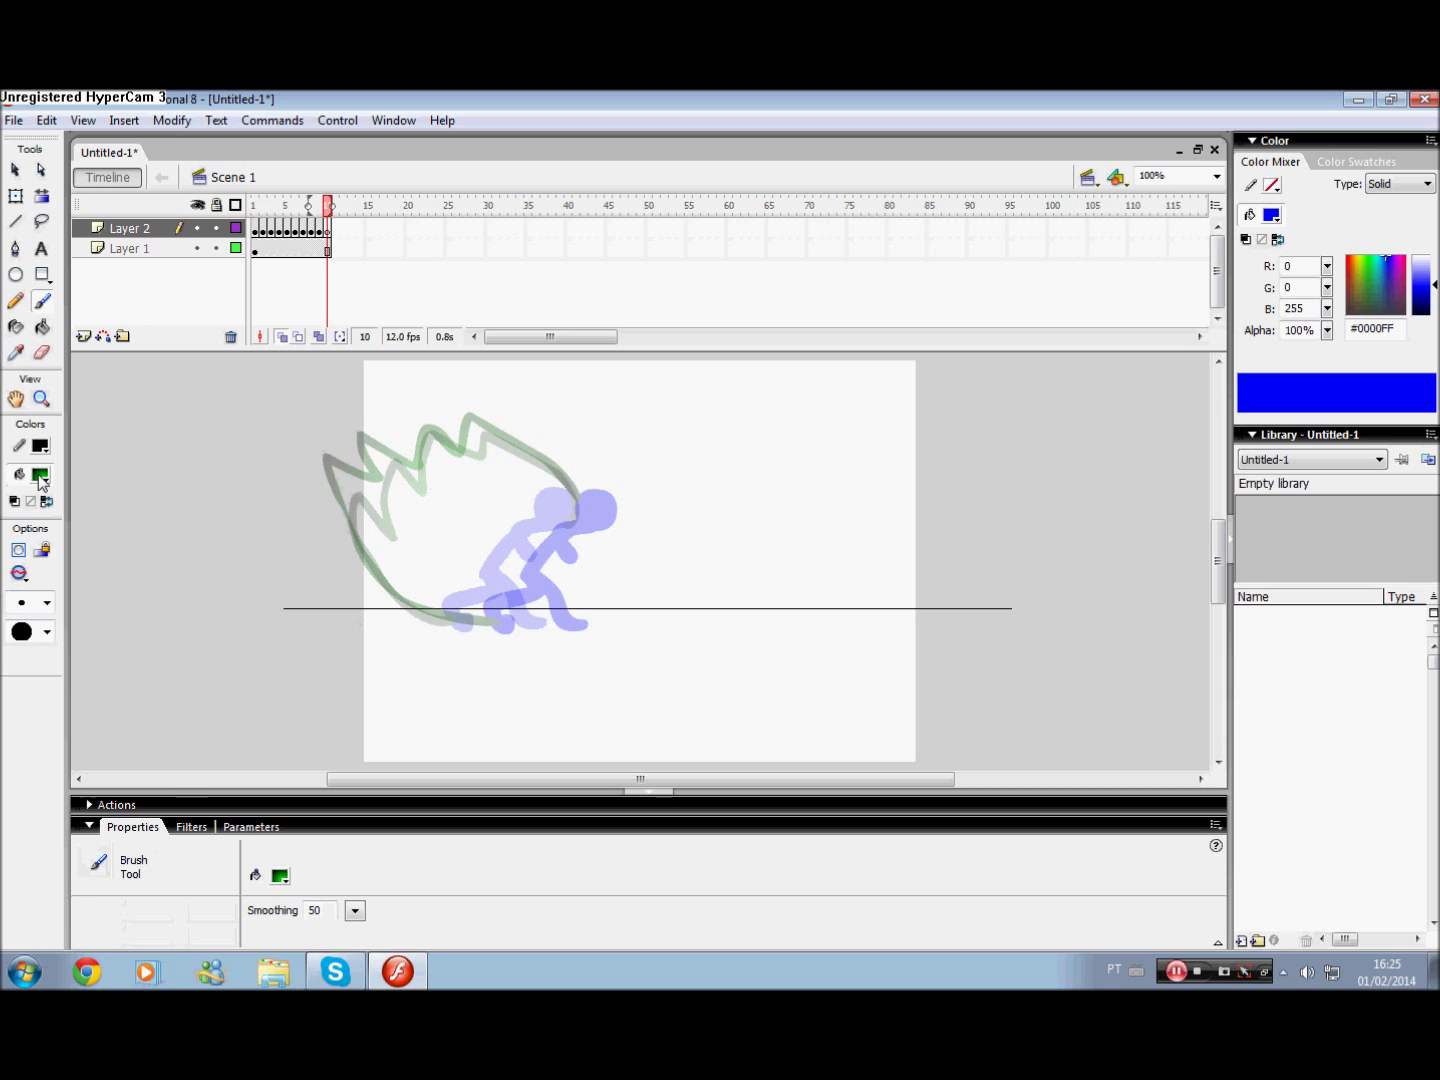
# With a blue fill and larger brush, paint a solid head for the frame 10 figure.
pyautogui.click(40, 476)
pyautogui.click(33, 629)
pyautogui.click(46, 601)
pyautogui.click(29, 786)
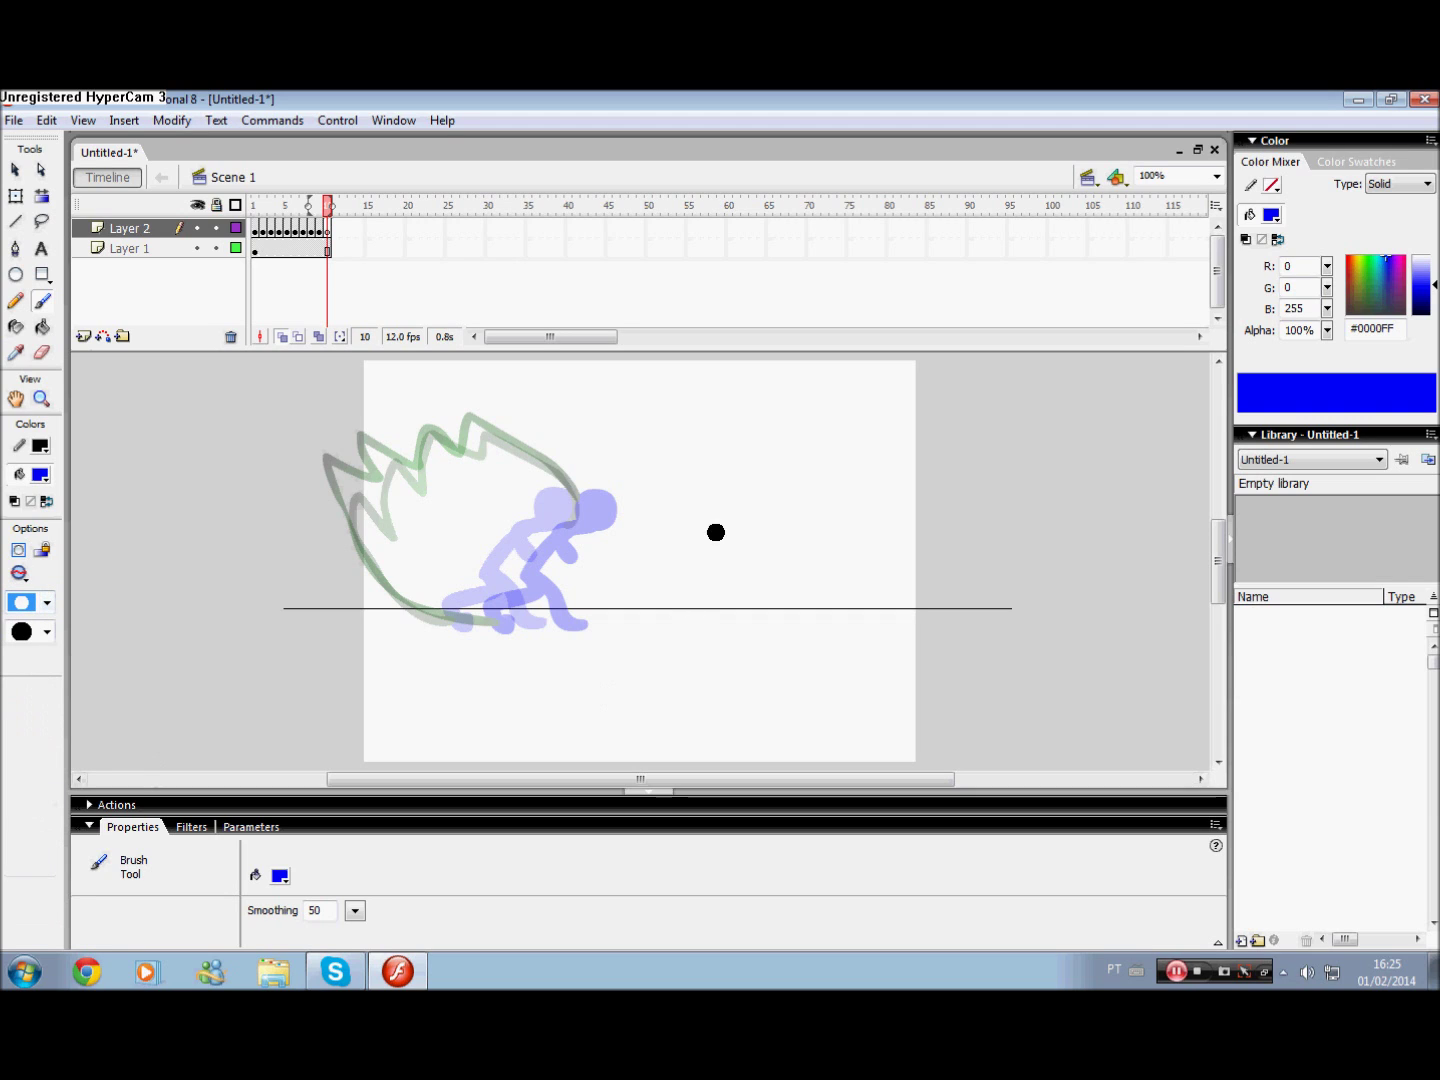
pyautogui.click(598, 497)
pyautogui.moveTo(591, 511); pyautogui.dragTo(622, 500)
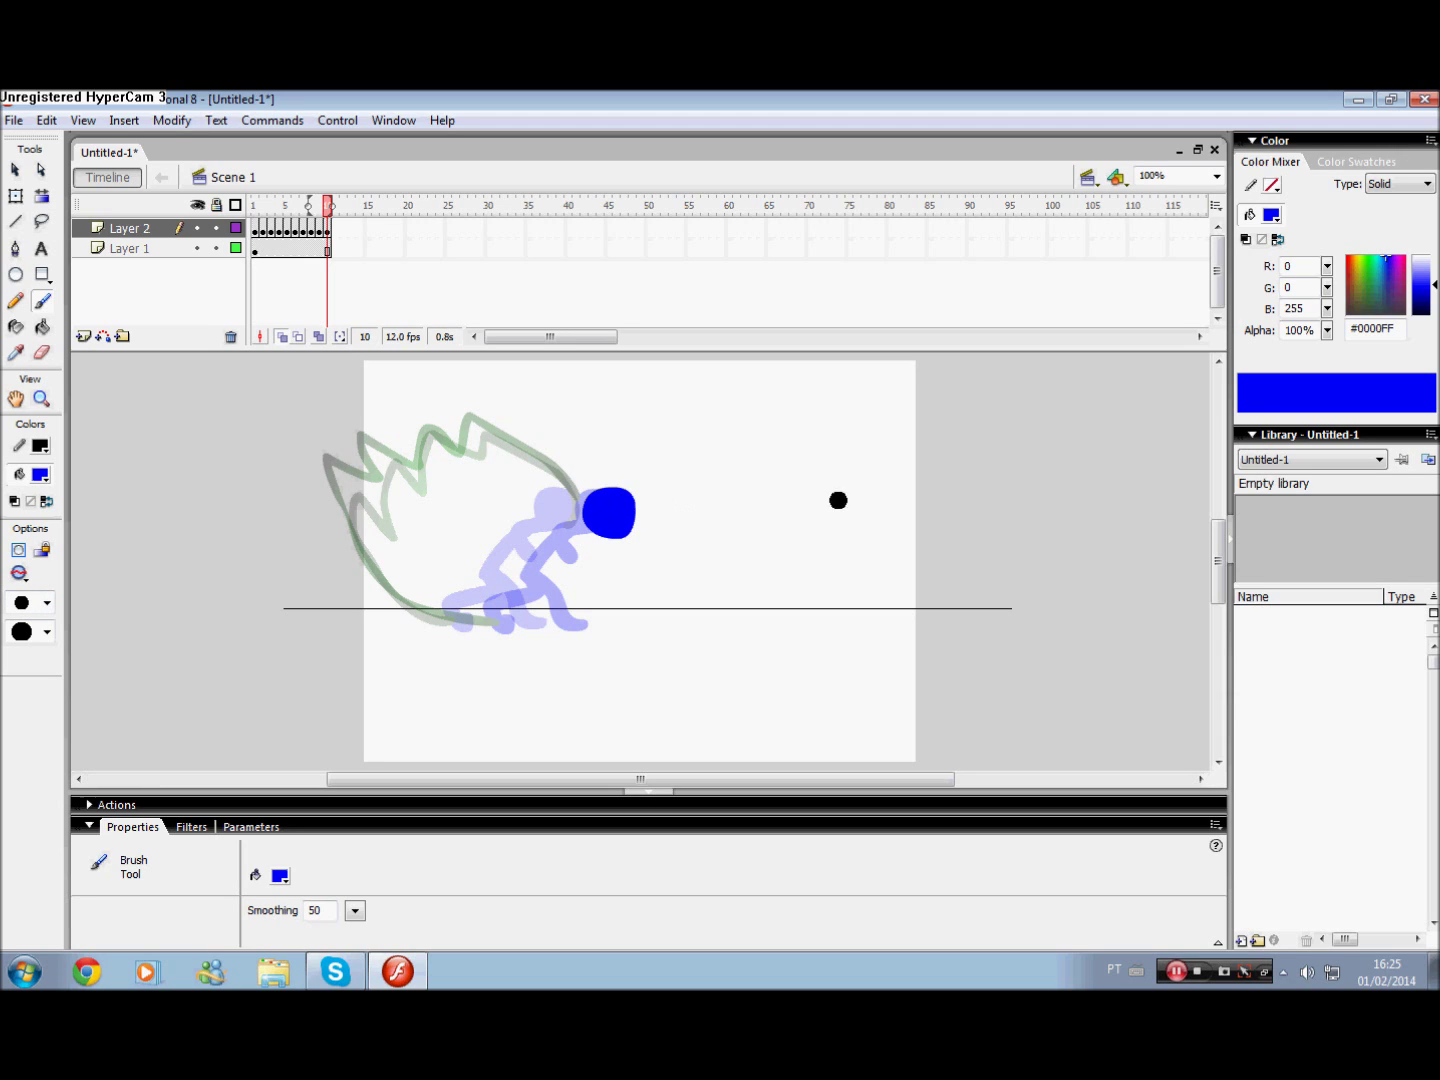
pyautogui.hotkey('ctrl', 'z')
pyautogui.hotkey('ctrl', 'z')
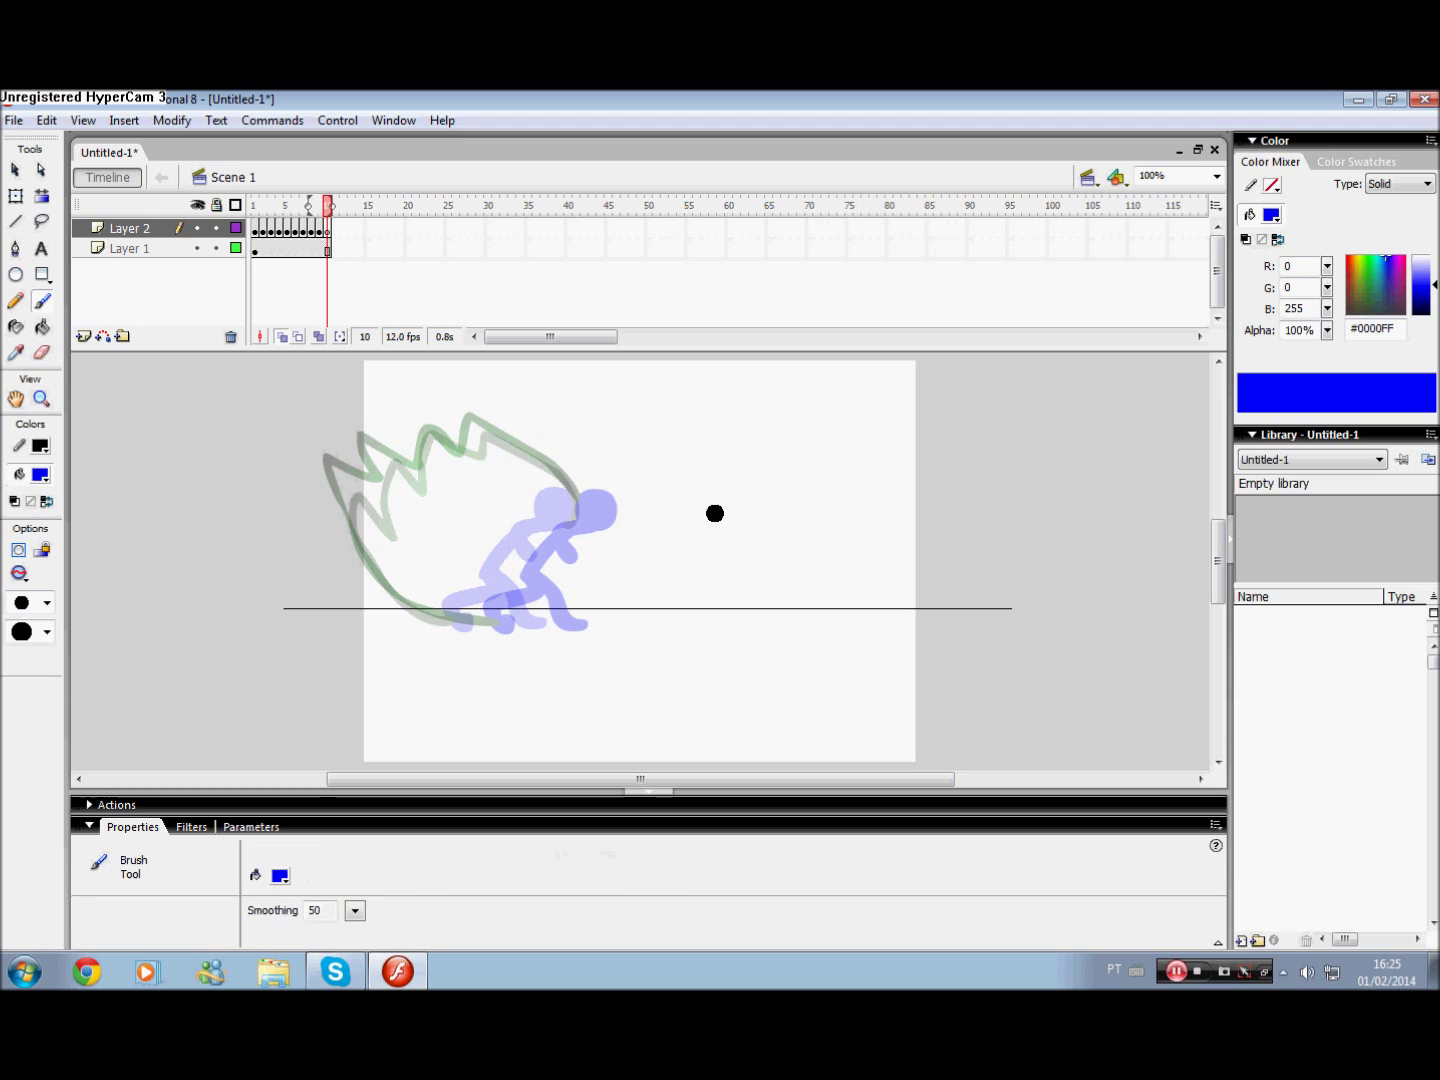
pyautogui.moveTo(606, 500); pyautogui.dragTo(621, 503)
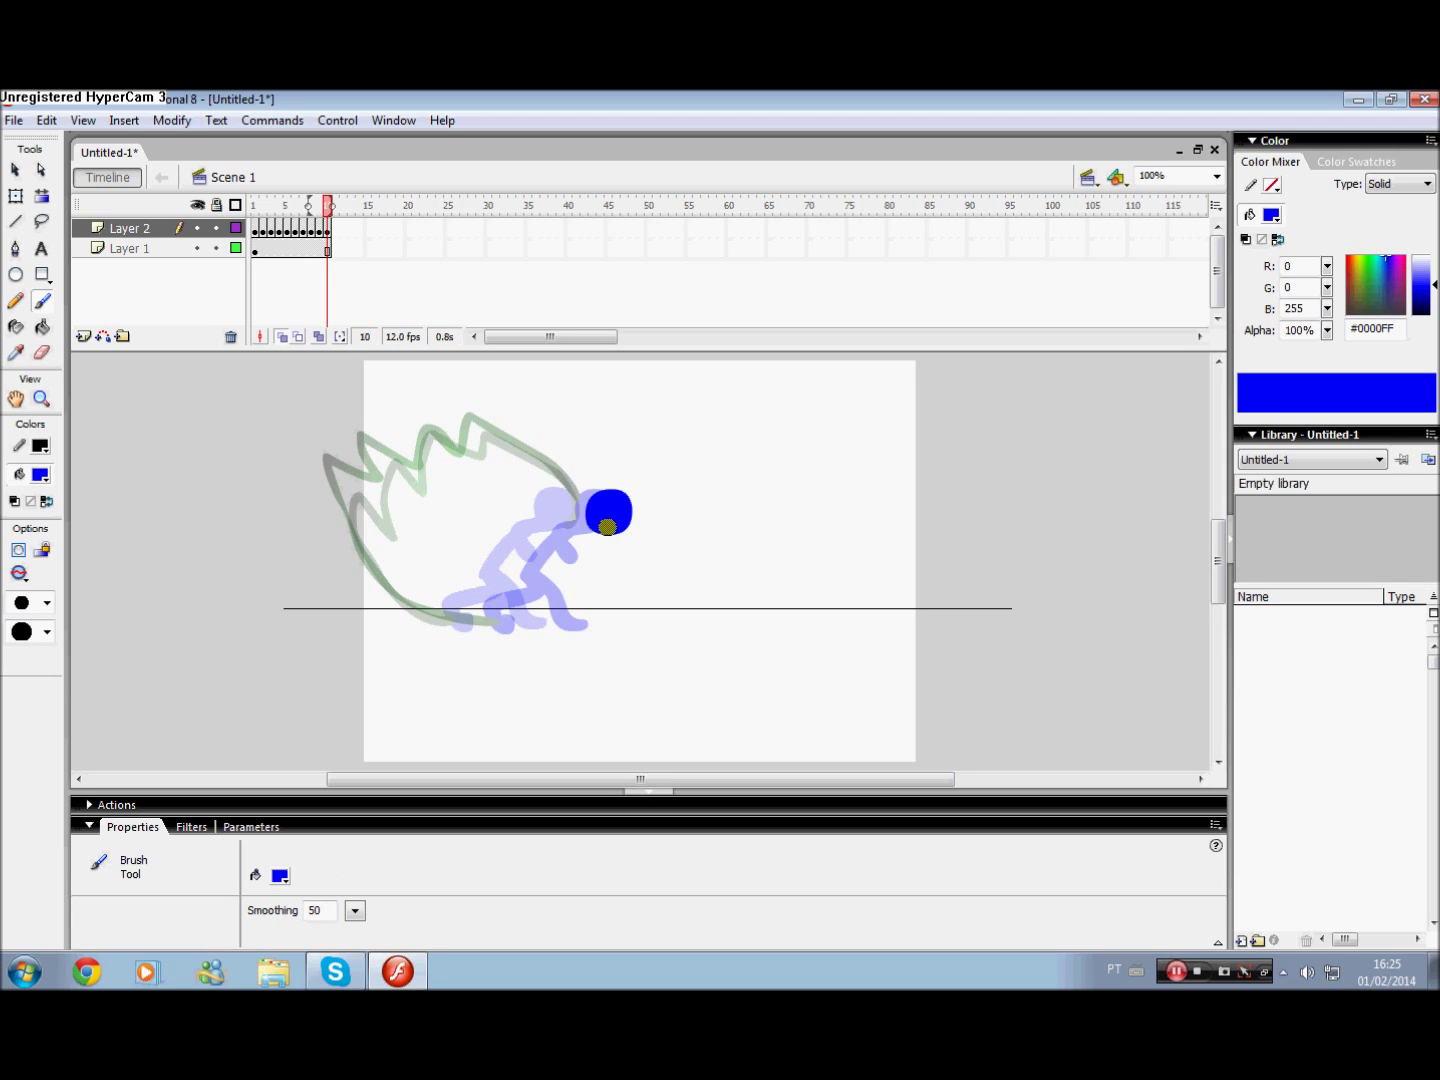
# Paint the body, both legs and neck on frame 10, then brush a new head on frame 11.
pyautogui.moveTo(608, 526); pyautogui.dragTo(590, 620)
pyautogui.moveTo(569, 579); pyautogui.dragTo(513, 616)
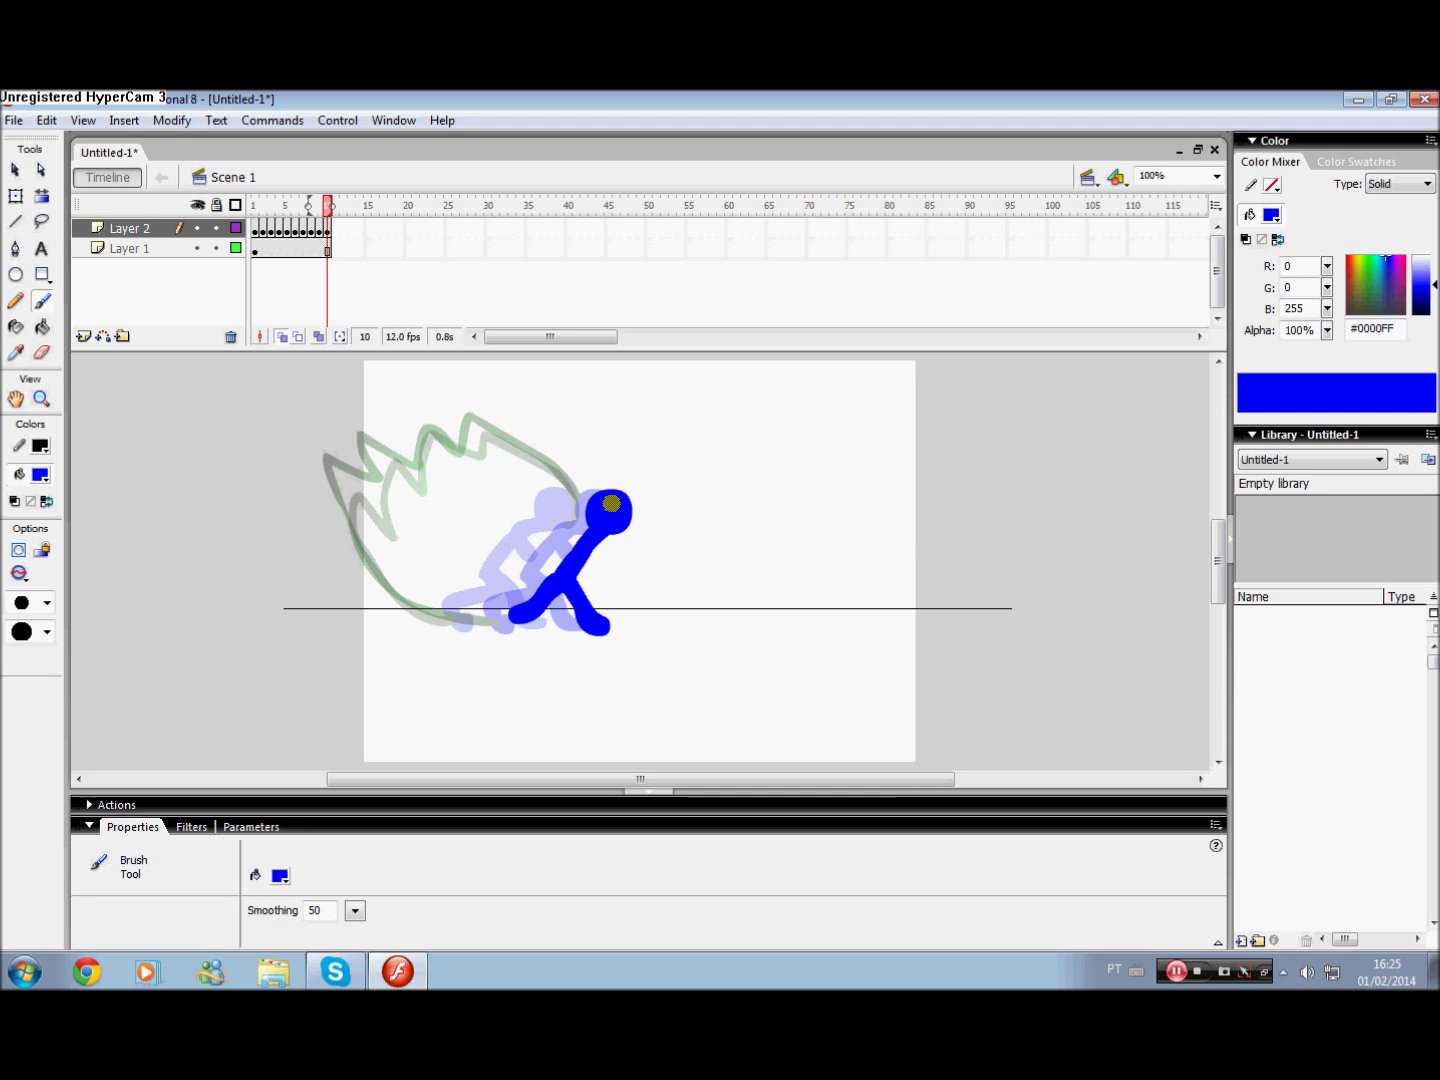
pyautogui.moveTo(594, 527); pyautogui.dragTo(600, 550)
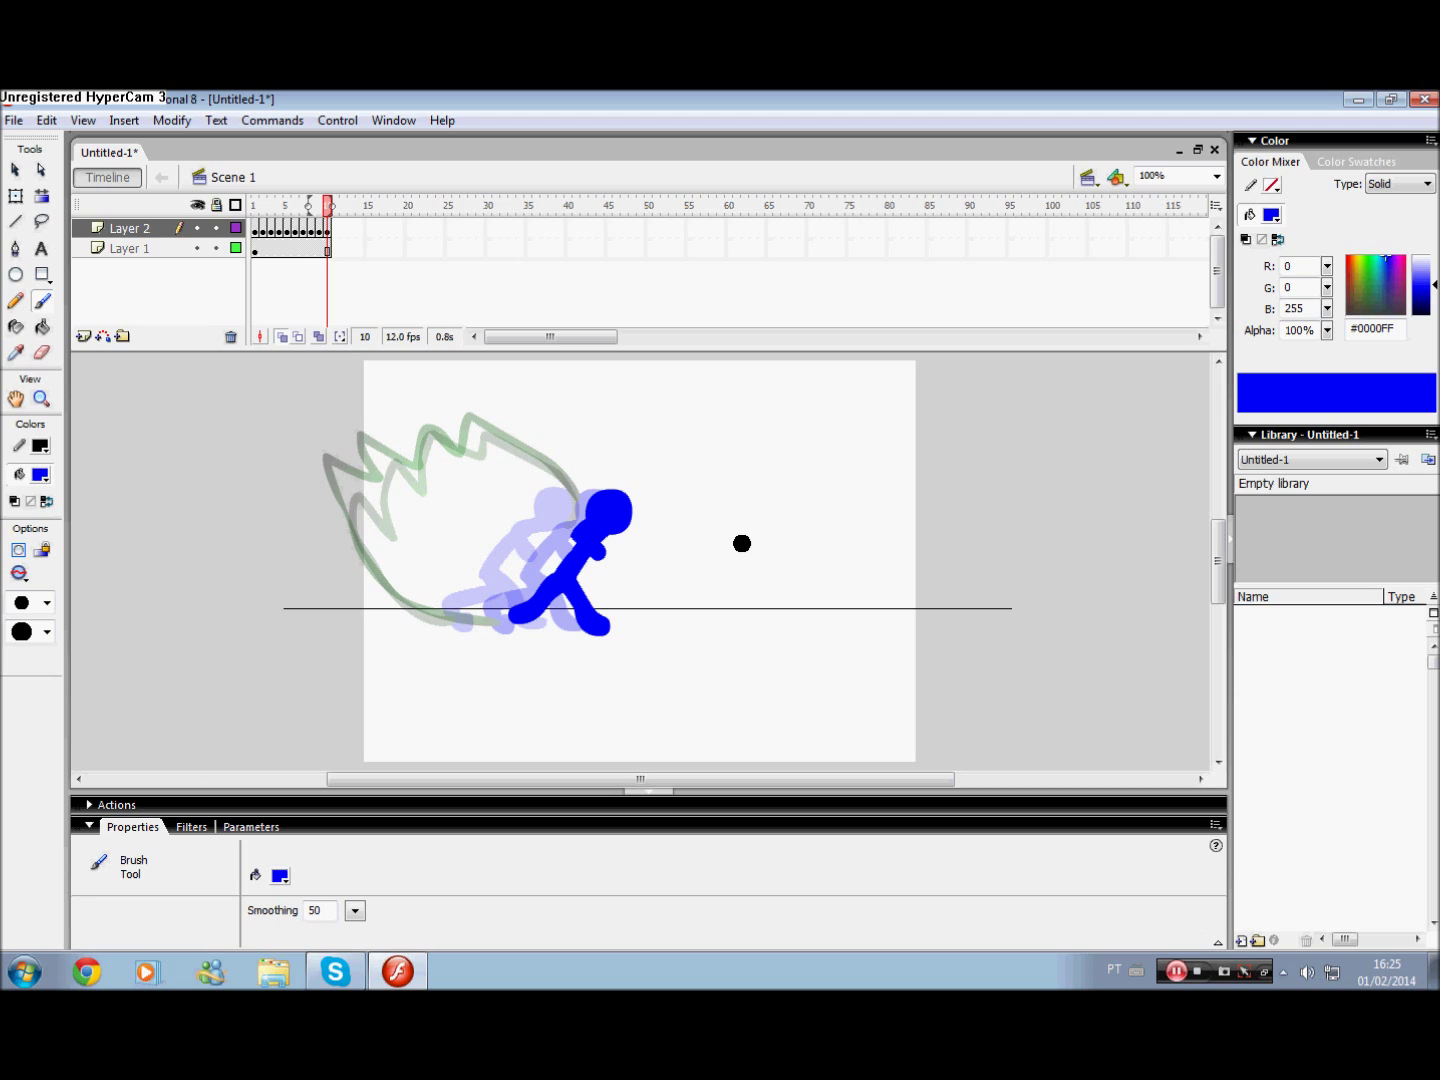
pyautogui.press('F7')
pyautogui.moveTo(607, 511)
pyautogui.mouseDown()
pyautogui.moveTo(611, 528)
pyautogui.moveTo(624, 517)
pyautogui.mouseUp()
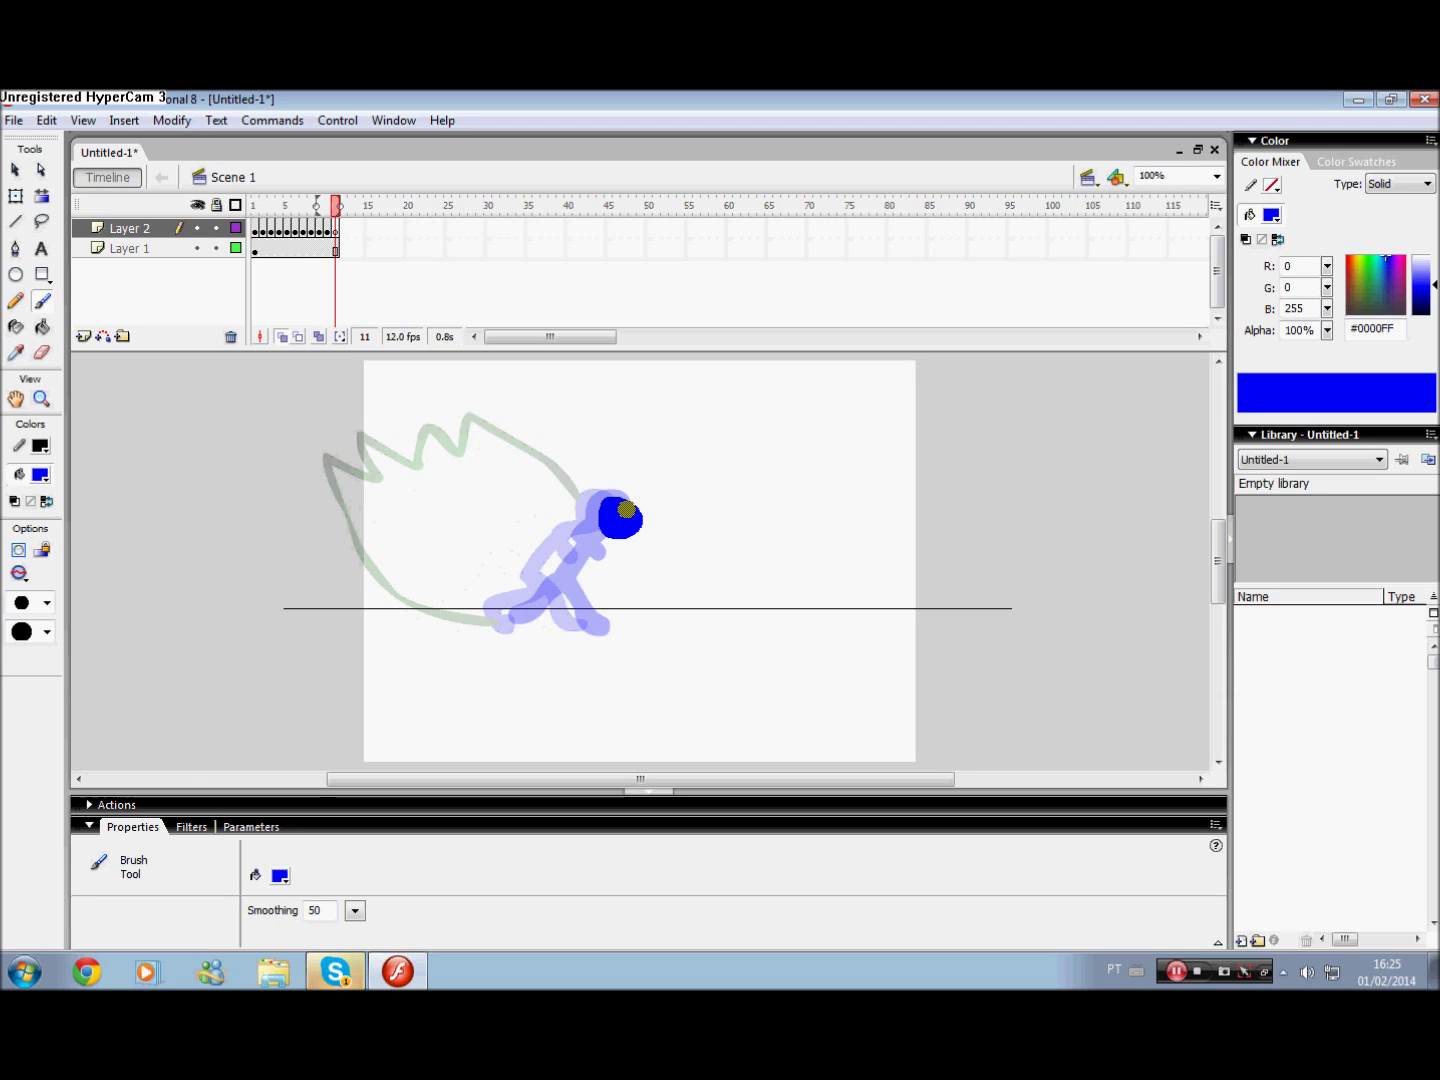
# Paint the frame 11 runner's body and forward arm, select the figure, and add keyframe 12.
pyautogui.moveTo(613, 533)
pyautogui.mouseDown()
pyautogui.moveTo(601, 641)
pyautogui.moveTo(656, 591)
pyautogui.moveTo(680, 600)
pyautogui.mouseUp()
pyautogui.moveTo(609, 540)
pyautogui.mouseDown()
pyautogui.moveTo(604, 553)
pyautogui.moveTo(632, 565)
pyautogui.mouseUp()
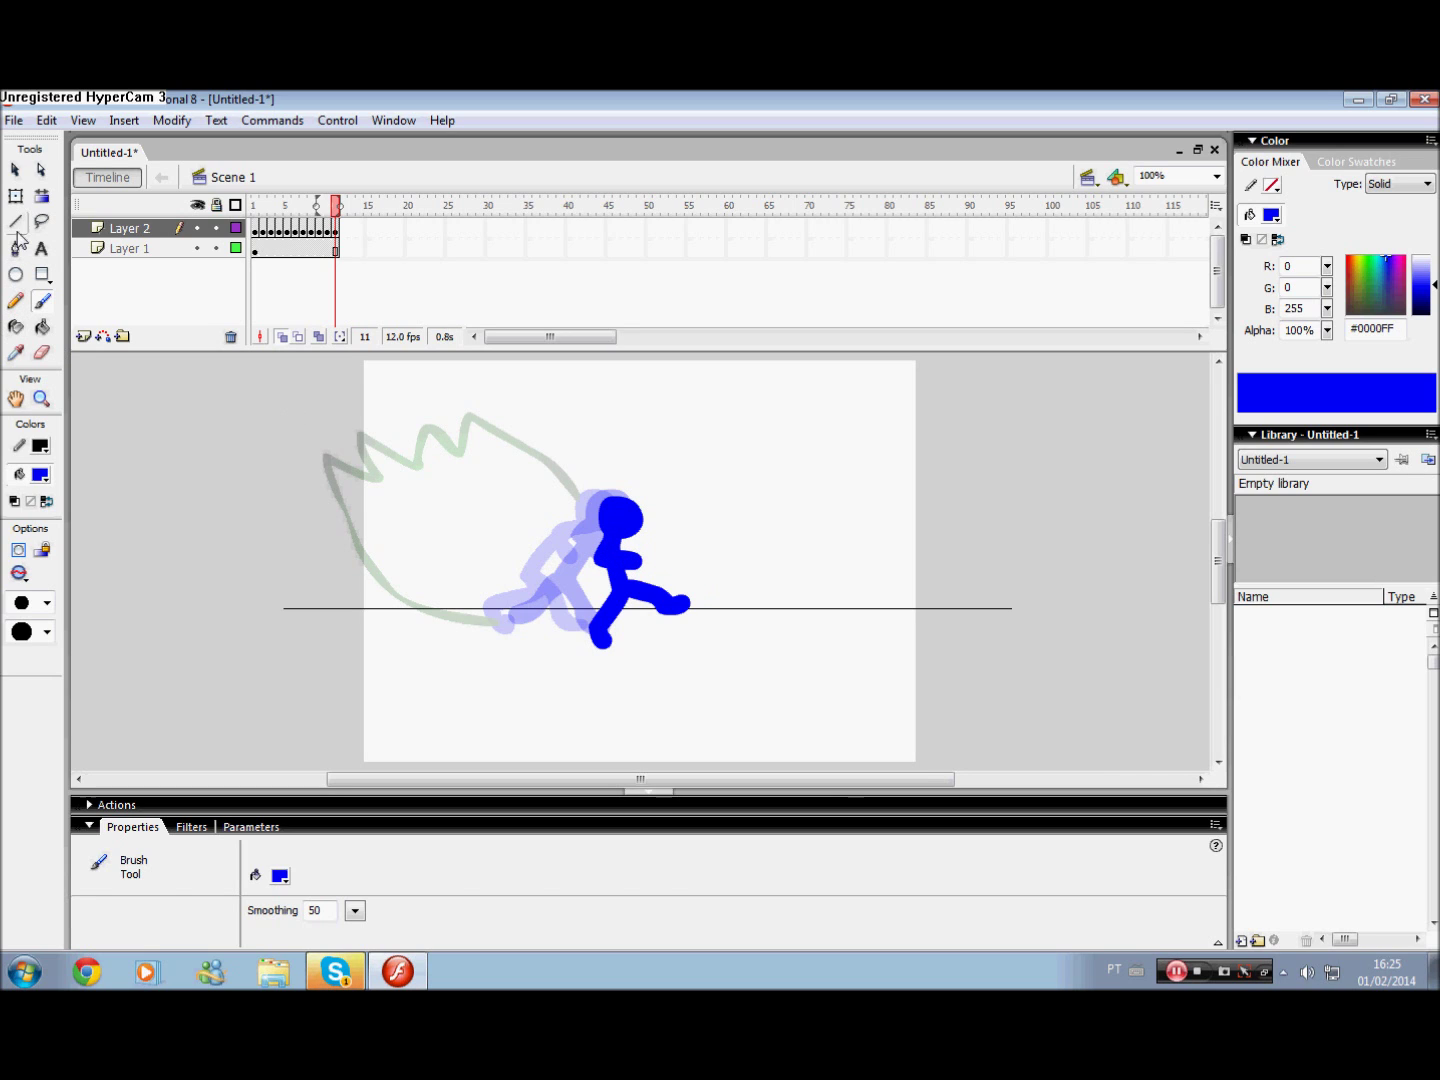
pyautogui.click(15, 196)
pyautogui.click(603, 593)
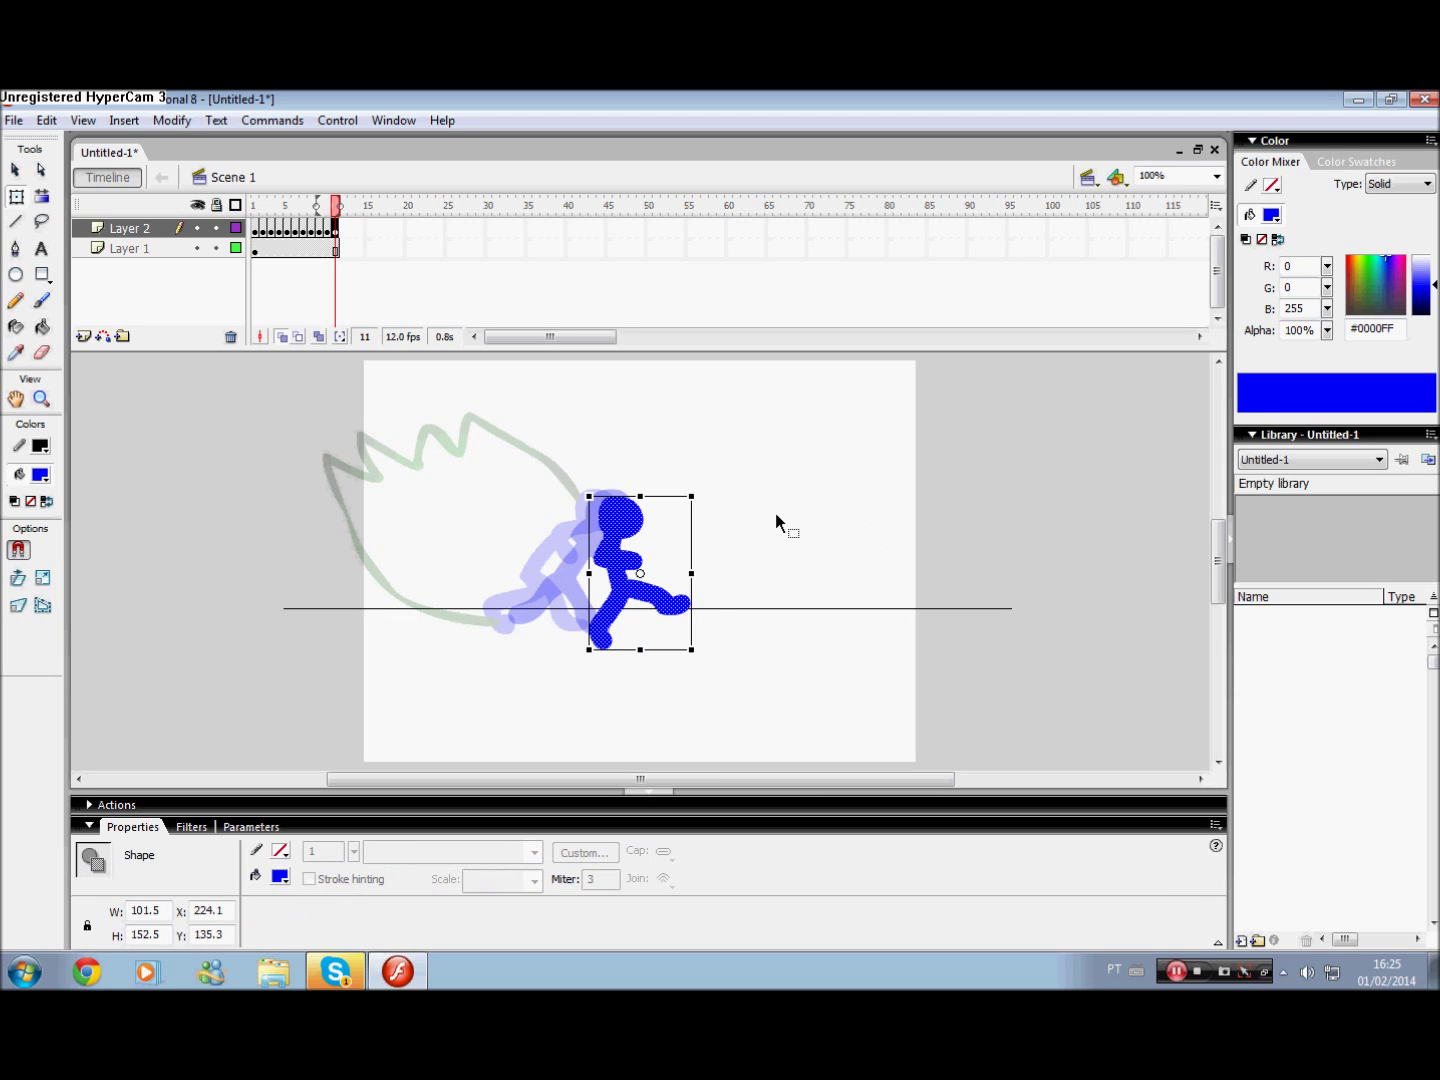
pyautogui.press('F7')
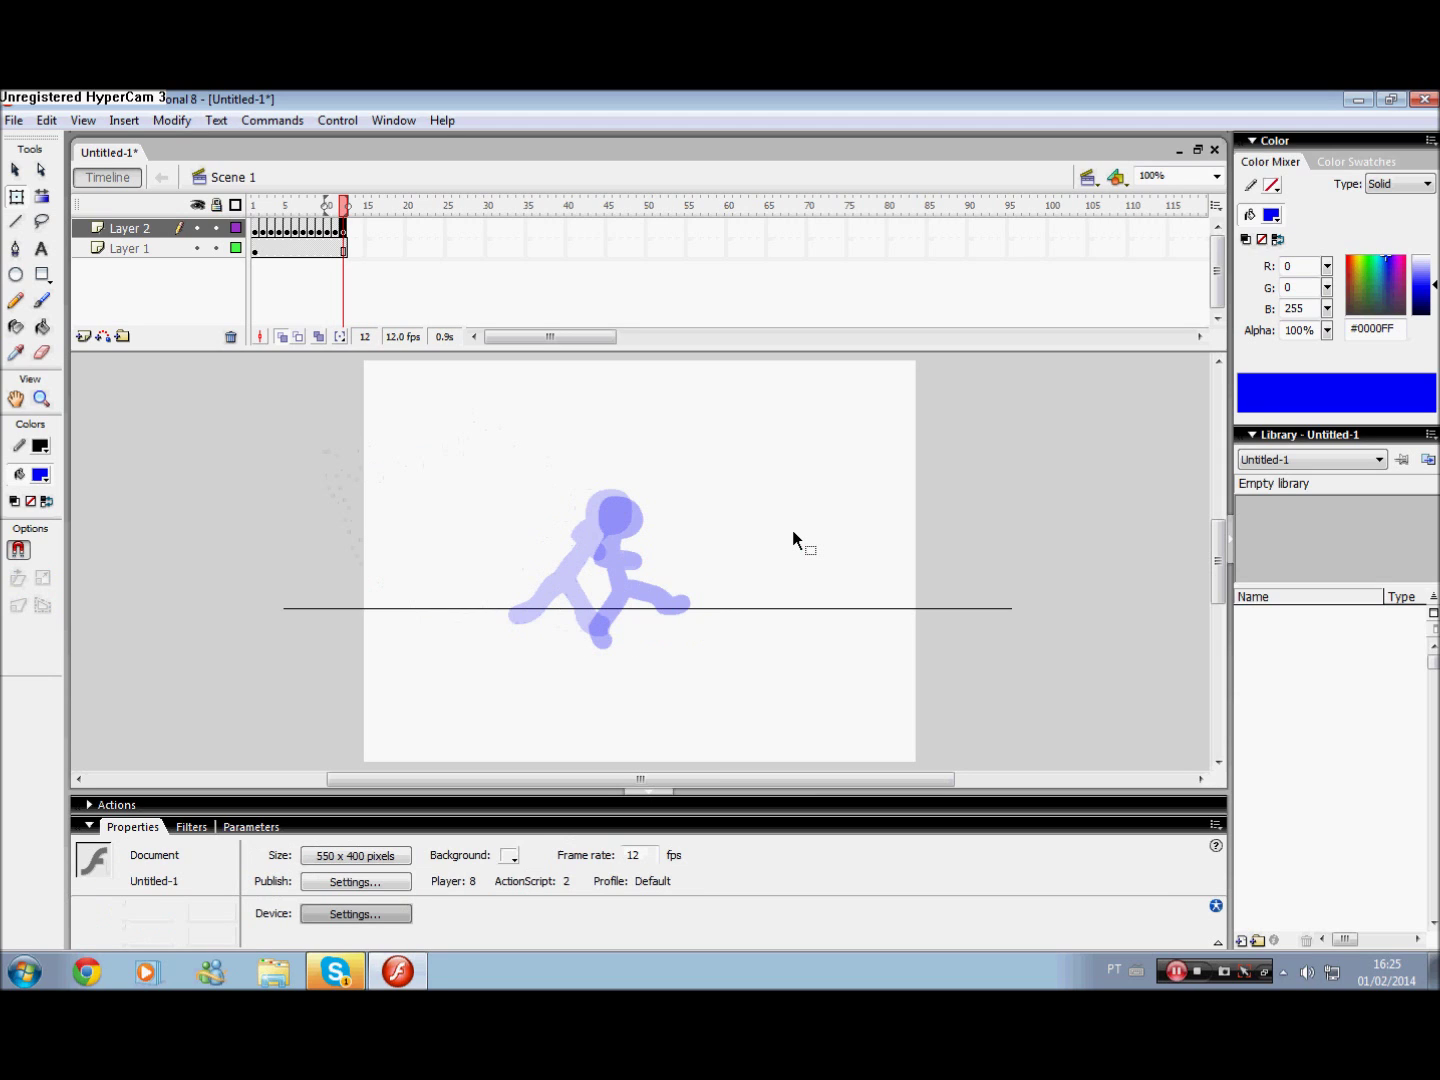
# Paste the figure in place on frame 12, moved up-right and tilted forward.
pyautogui.hotkey('ctrl', 'shift', 'v')
pyautogui.moveTo(644, 589); pyautogui.dragTo(676, 559)
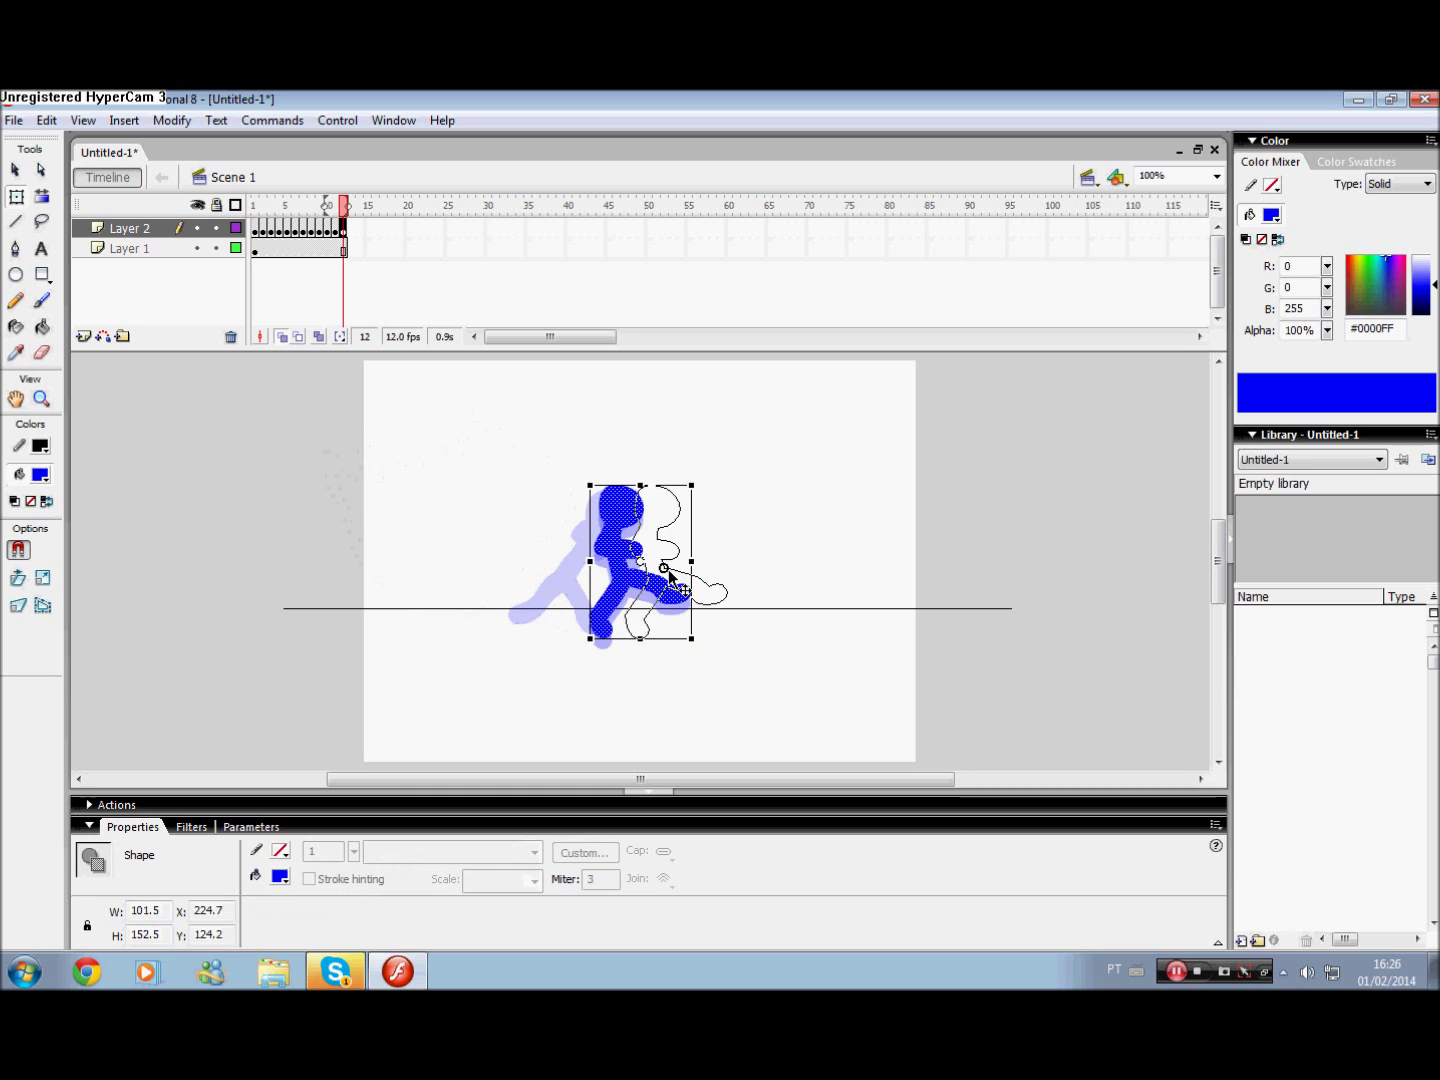
pyautogui.moveTo(733, 438); pyautogui.dragTo(679, 438)
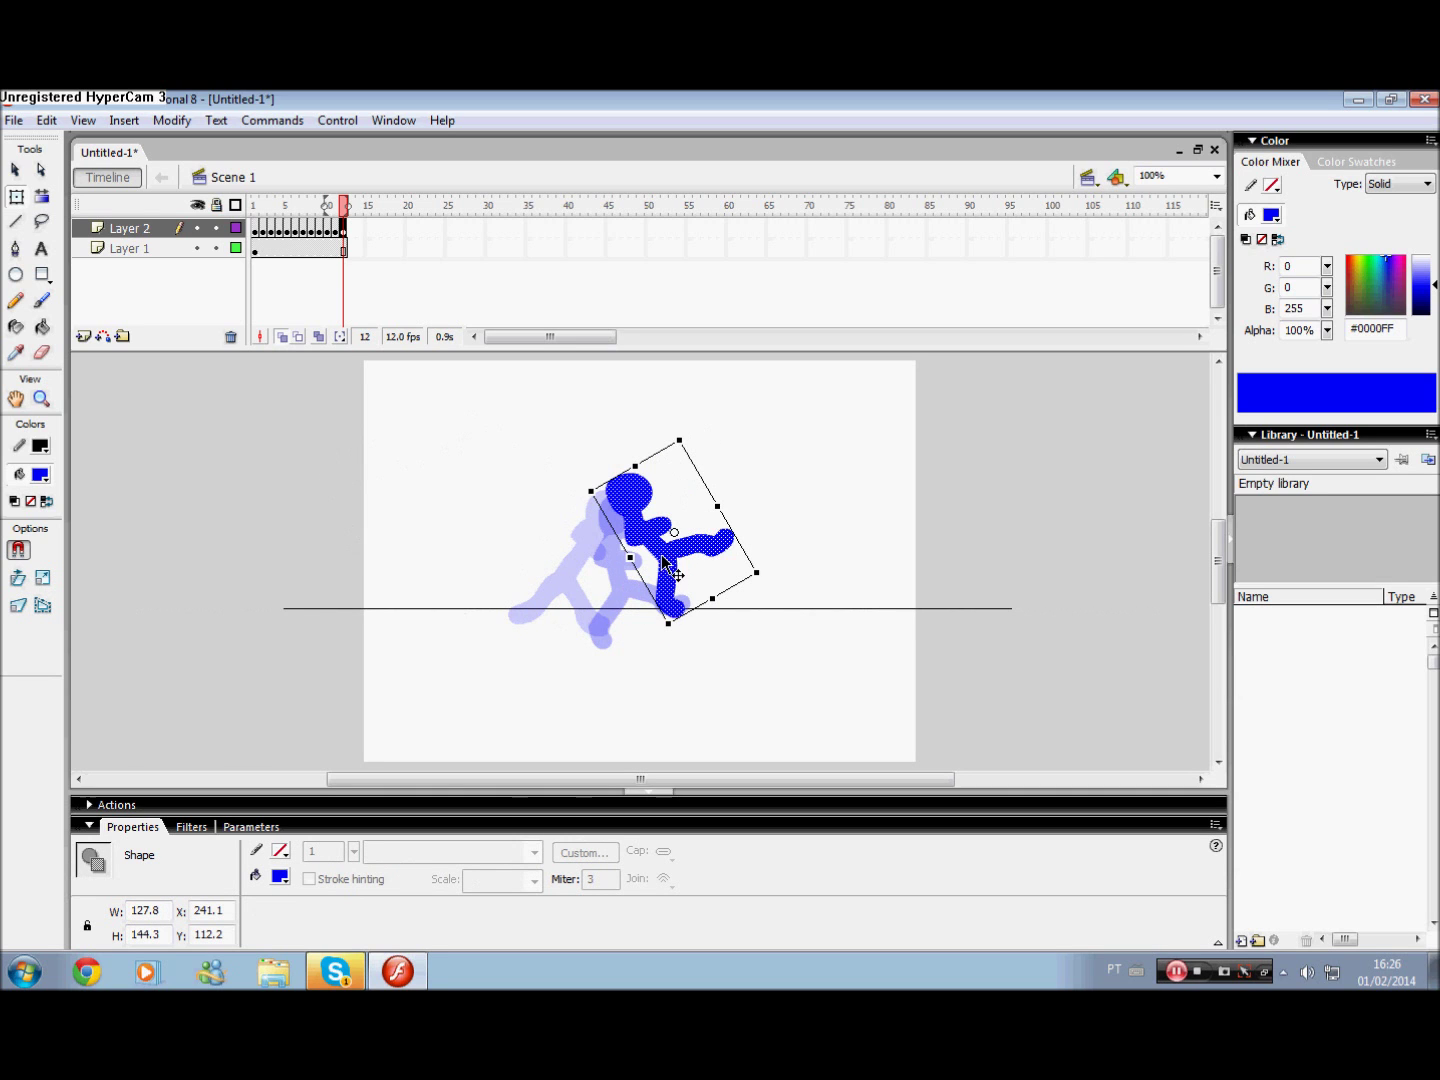
# On new keyframe 13, paste the figure higher and rotate it further for the jump.
pyautogui.press('F7')
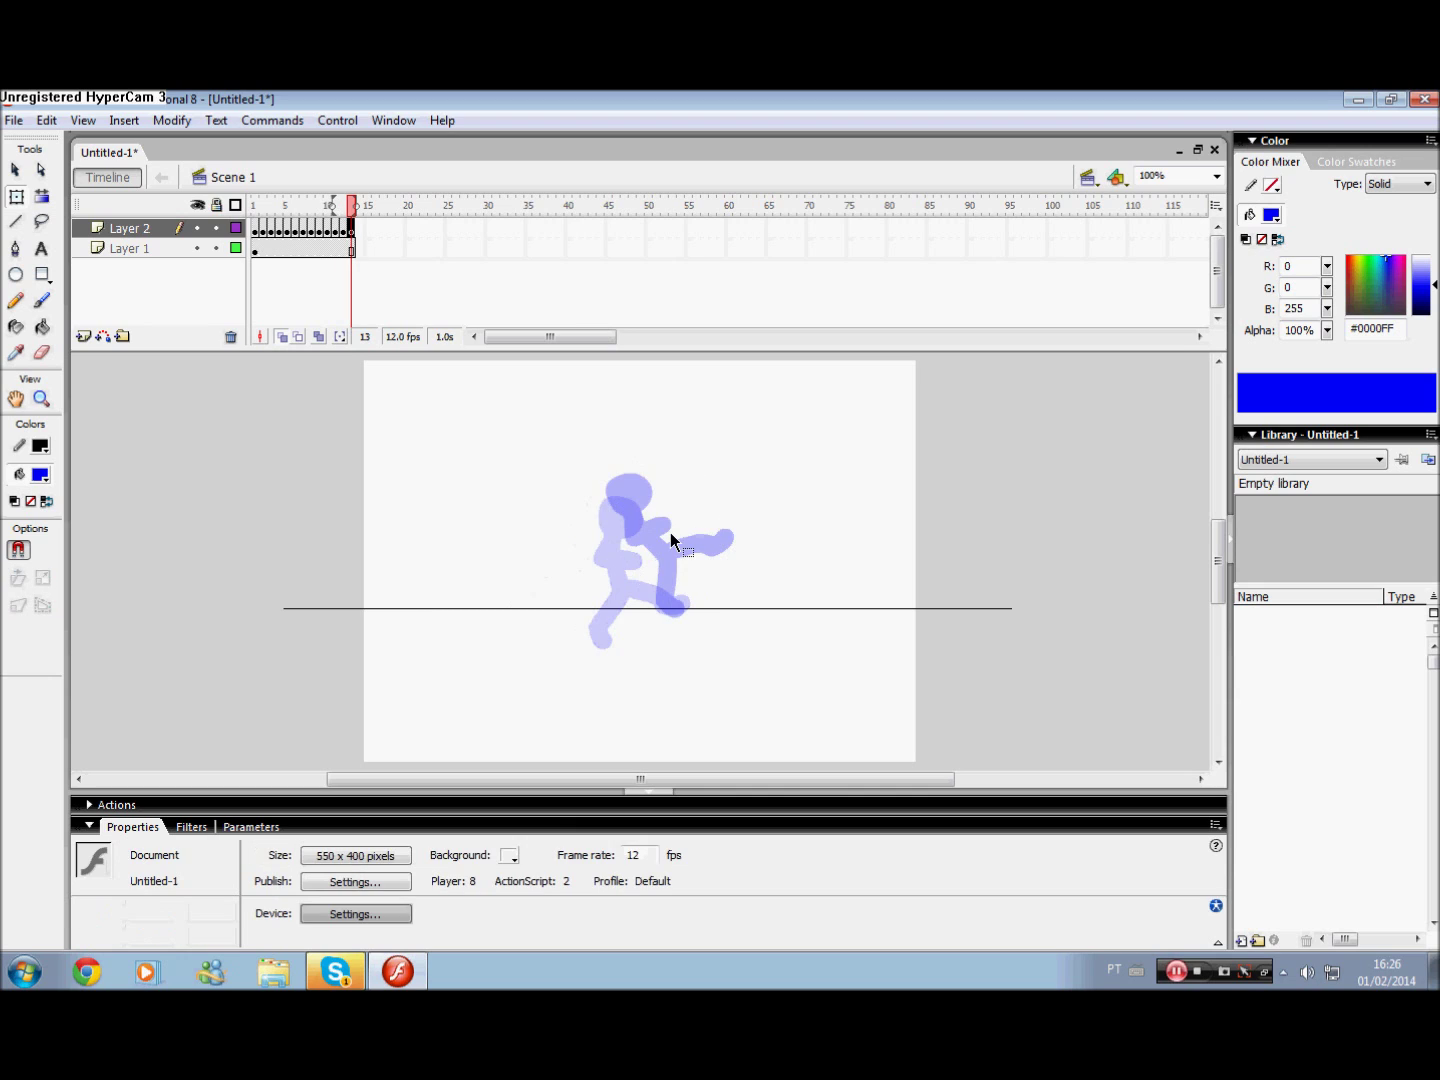
pyautogui.hotkey('ctrl', 'shift', 'v')
pyautogui.moveTo(613, 580)
pyautogui.mouseDown()
pyautogui.moveTo(633, 578)
pyautogui.moveTo(669, 501)
pyautogui.mouseUp()
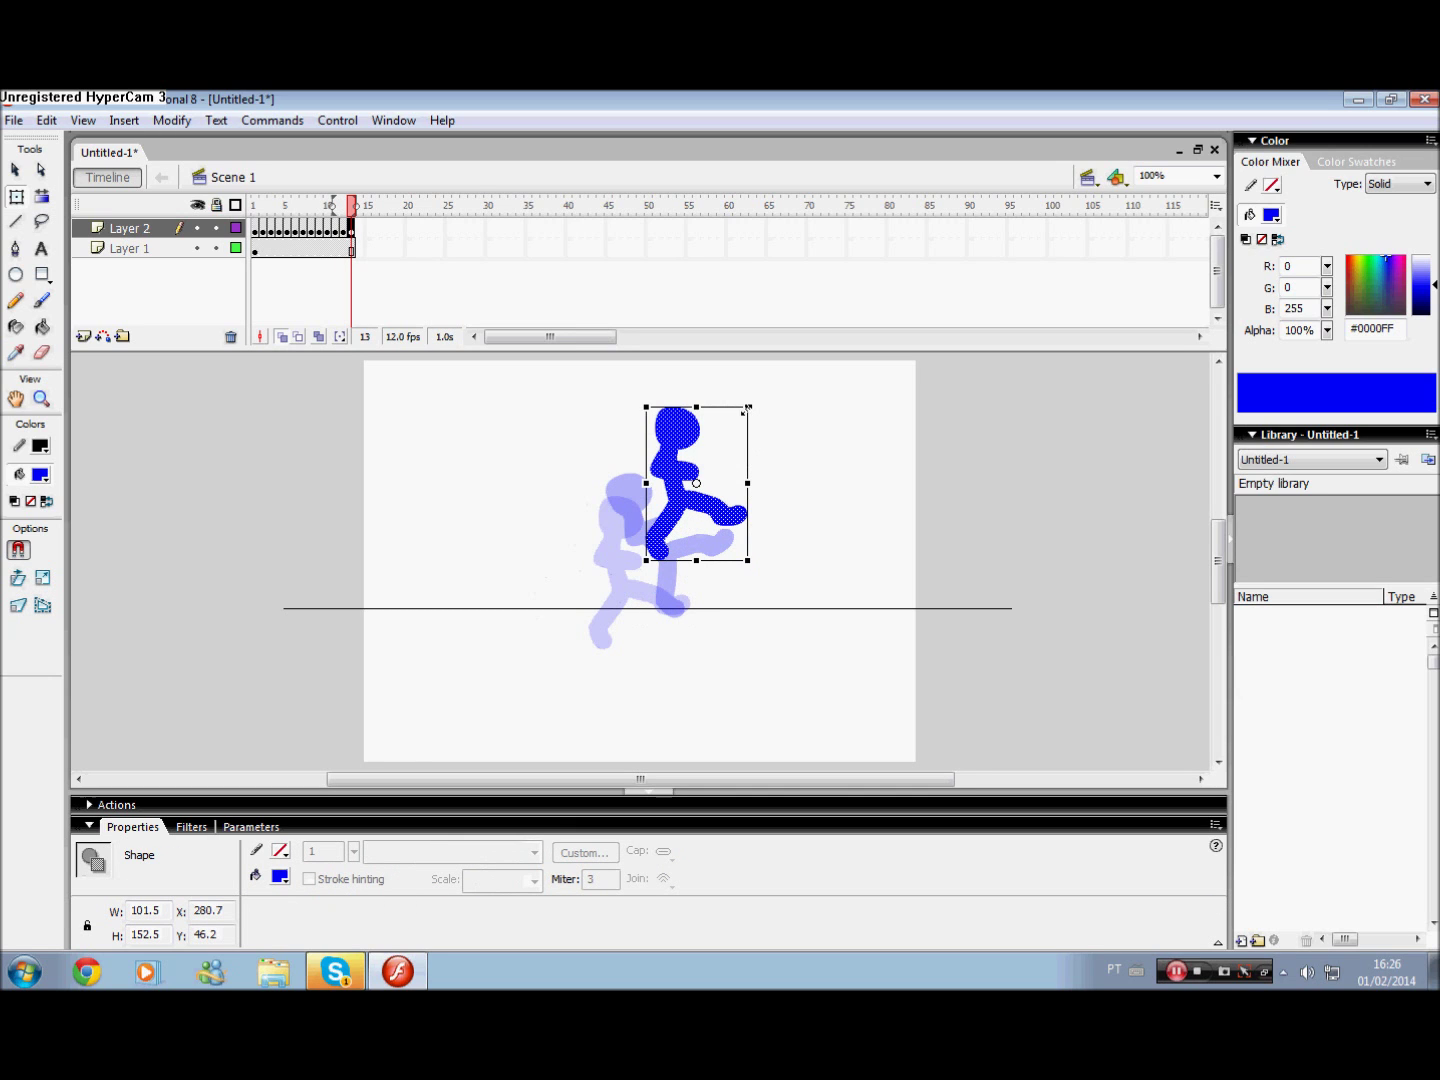
pyautogui.moveTo(760, 399); pyautogui.dragTo(680, 398)
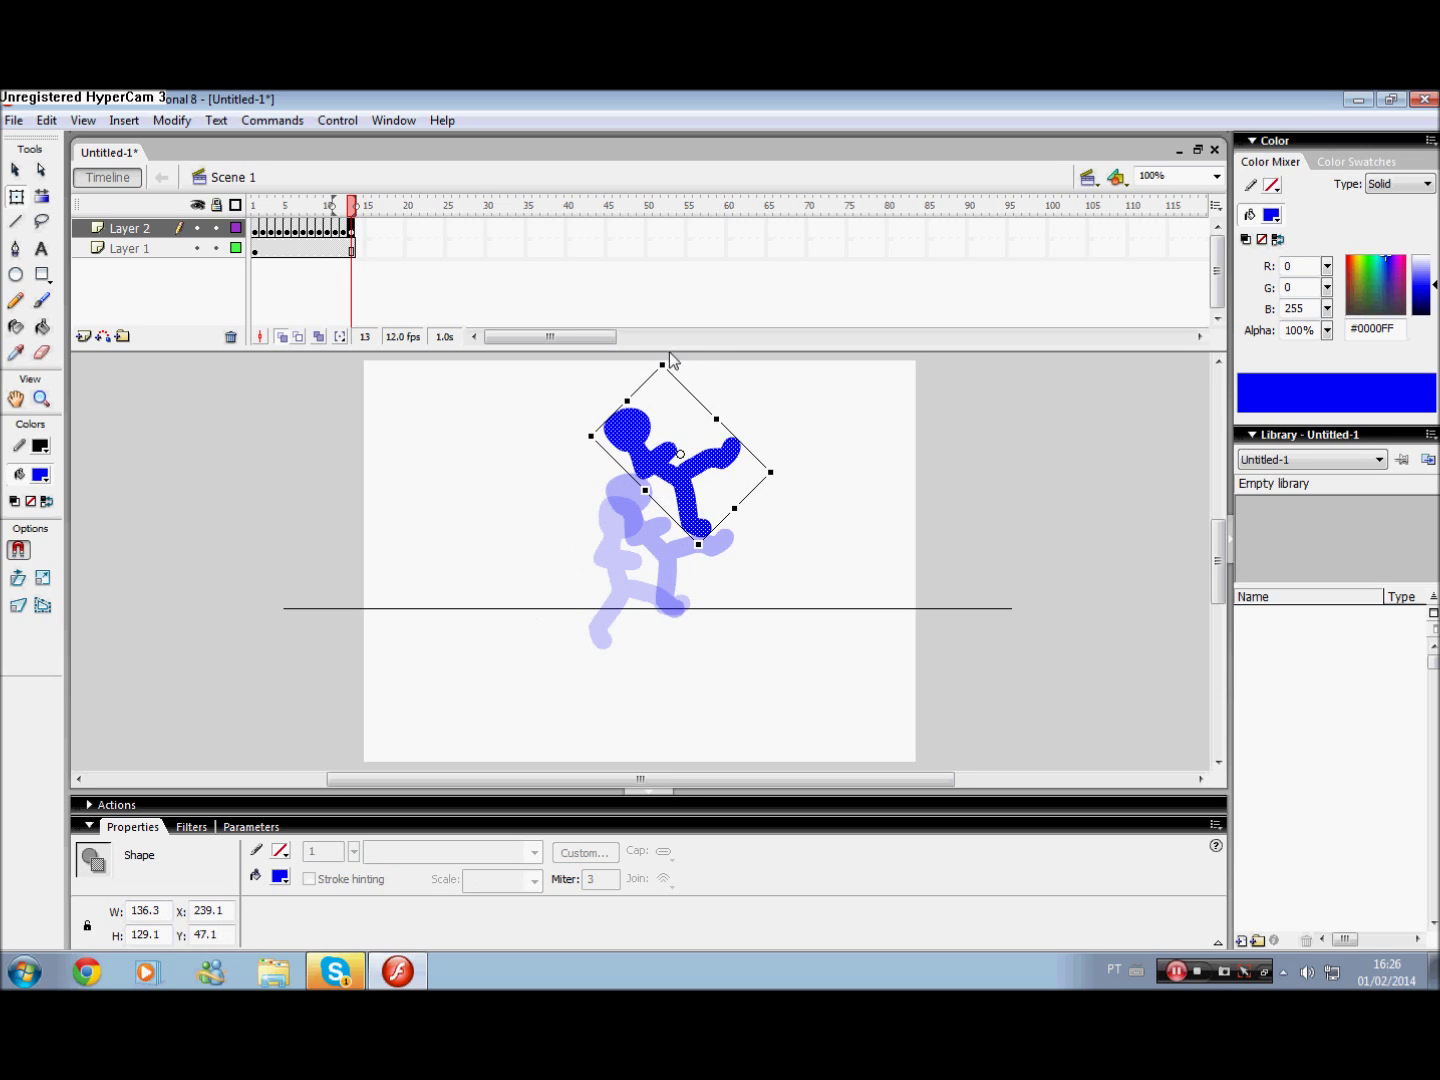
pyautogui.moveTo(662, 356); pyautogui.dragTo(682, 373)
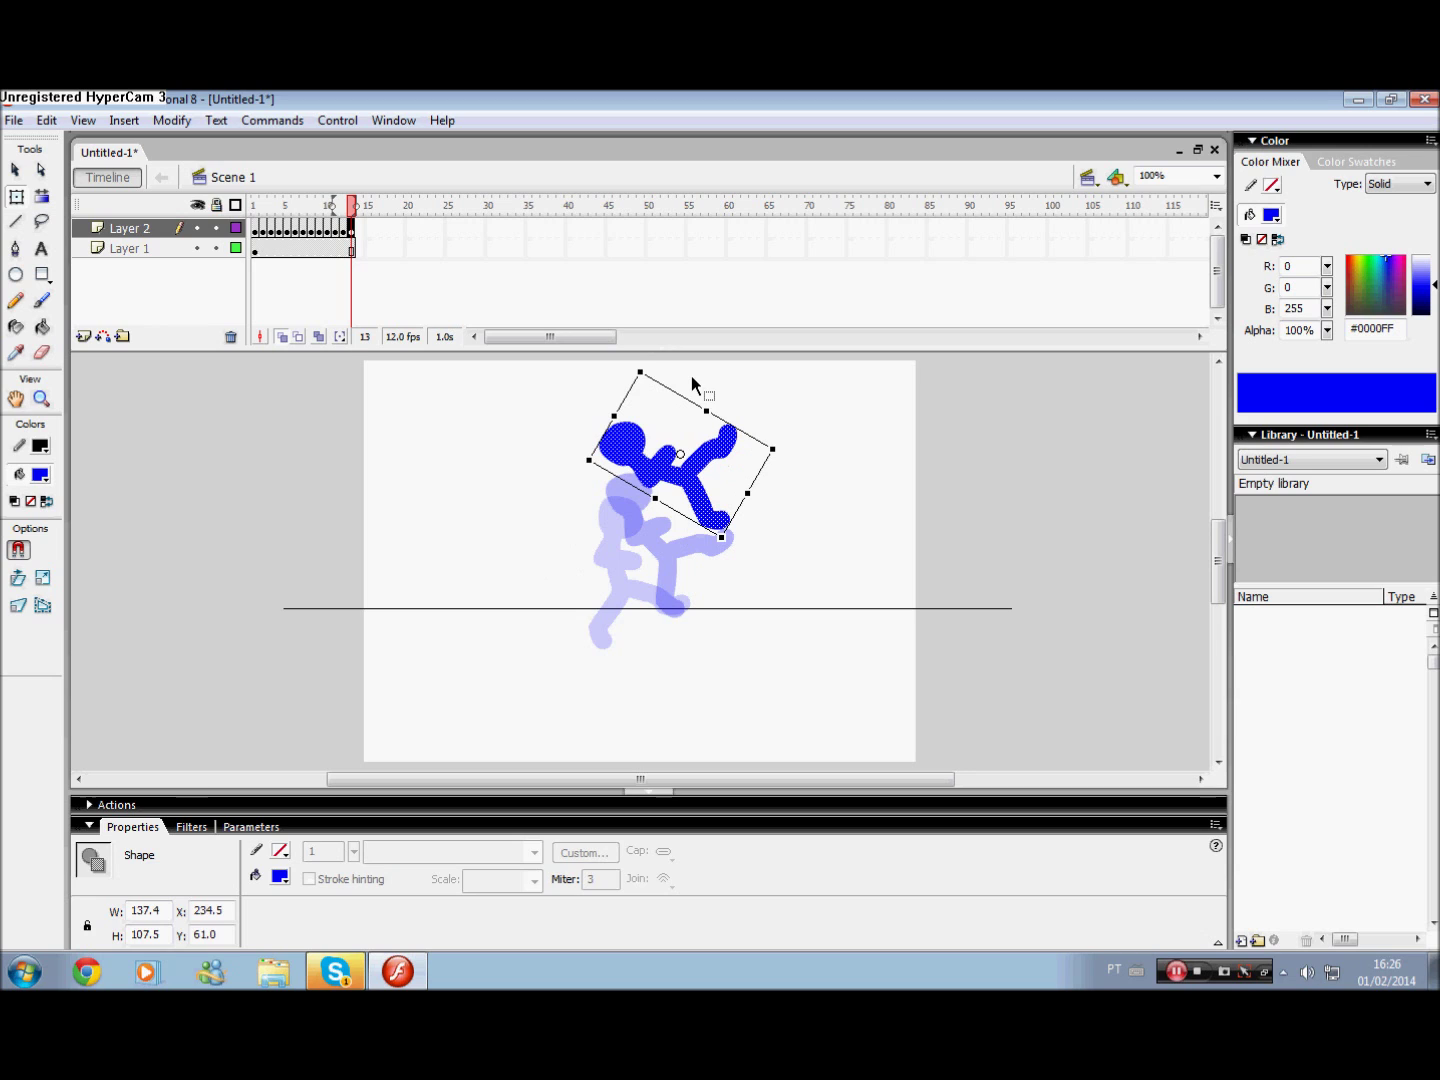
pyautogui.press('F7')
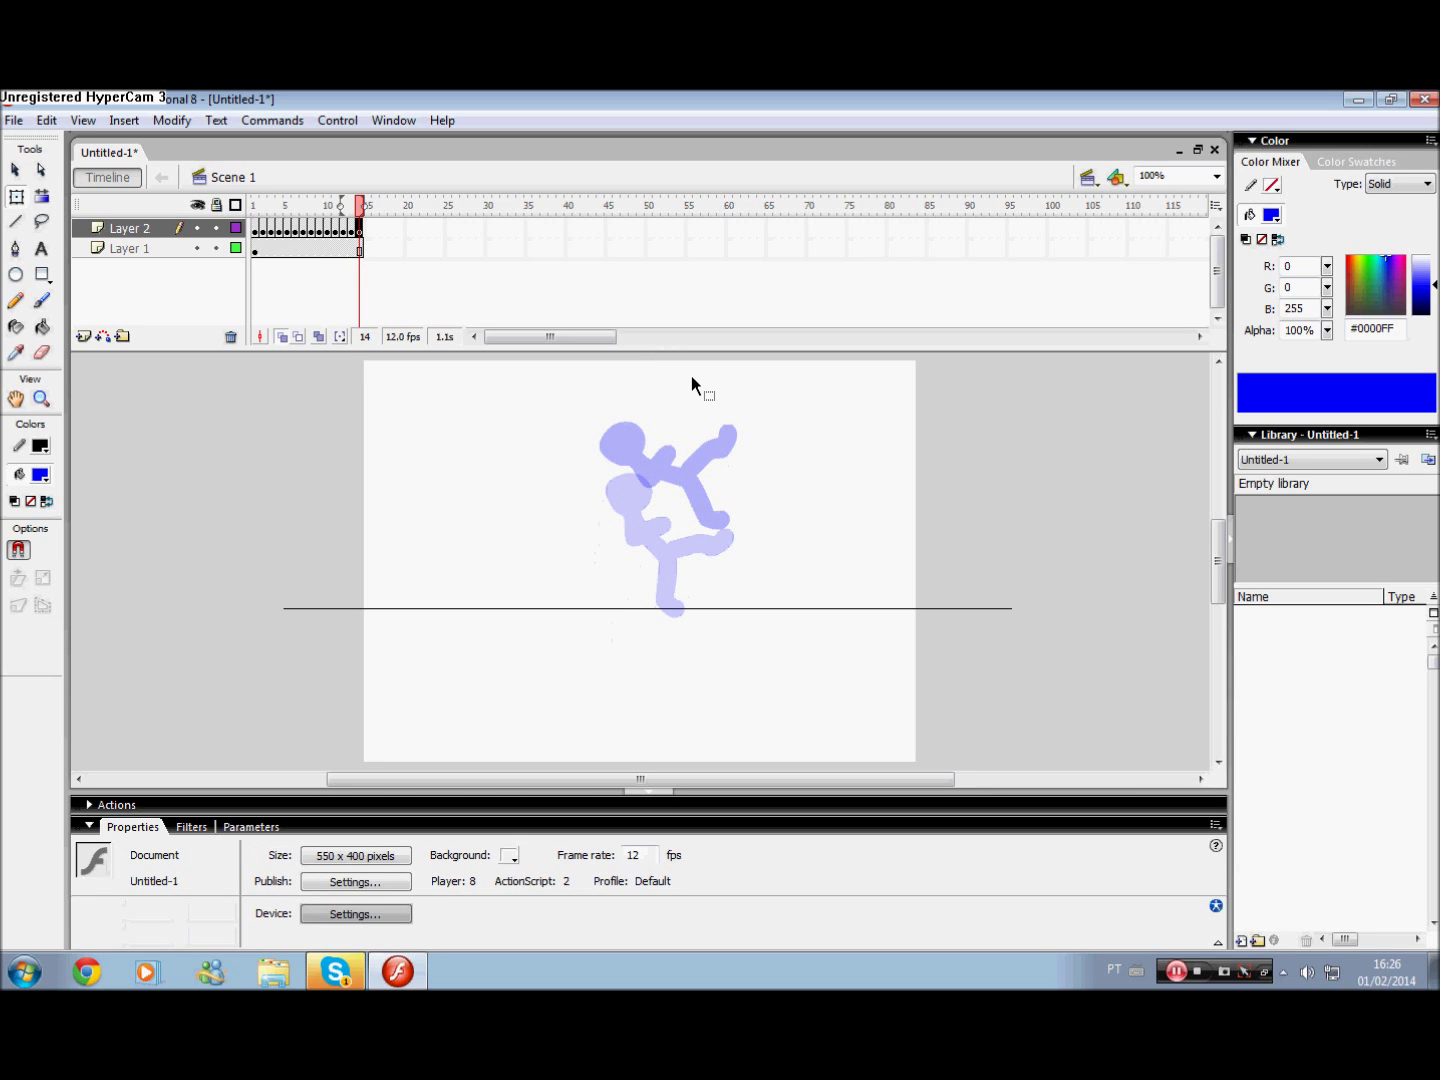
# Preview, then paste the figure on frame 14, raised higher and rotated toward upside down.
pyautogui.press('Return')
pyautogui.hotkey('ctrl', 'v')
pyautogui.moveTo(632, 570); pyautogui.dragTo(623, 340)
pyautogui.moveTo(708, 417); pyautogui.dragTo(533, 491)
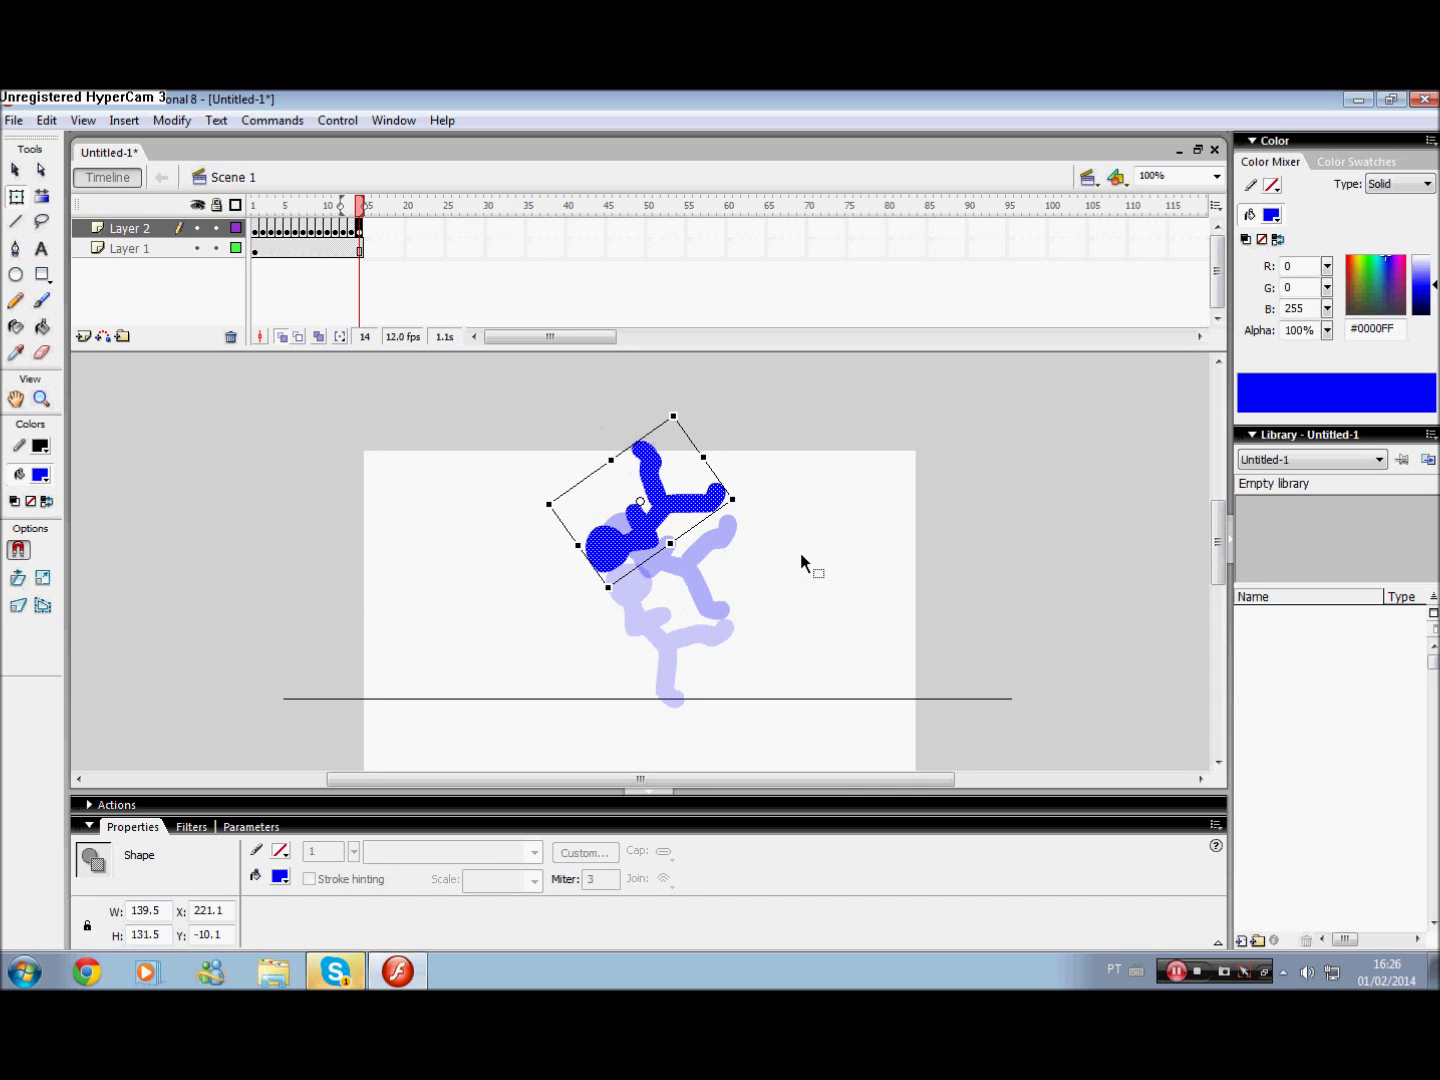
# On new keyframe 15, paste the figure, rotate it nearly sideways and shift it up-left.
pyautogui.press('F7')
pyautogui.hotkey('ctrl', 'v')
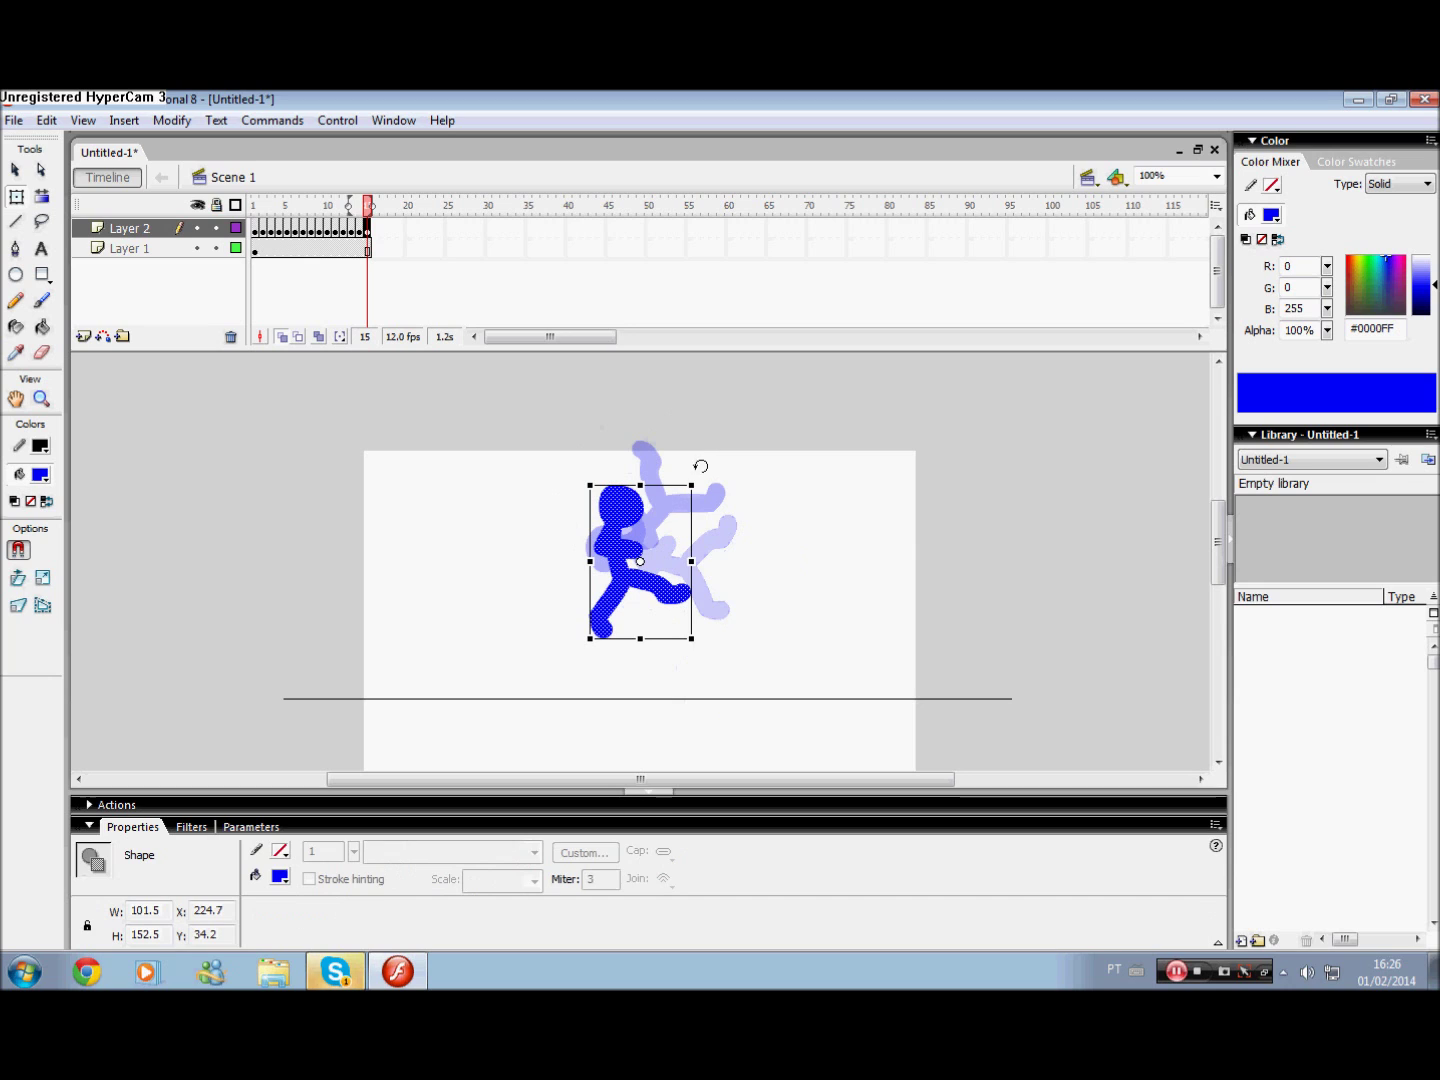
pyautogui.click(660, 489)
pyautogui.click(630, 535)
pyautogui.moveTo(704, 479)
pyautogui.mouseDown()
pyautogui.moveTo(653, 467)
pyautogui.moveTo(553, 591)
pyautogui.mouseUp()
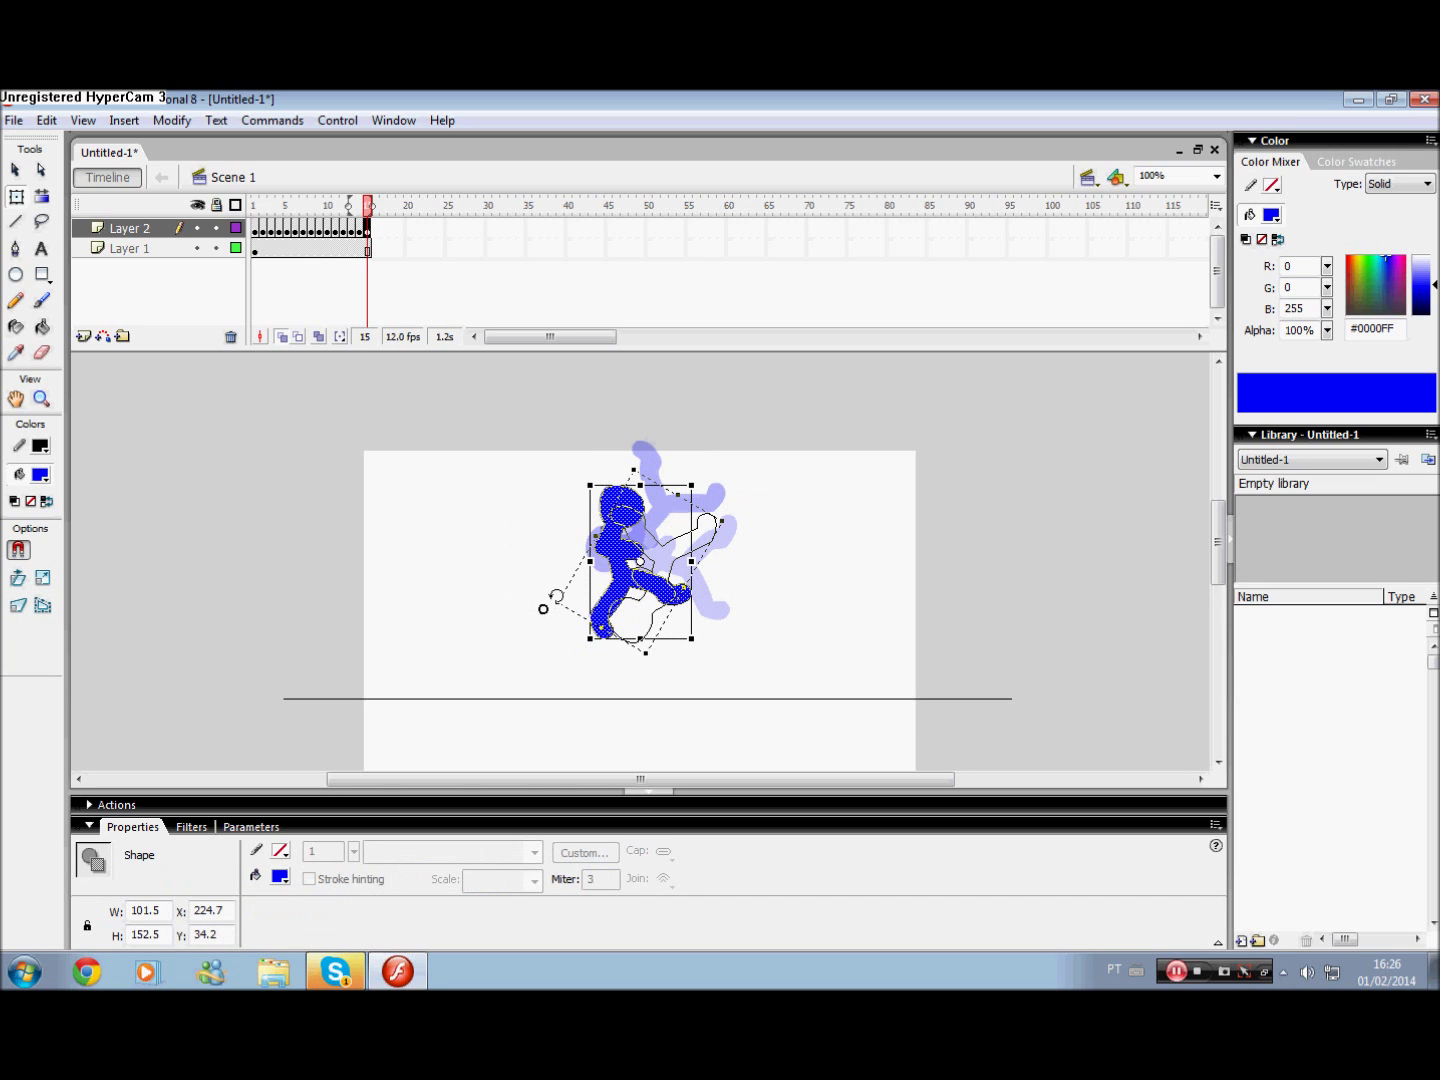
pyautogui.moveTo(553, 591); pyautogui.dragTo(541, 583)
pyautogui.moveTo(650, 599)
pyautogui.mouseDown()
pyautogui.moveTo(607, 530)
pyautogui.moveTo(537, 464)
pyautogui.mouseUp()
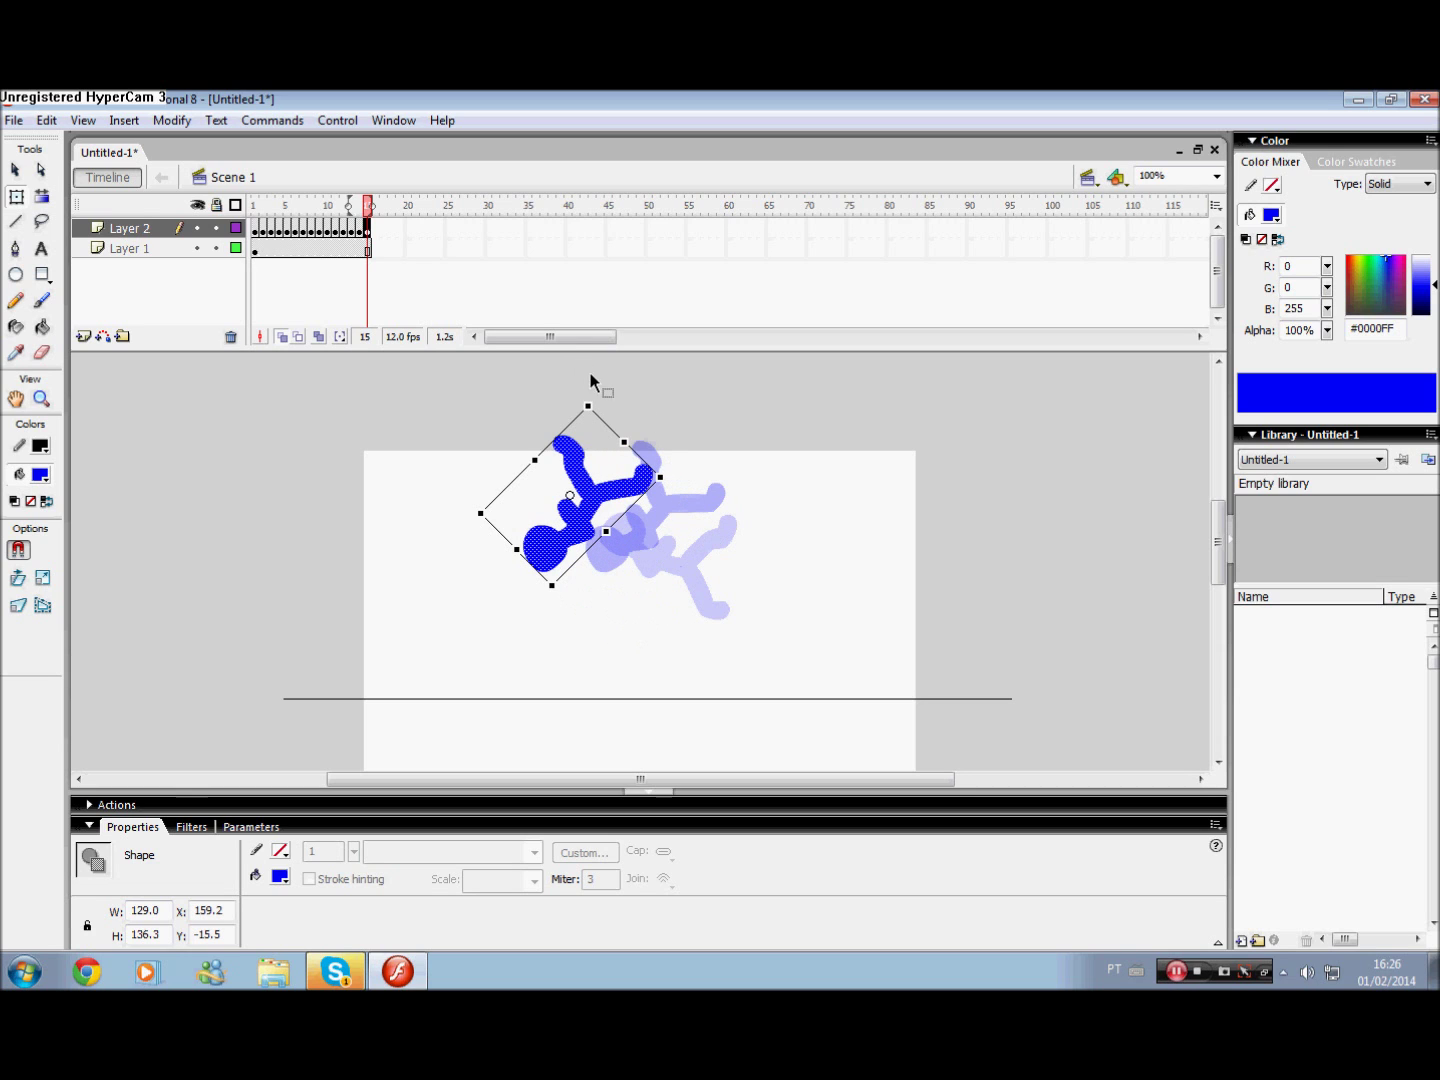
pyautogui.moveTo(556, 396); pyautogui.dragTo(613, 412)
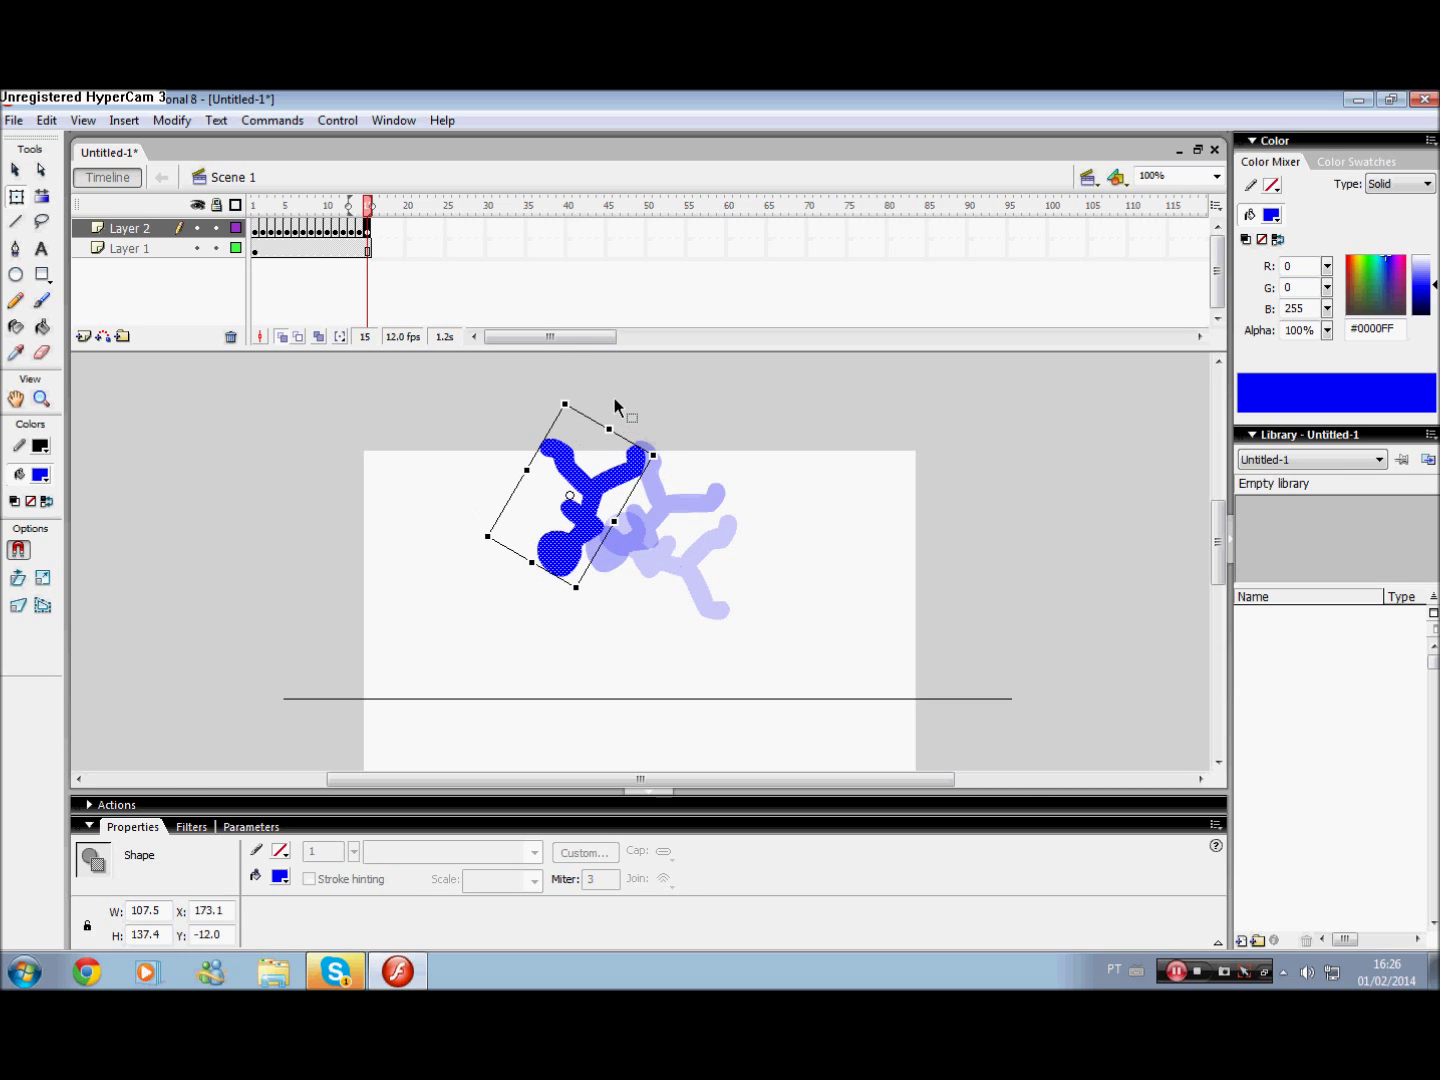
pyautogui.press('F7')
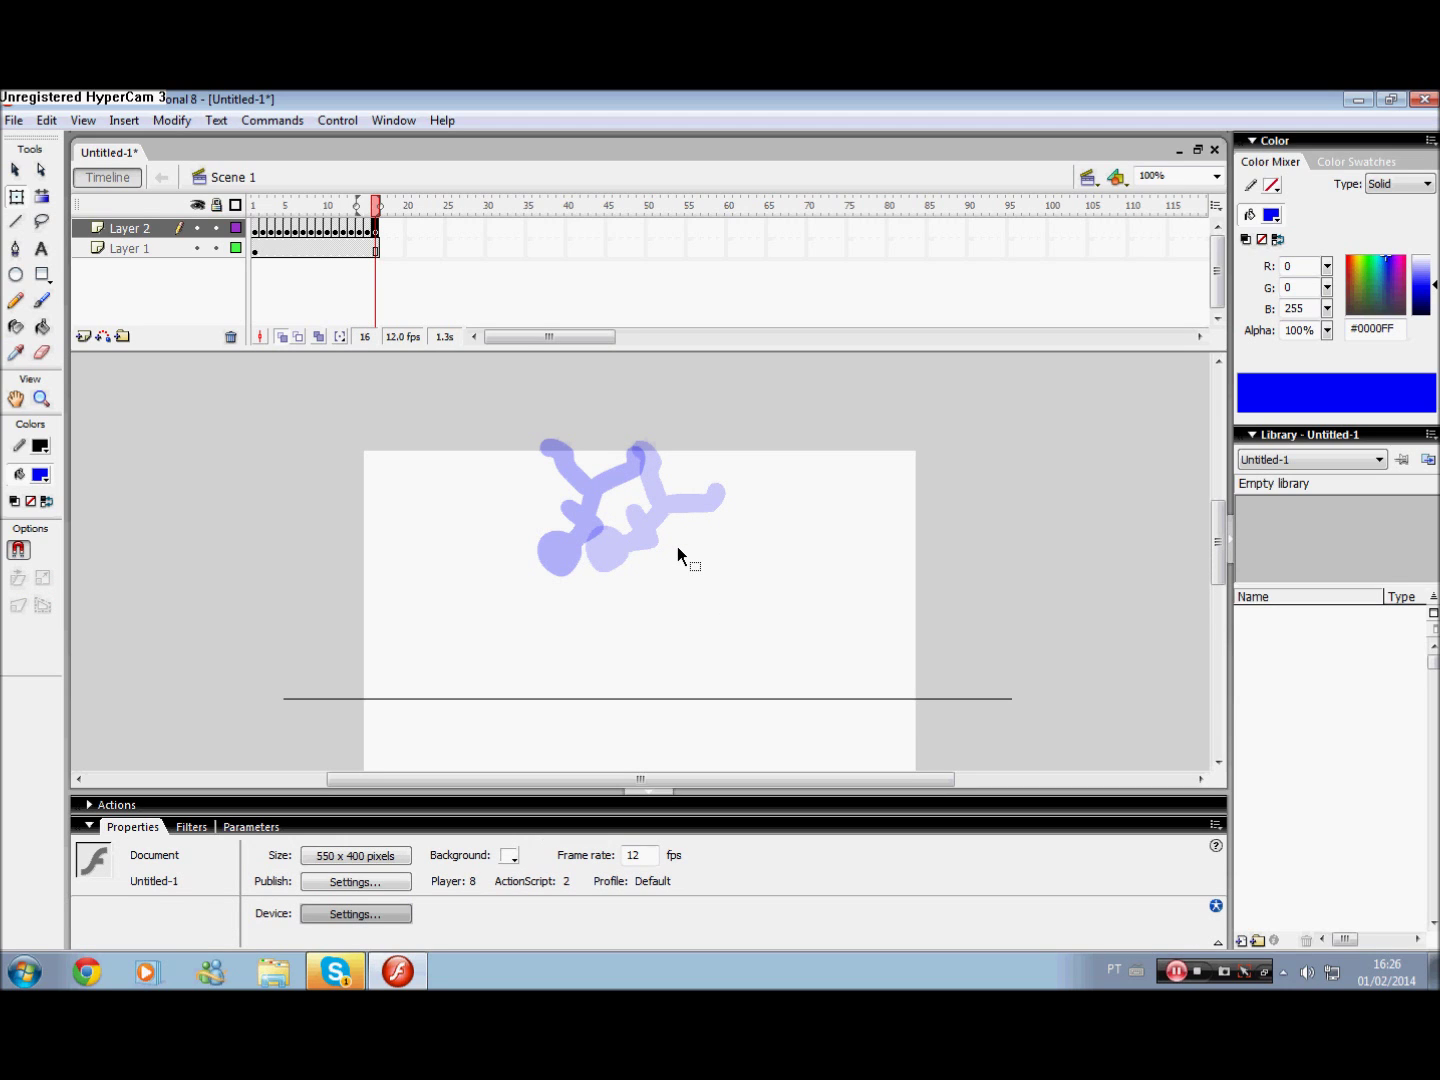
# Paste the figure on frame 16, nudge it left and rotate it for the next flip pose.
pyautogui.hotkey('ctrl', 'v')
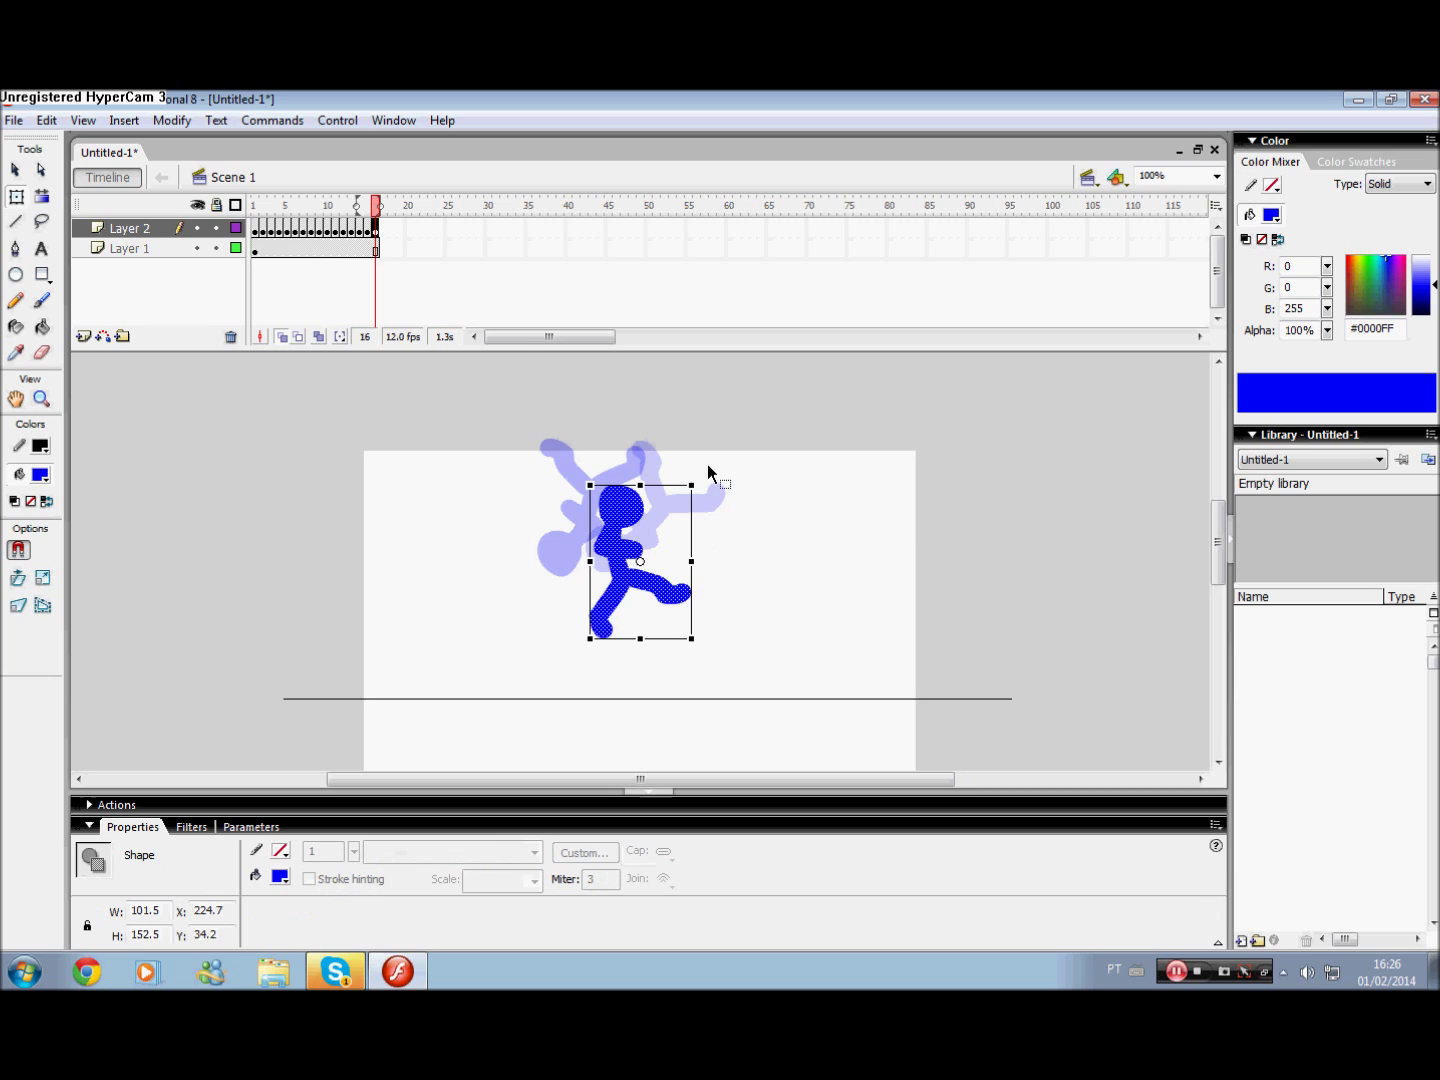
pyautogui.moveTo(704, 471); pyautogui.dragTo(617, 627)
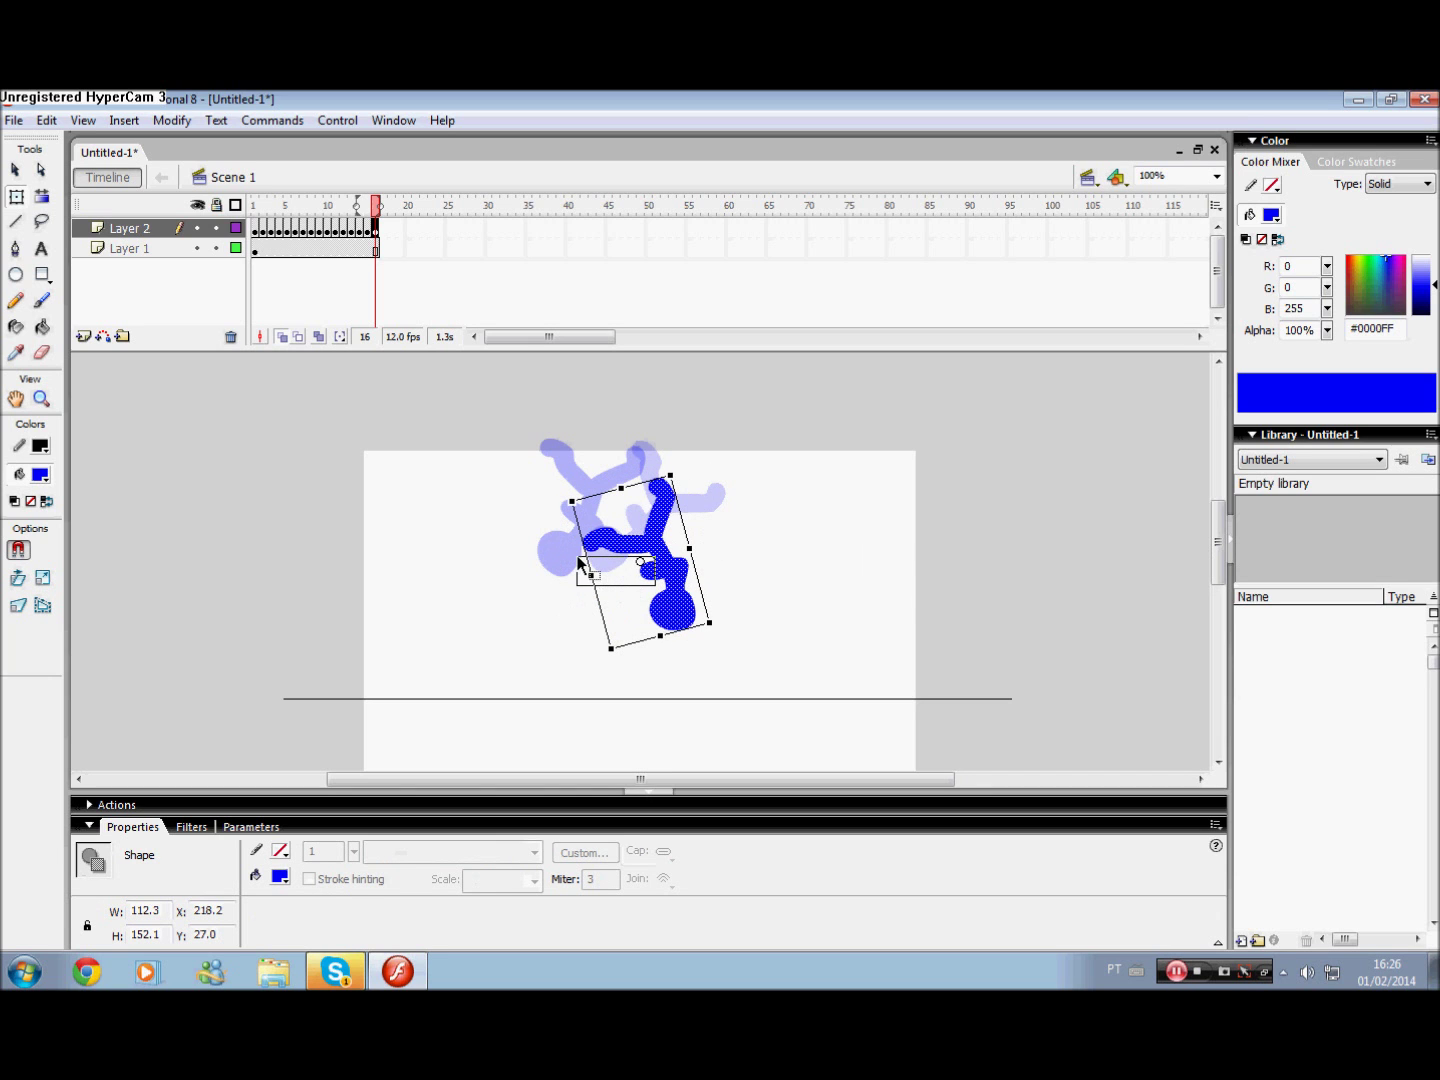
pyautogui.hotkey('ctrl', 'z')
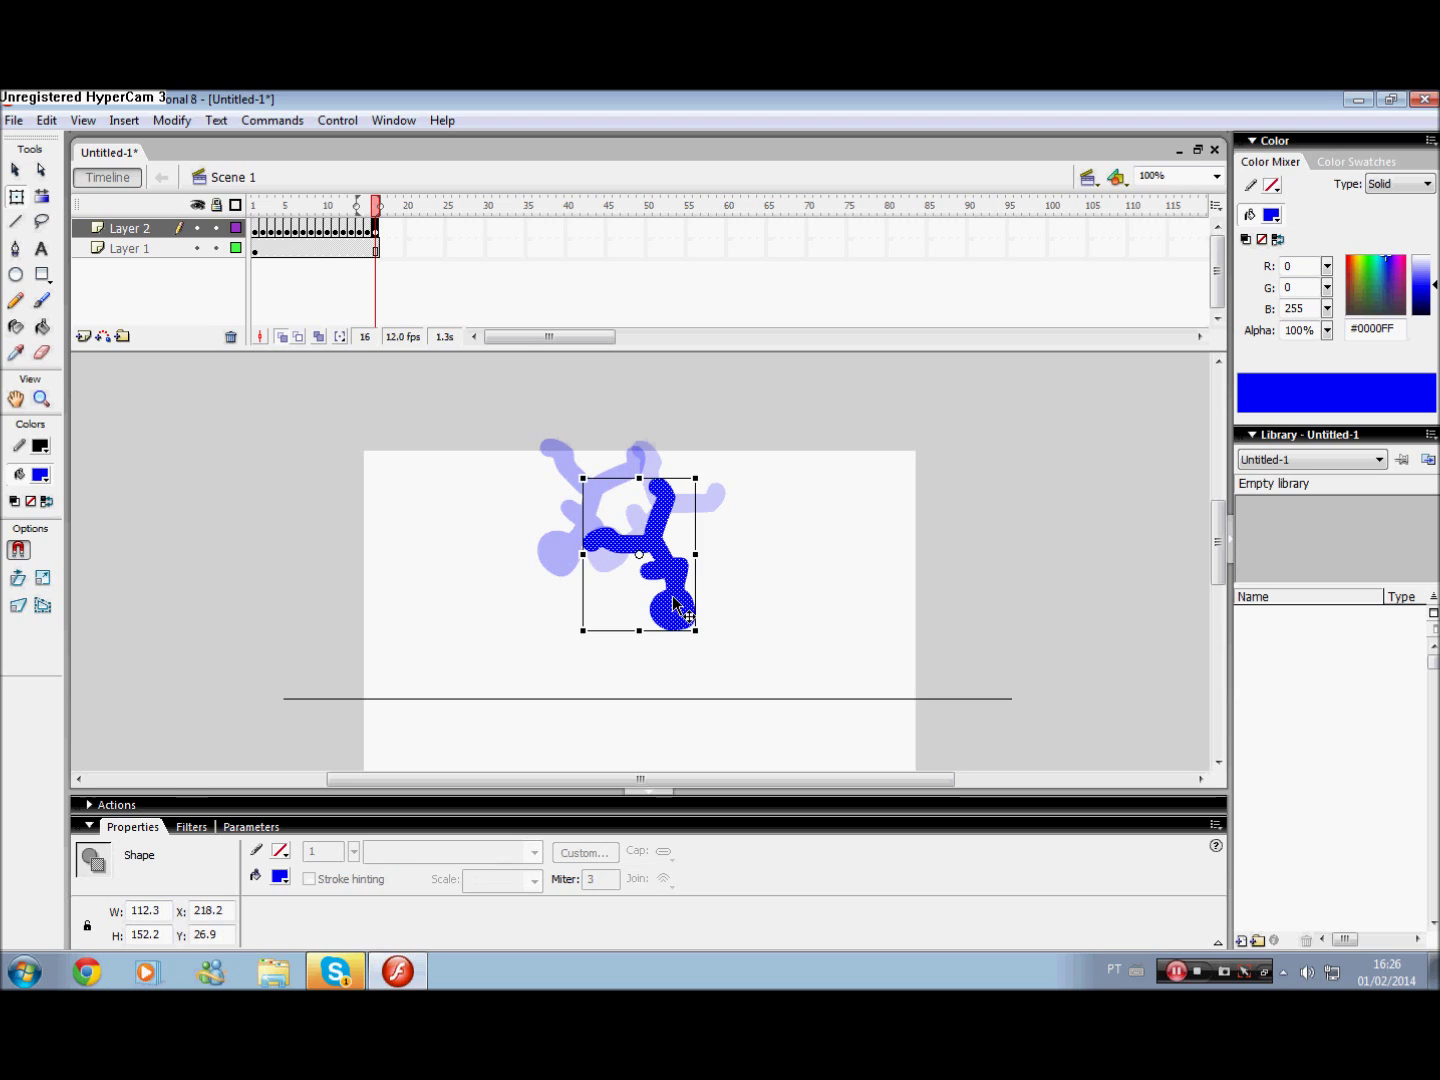
pyautogui.moveTo(593, 571); pyautogui.dragTo(574, 578)
pyautogui.moveTo(576, 431); pyautogui.dragTo(442, 447)
# Add keyframe 17, preview, then rotate the figure and move it left.
pyautogui.press('F7')
pyautogui.press('Return')
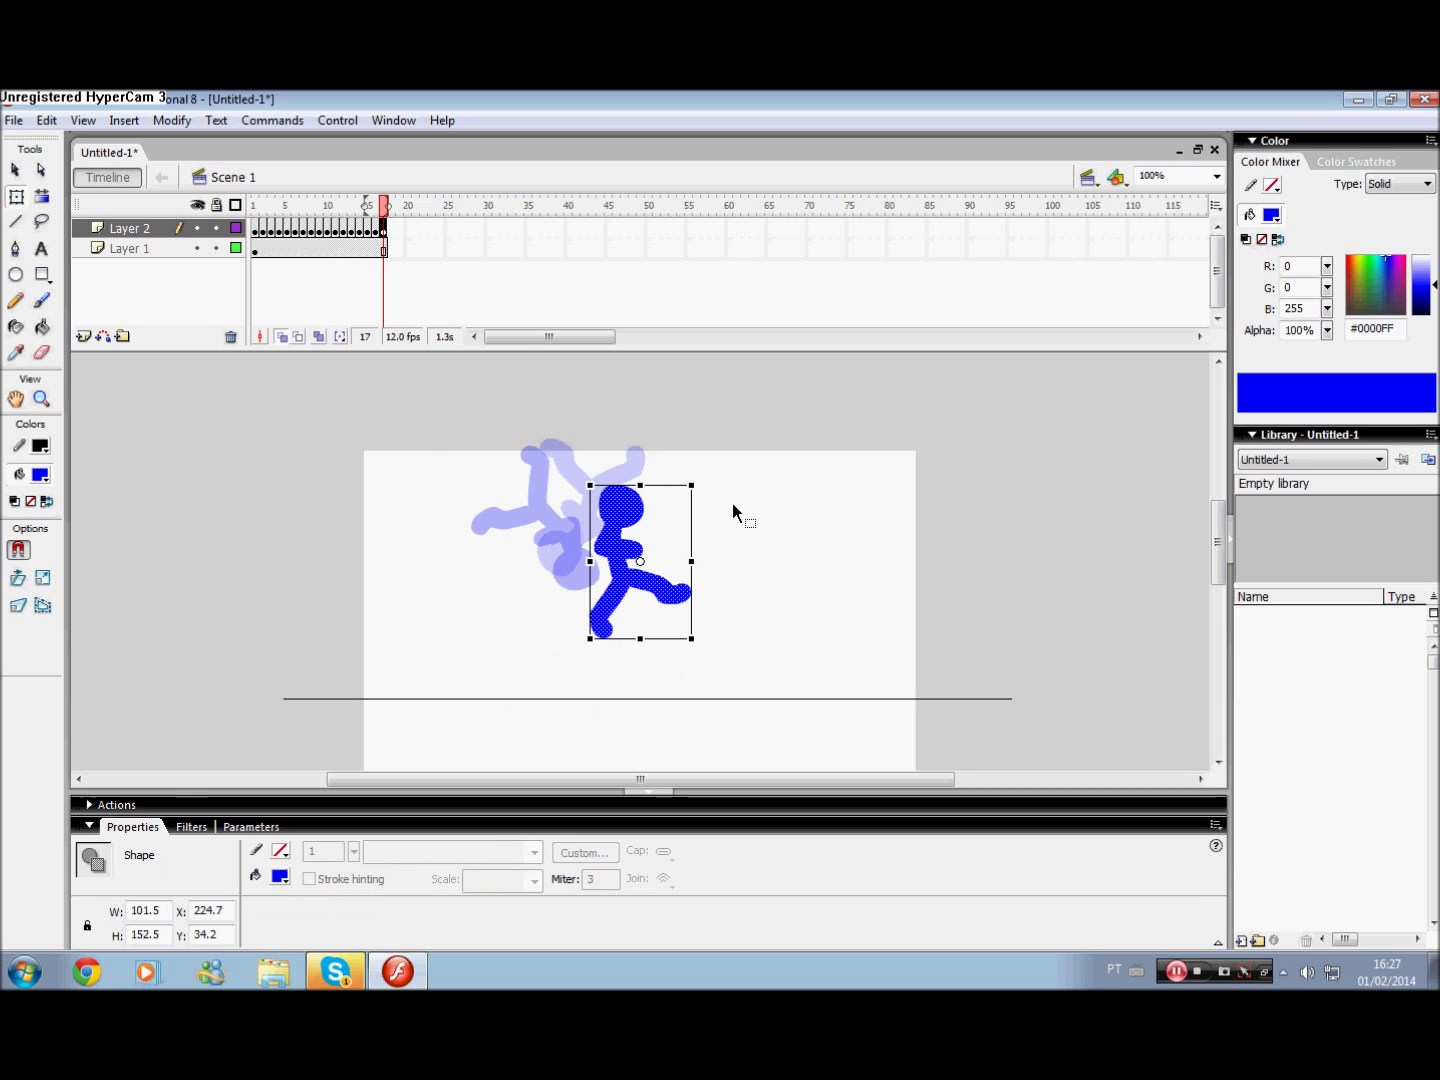
pyautogui.moveTo(695, 463)
pyautogui.mouseDown()
pyautogui.moveTo(546, 499)
pyautogui.moveTo(664, 685)
pyautogui.moveTo(685, 675)
pyautogui.mouseUp()
pyautogui.moveTo(648, 553); pyautogui.dragTo(538, 545)
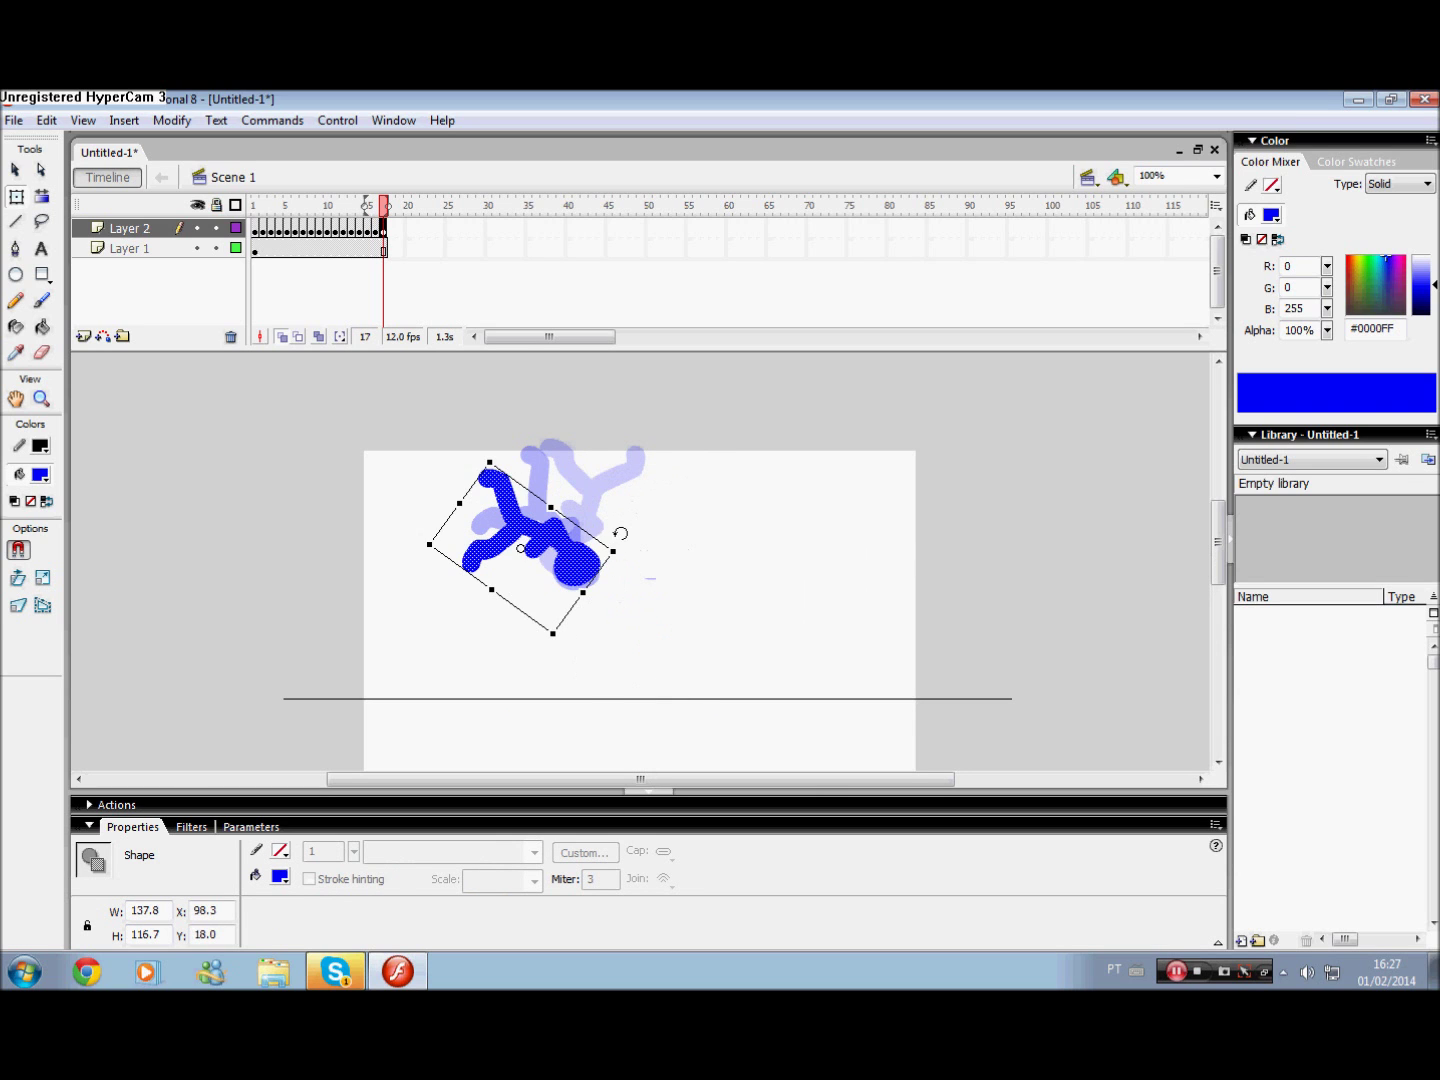
# On new keyframe 18, paste the figure, rotate it and move it down-left.
pyautogui.press('F7')
pyautogui.hotkey('ctrl', 'v')
pyautogui.moveTo(700, 474); pyautogui.dragTo(703, 667)
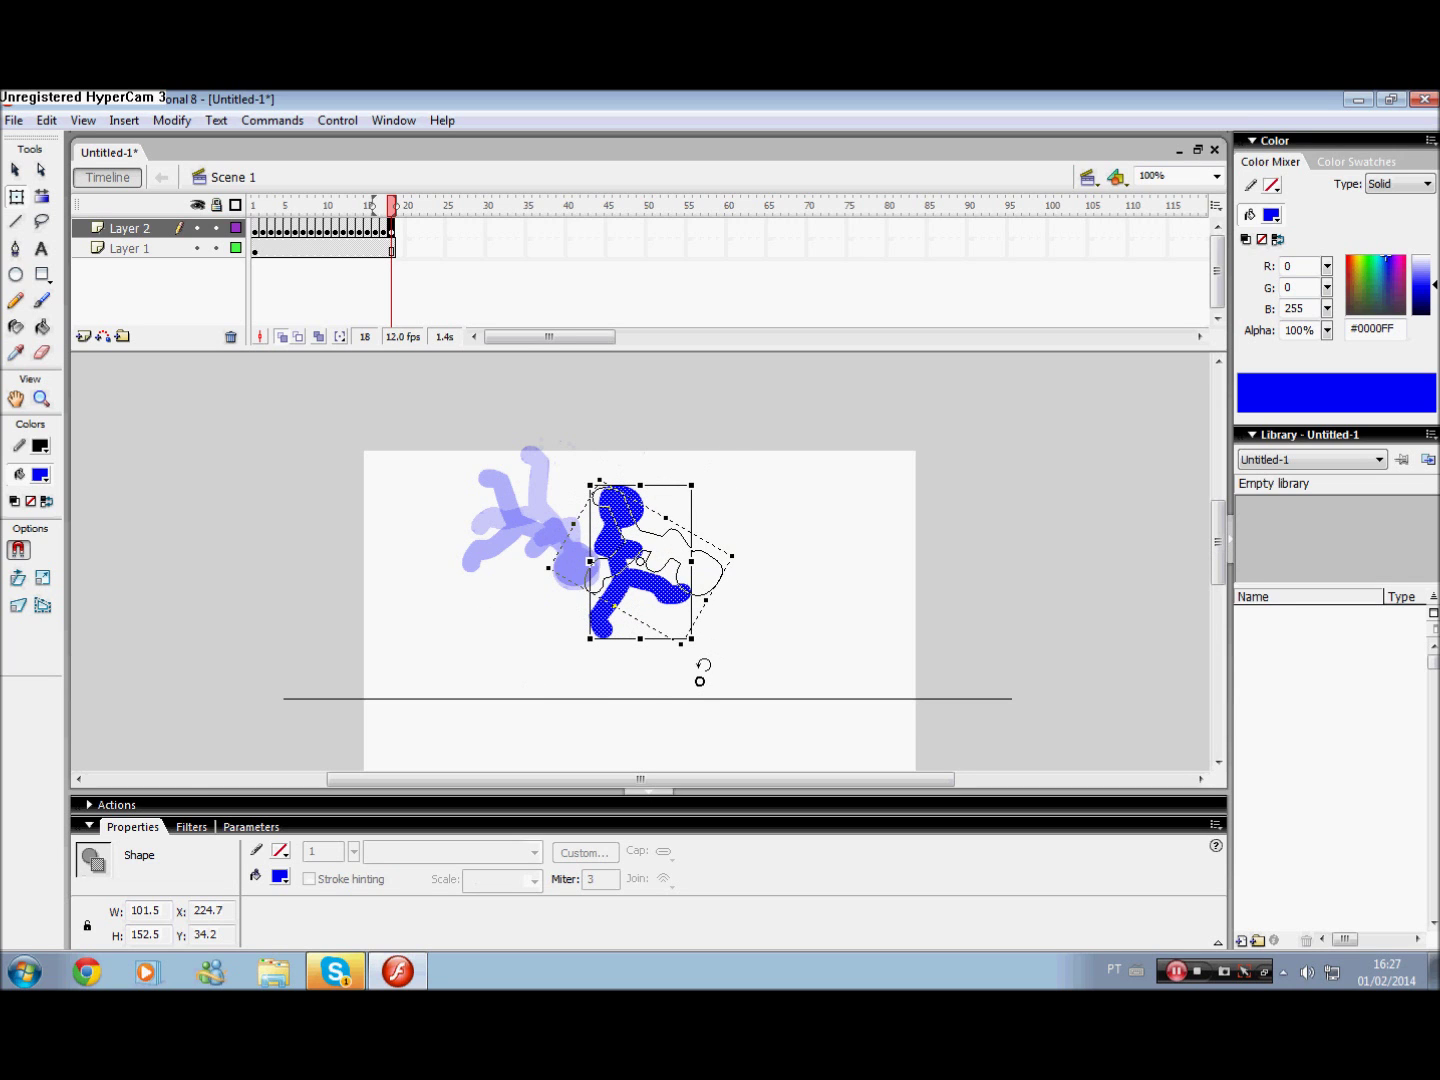
pyautogui.moveTo(700, 669); pyautogui.dragTo(688, 676)
pyautogui.moveTo(661, 558); pyautogui.dragTo(528, 593)
pyautogui.press('F7')
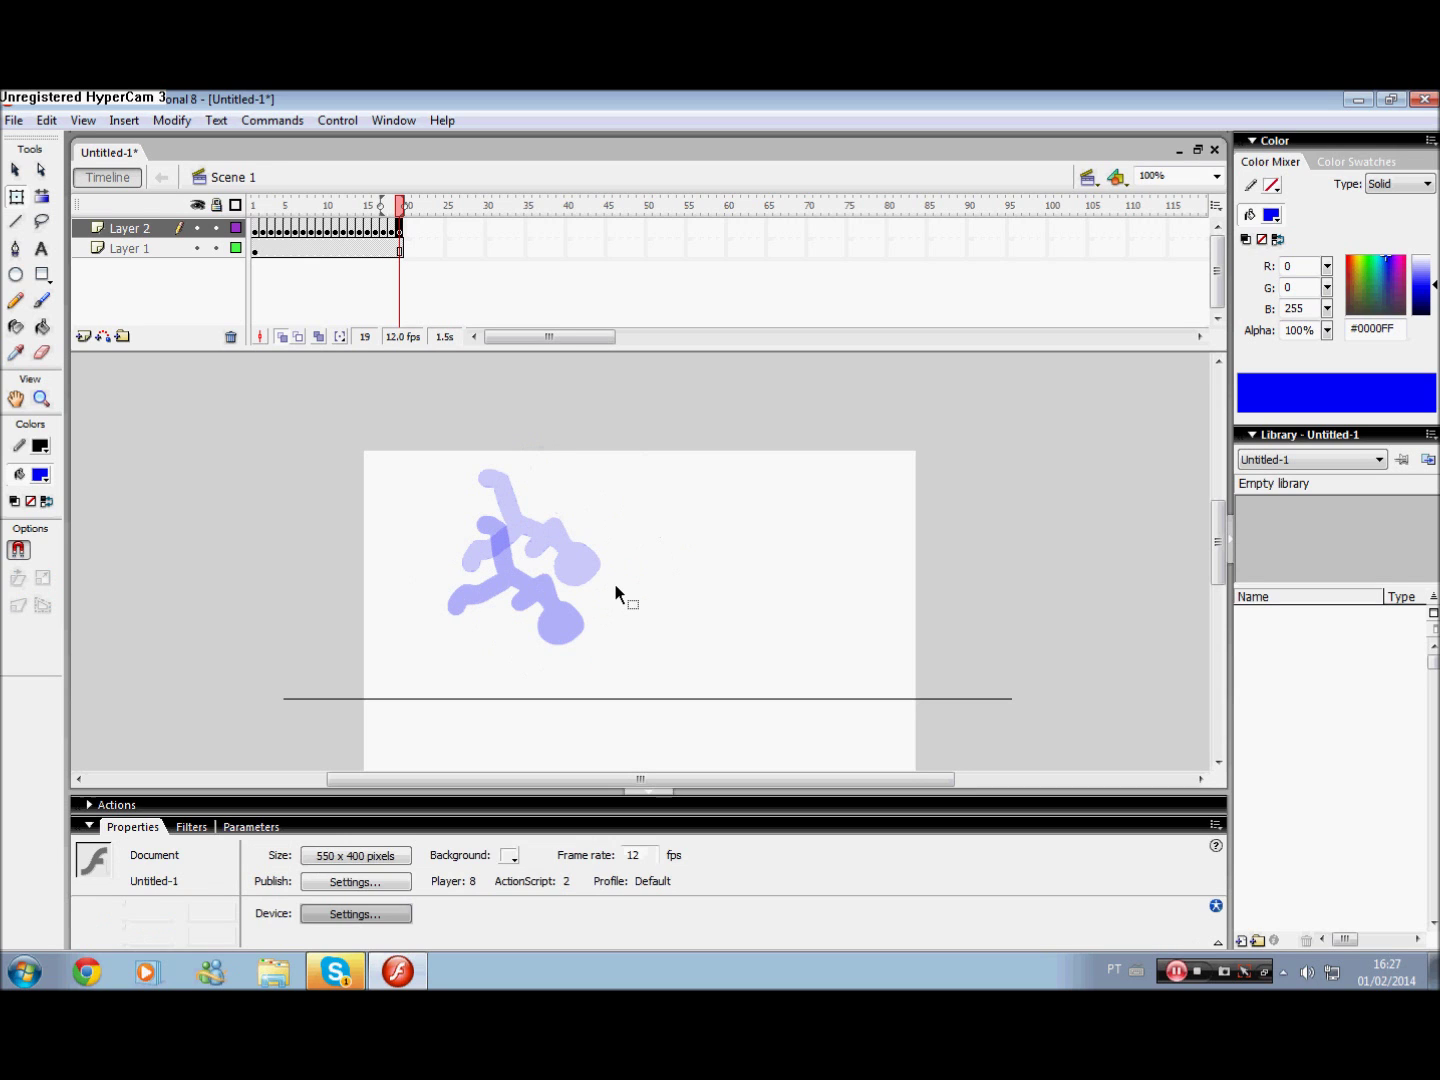
# Paste the figure on frame 19, moved down-left and tilted forward onto the onion-skin poses.
pyautogui.hotkey('ctrl', 'v')
pyautogui.moveTo(649, 588); pyautogui.dragTo(519, 609)
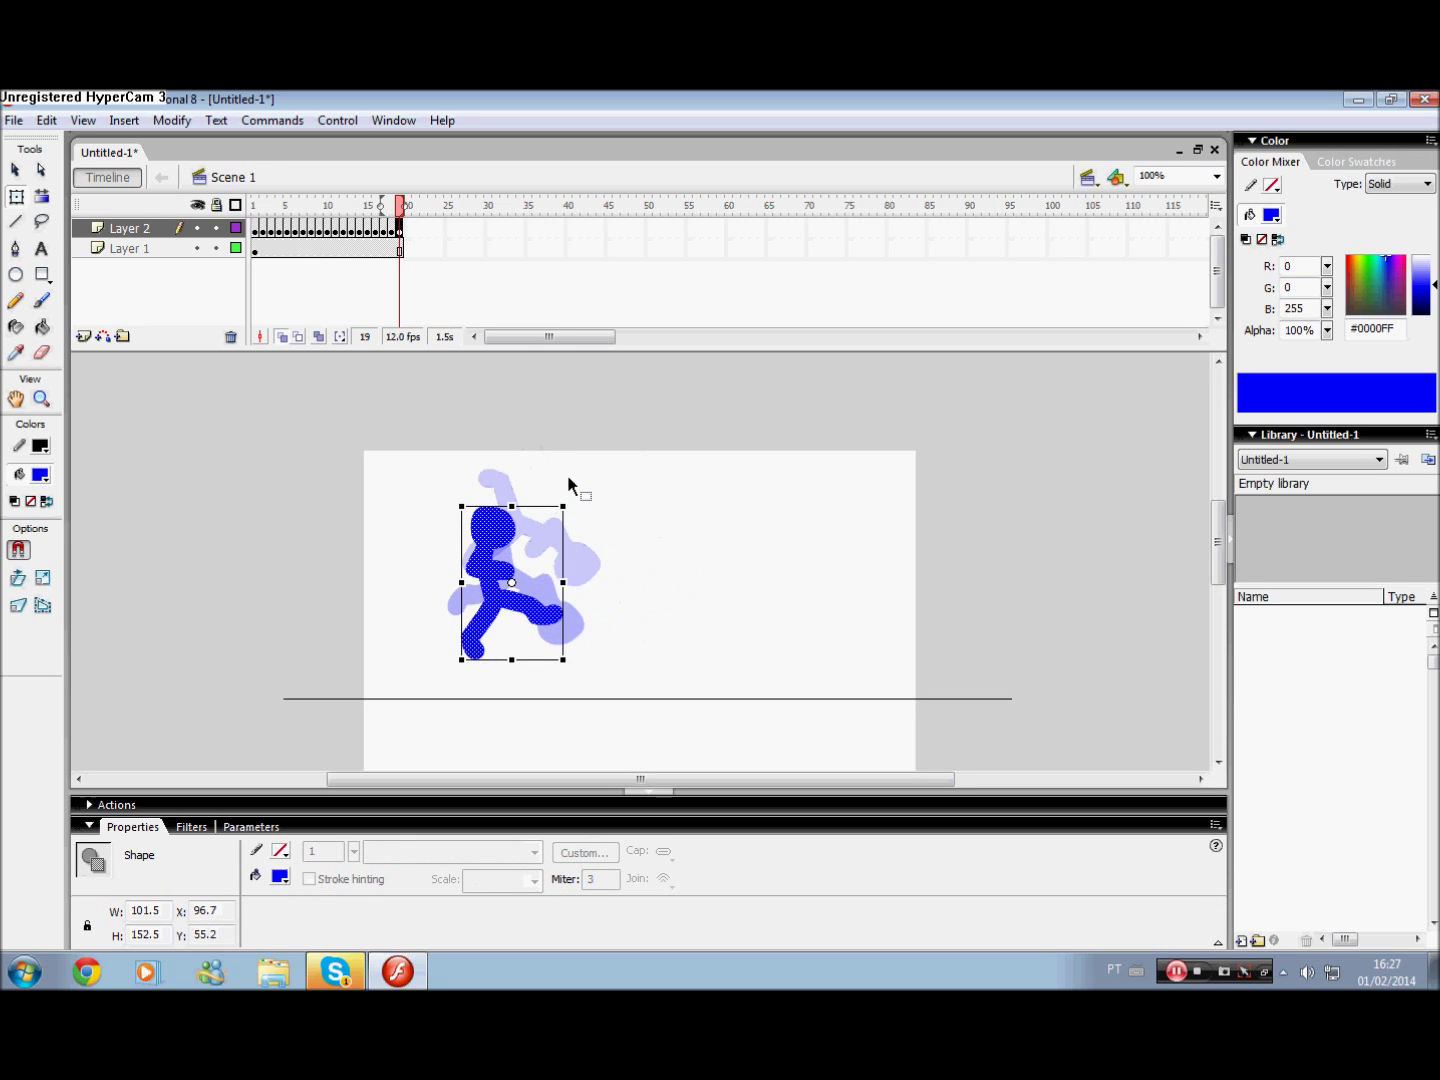
pyautogui.moveTo(568, 499); pyautogui.dragTo(557, 636)
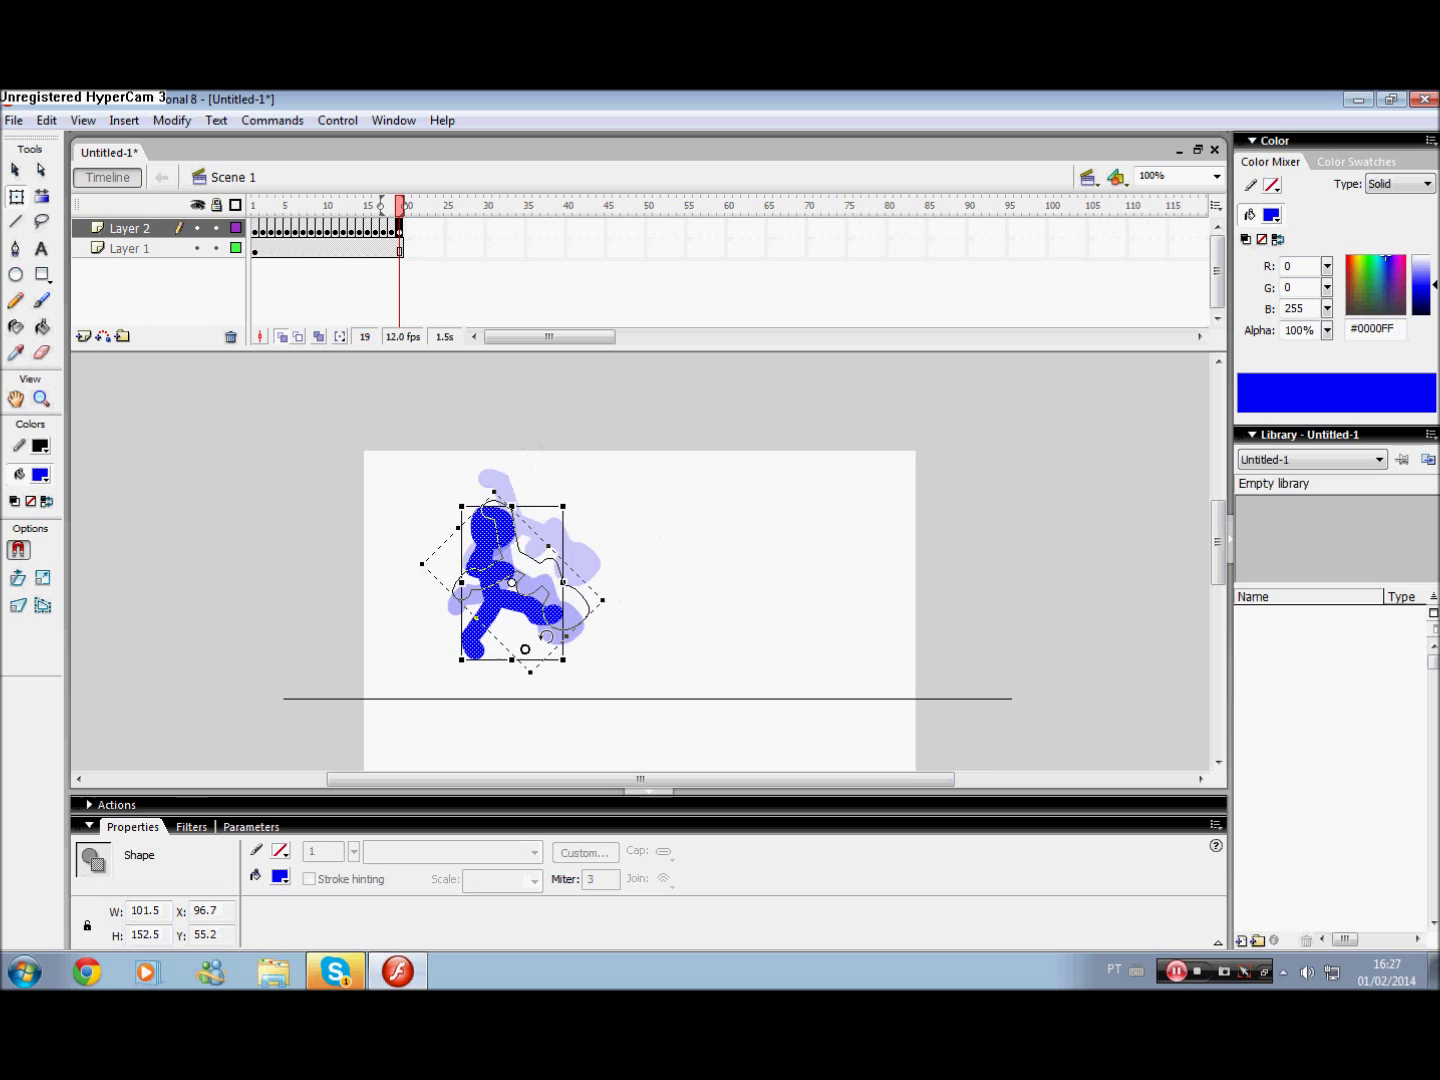
pyautogui.moveTo(557, 636); pyautogui.dragTo(555, 636)
pyautogui.moveTo(505, 583); pyautogui.dragTo(505, 626)
pyautogui.moveTo(622, 612); pyautogui.dragTo(615, 576)
# On new keyframe 20, paste the figure over the faded poses and rotate it.
pyautogui.press('F7')
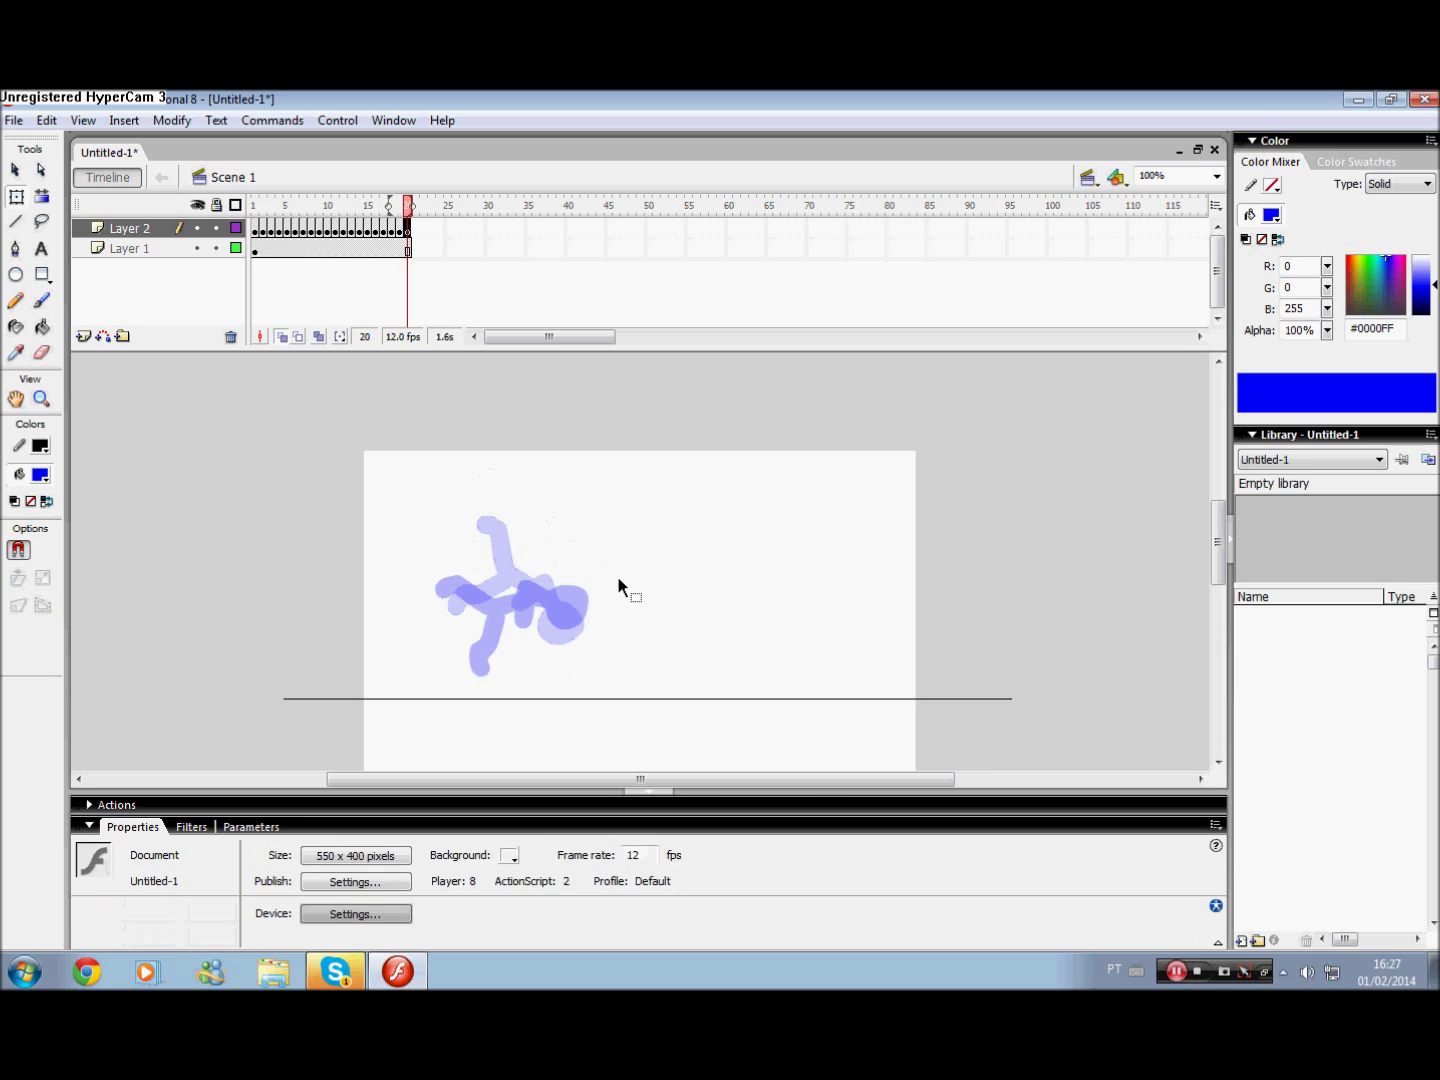
pyautogui.hotkey('ctrl', 'v')
pyautogui.moveTo(640, 590); pyautogui.dragTo(506, 641)
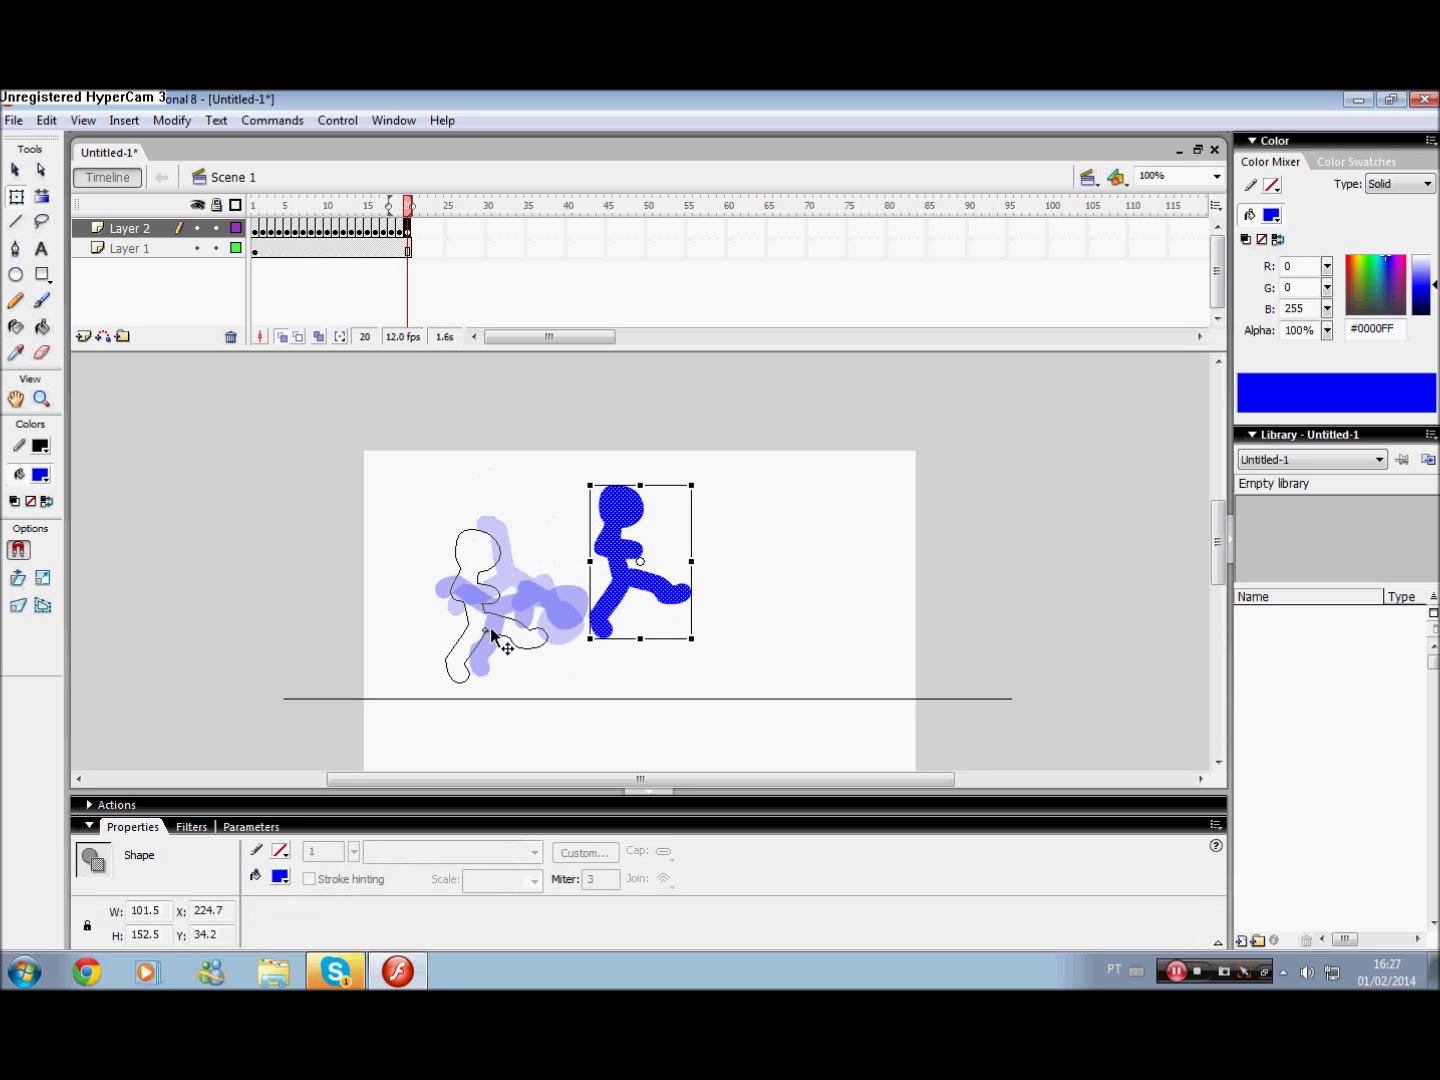
pyautogui.moveTo(570, 519)
pyautogui.mouseDown()
pyautogui.moveTo(643, 592)
pyautogui.moveTo(636, 524)
pyautogui.mouseUp()
# On new keyframe 21, paste the figure back upright beside the faded poses.
pyautogui.press('F7')
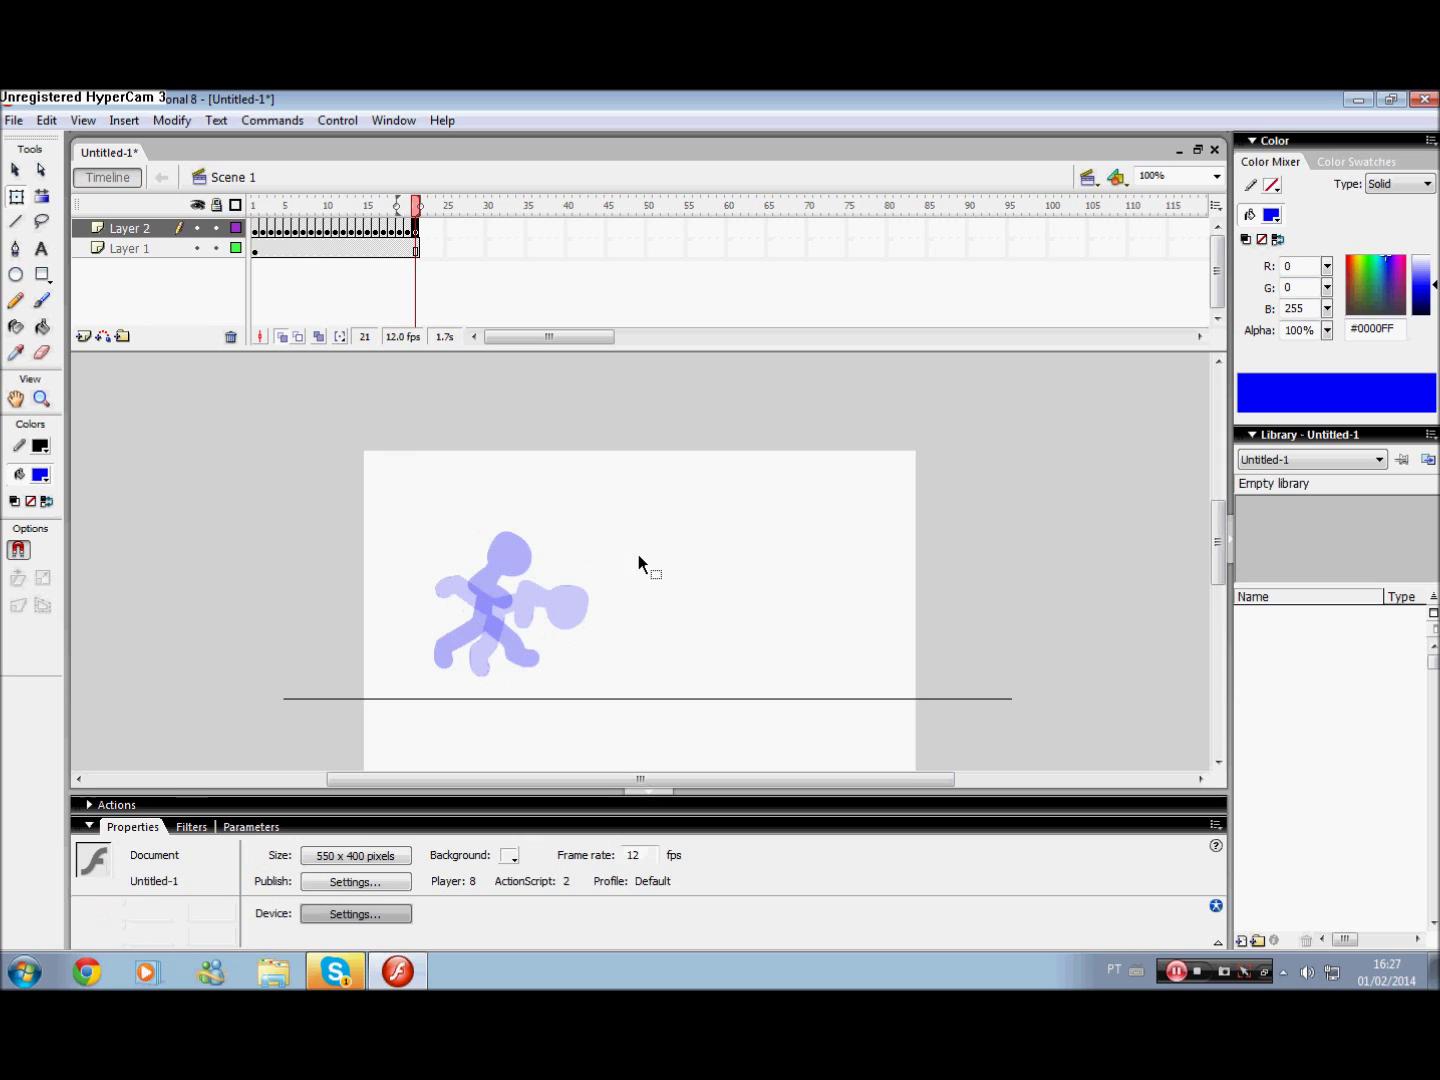
pyautogui.hotkey('ctrl', 'v')
pyautogui.moveTo(650, 619); pyautogui.dragTo(508, 648)
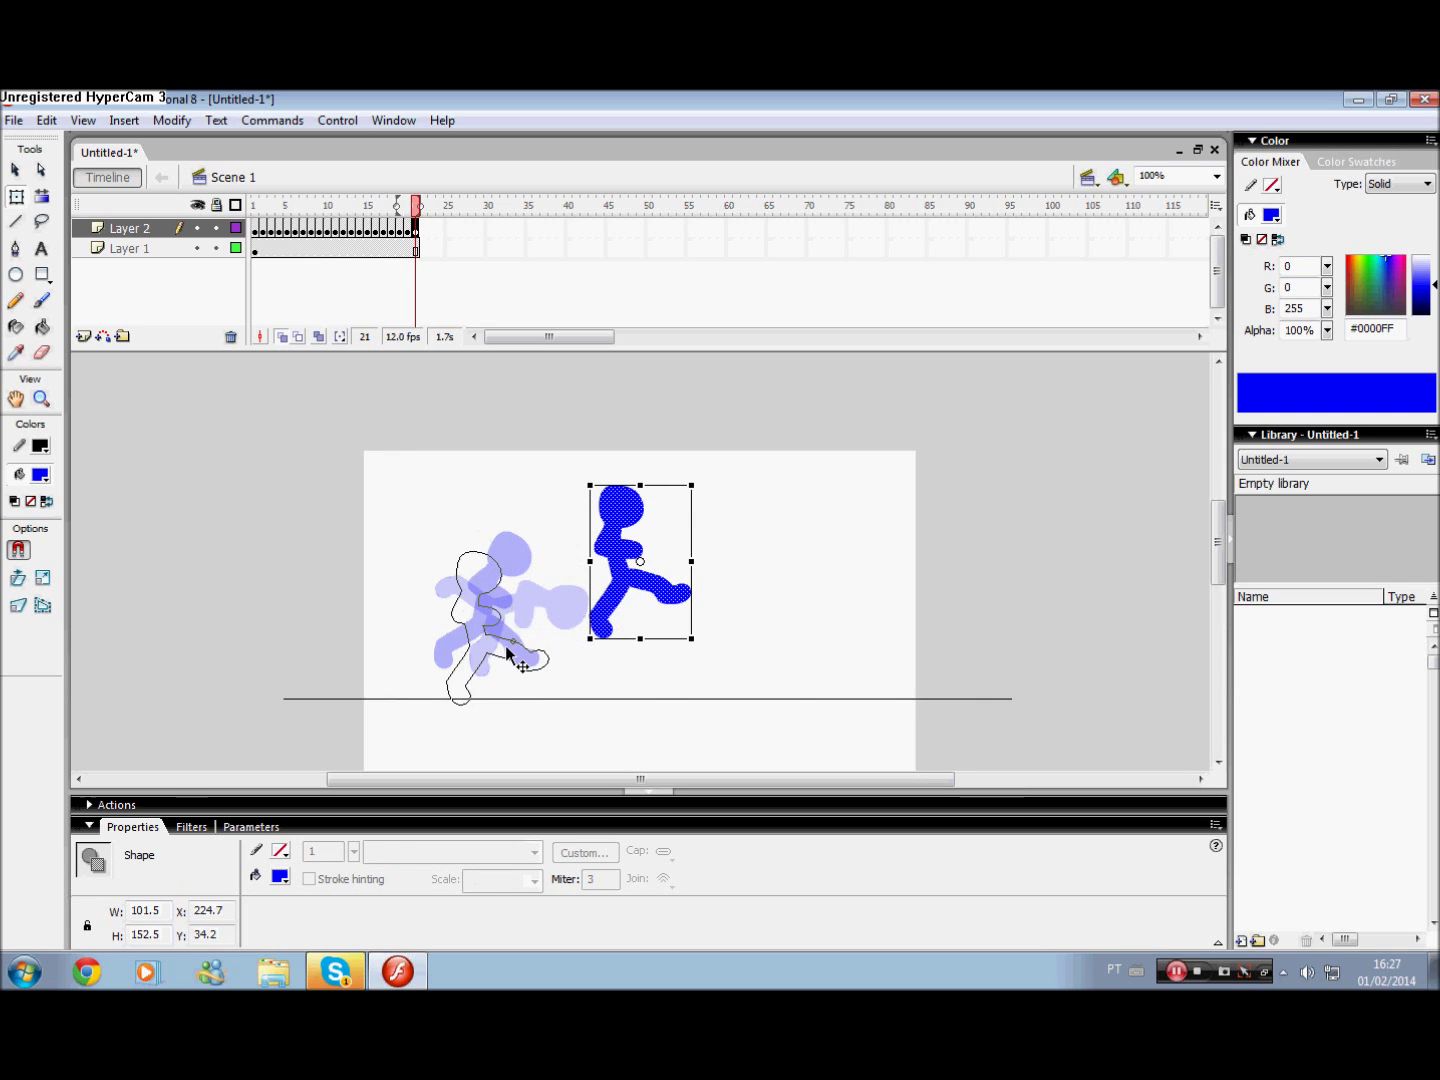
pyautogui.moveTo(508, 648); pyautogui.dragTo(510, 648)
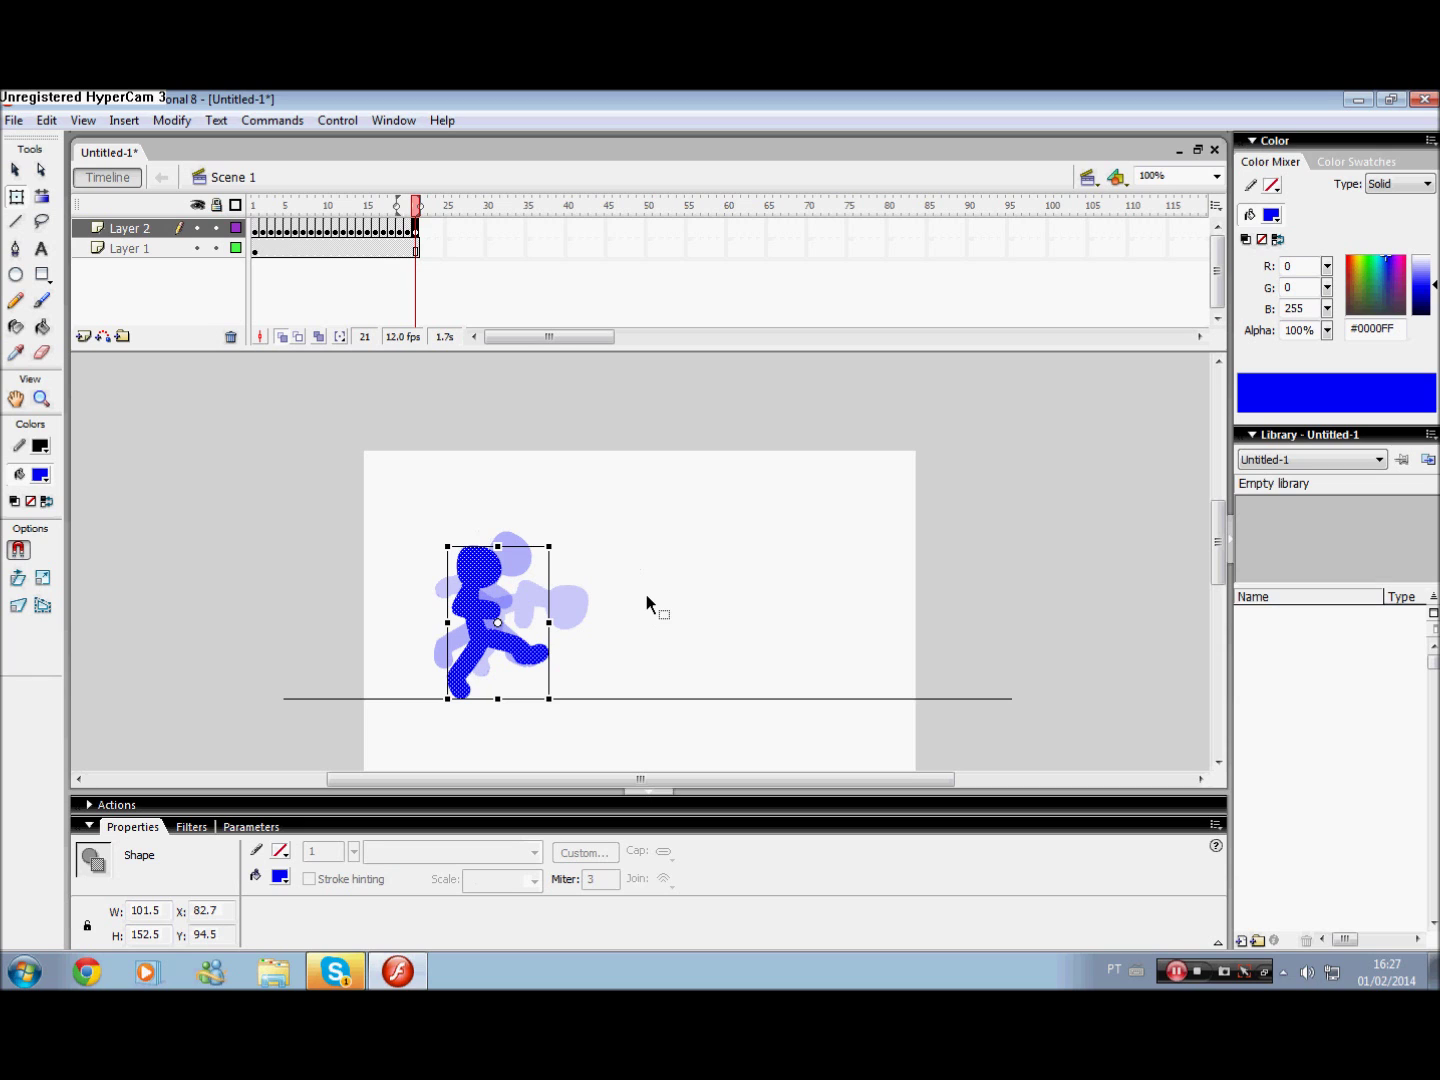
pyautogui.press('F7')
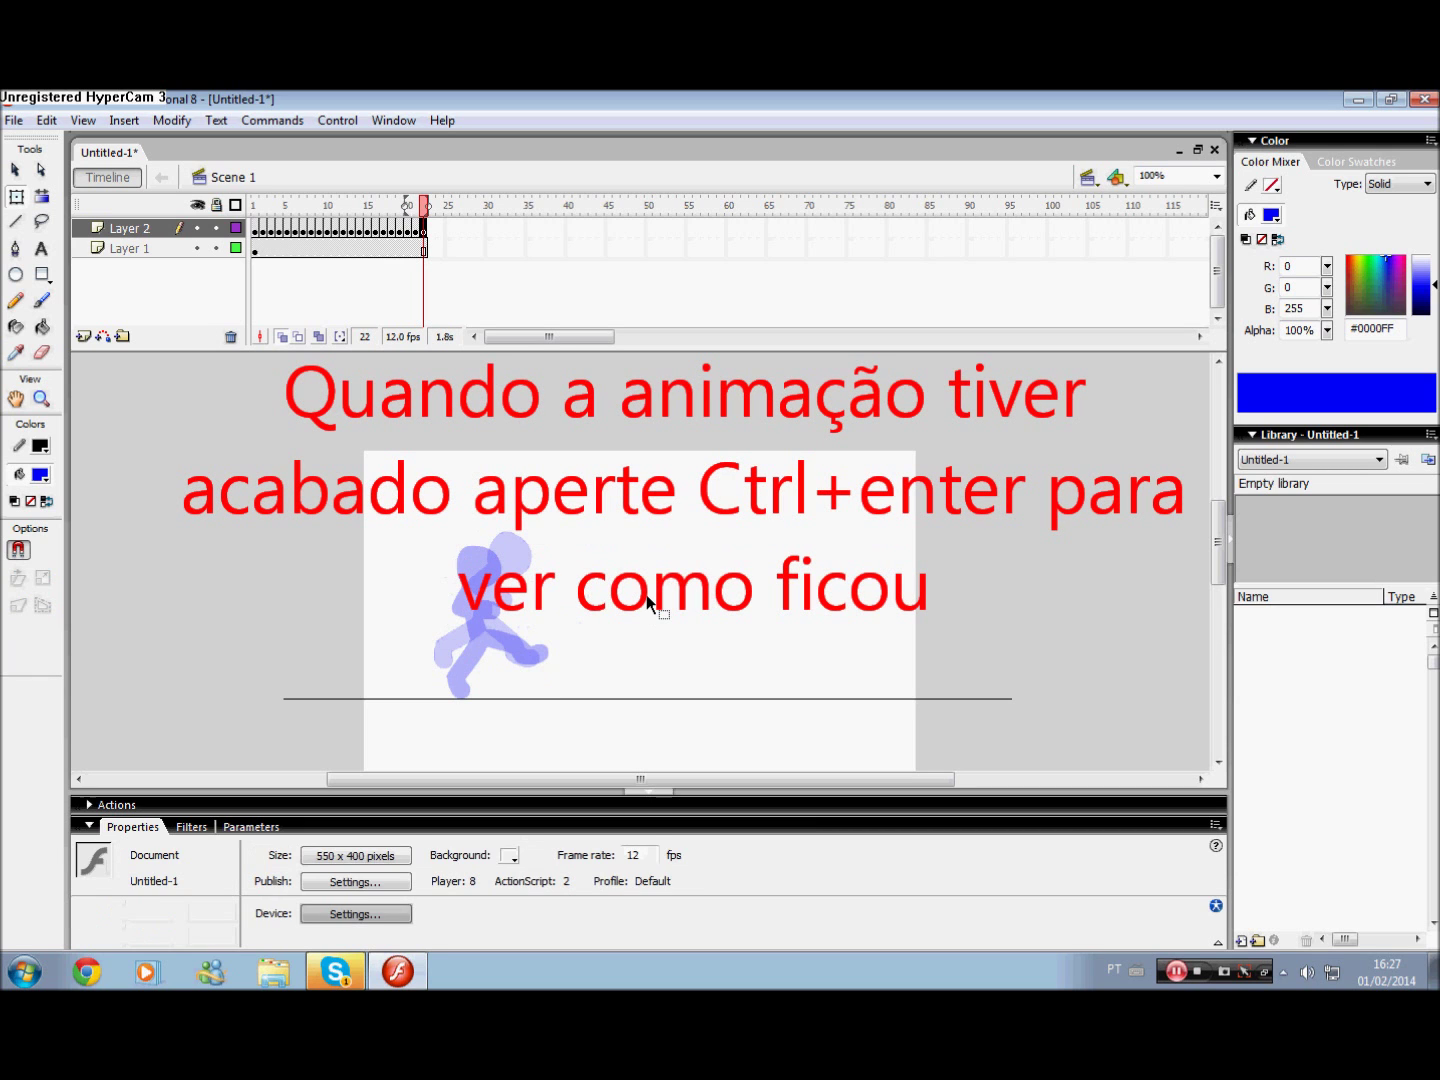
# Paste the figure on frame 22 and rest it on the ground line.
pyautogui.hotkey('ctrl', 'v')
pyautogui.moveTo(652, 607); pyautogui.dragTo(493, 653)
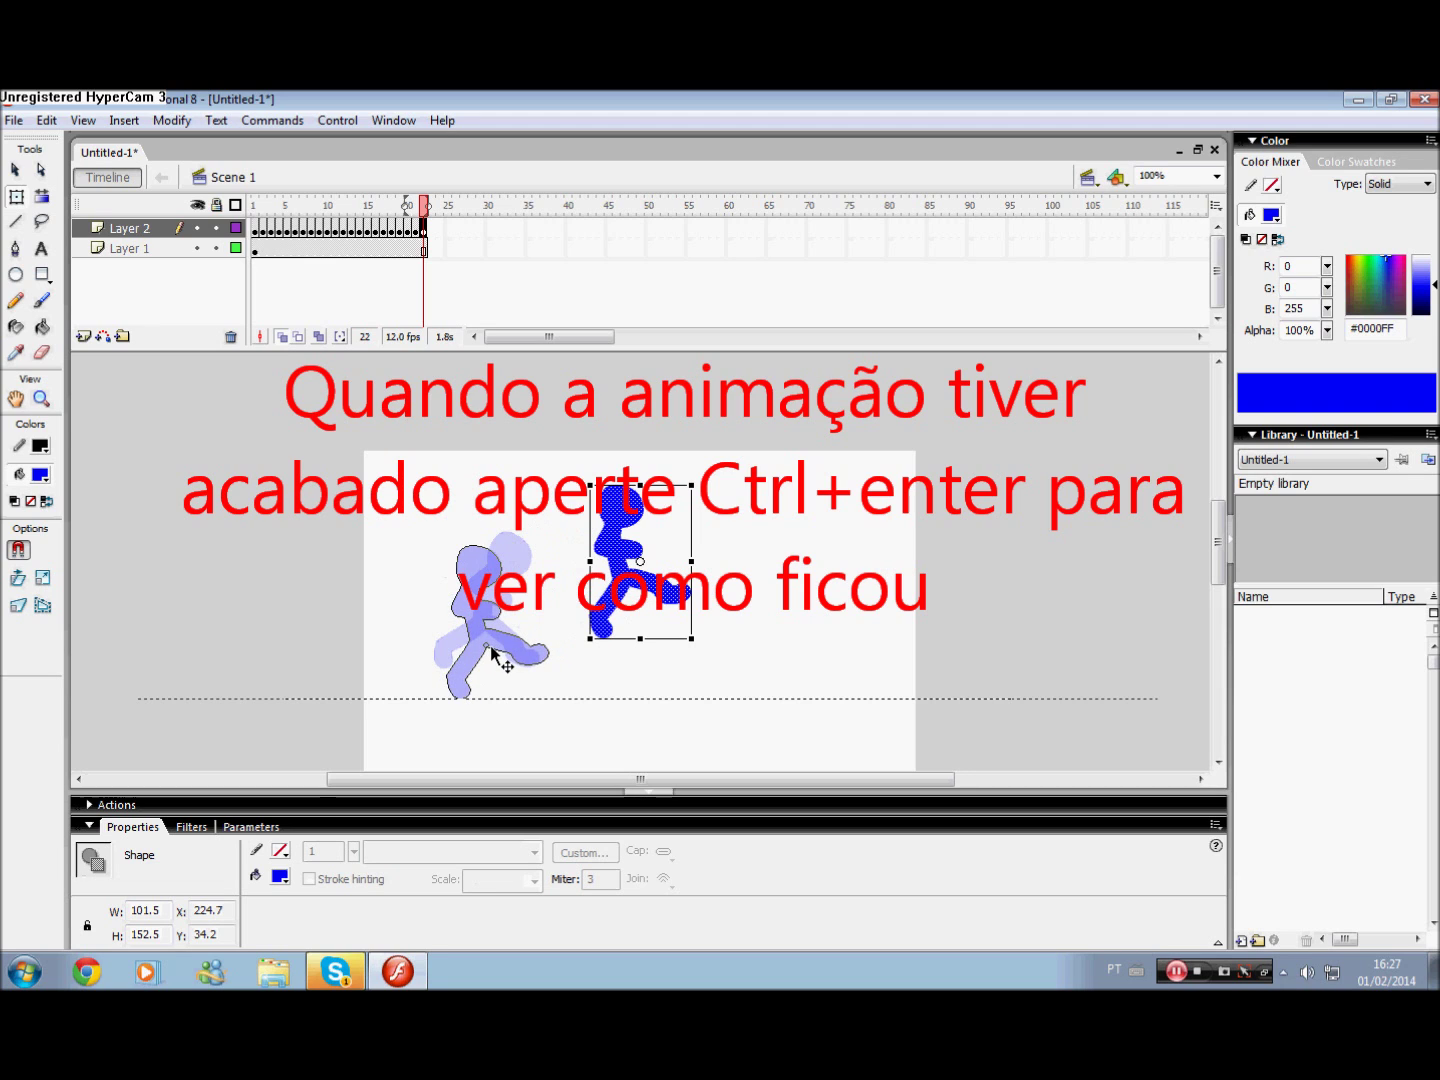
pyautogui.moveTo(493, 652); pyautogui.dragTo(505, 665)
pyautogui.click(43, 356)
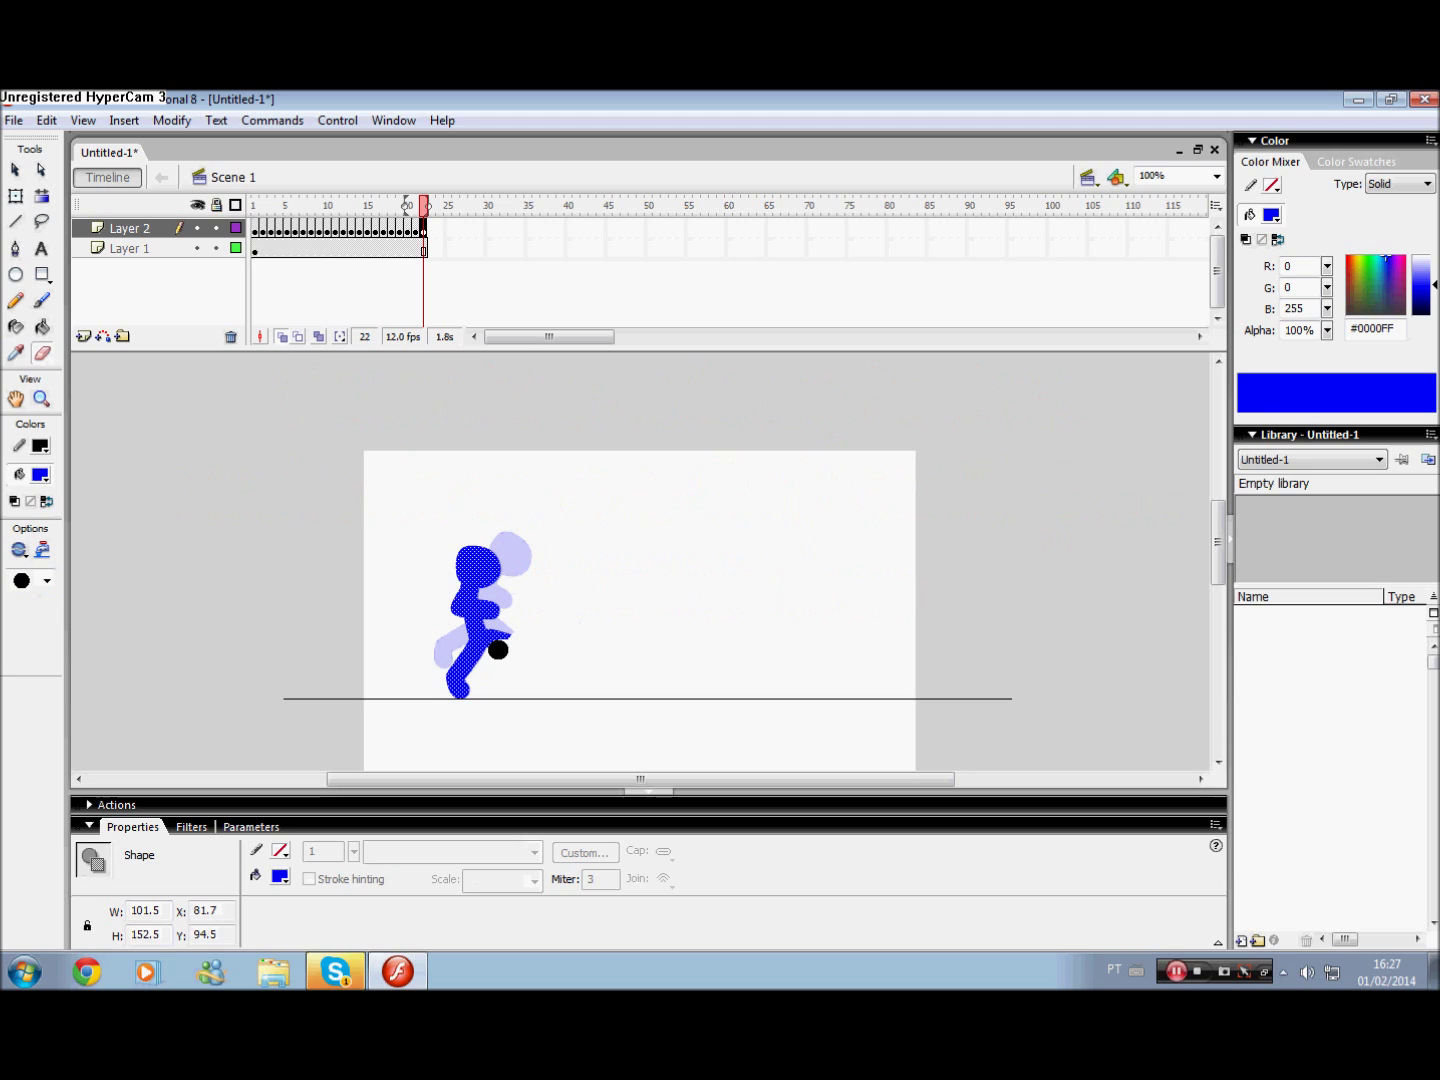
pyautogui.click(510, 631)
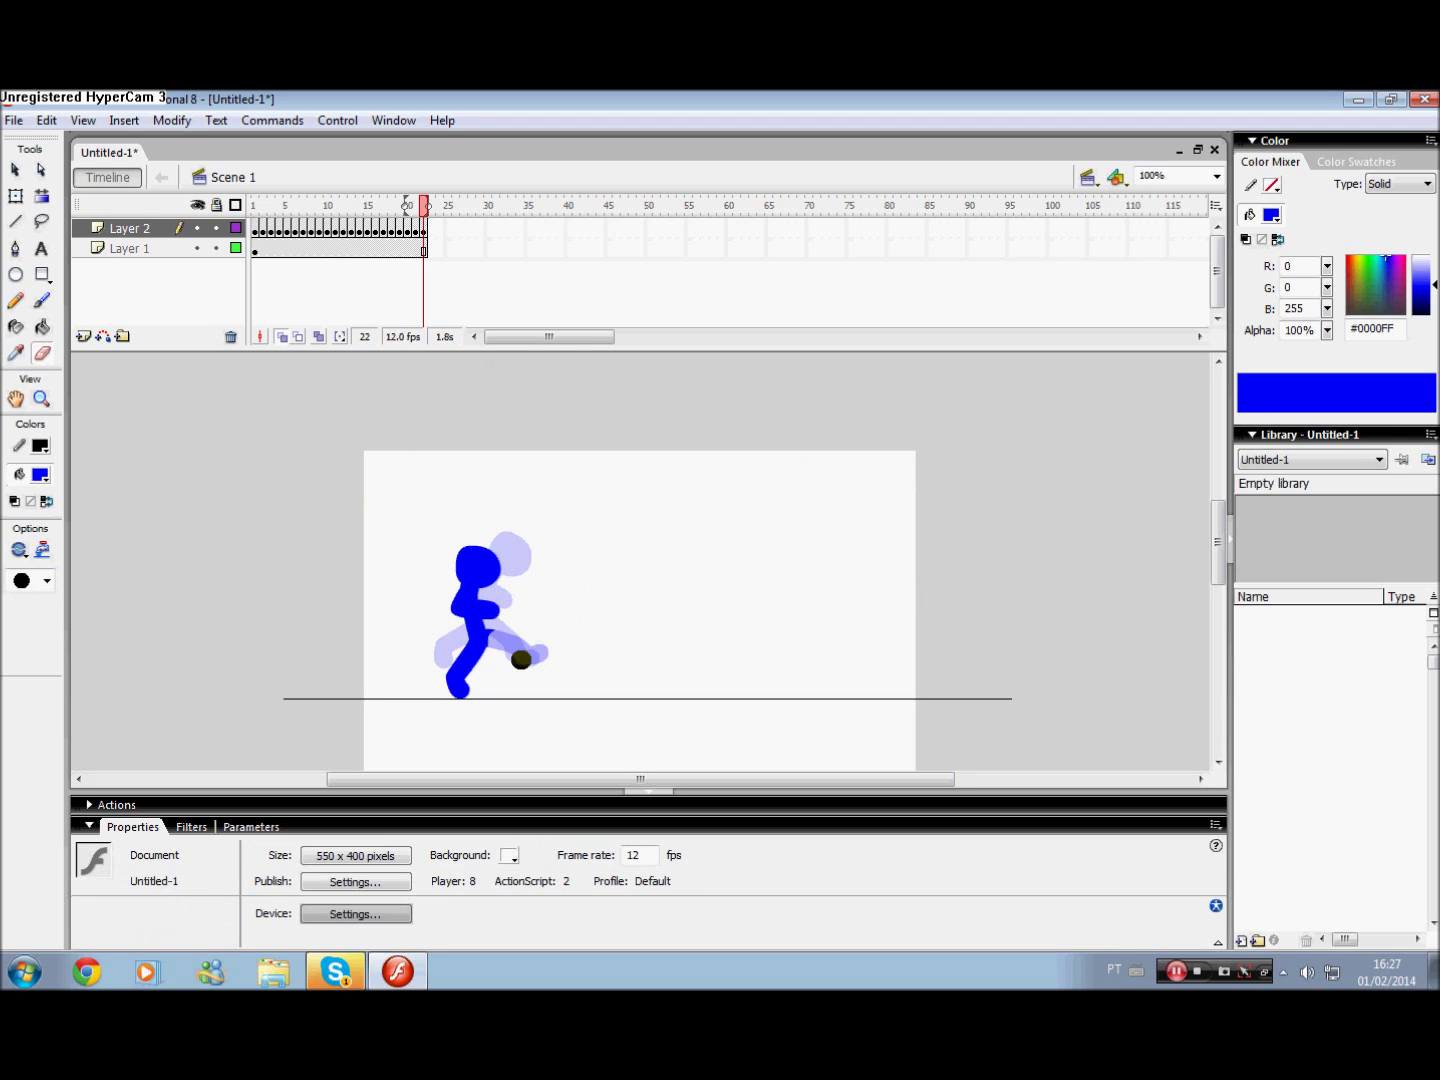
# Erase the figure's lower leg and brush a new leg down from the body.
pyautogui.click(43, 301)
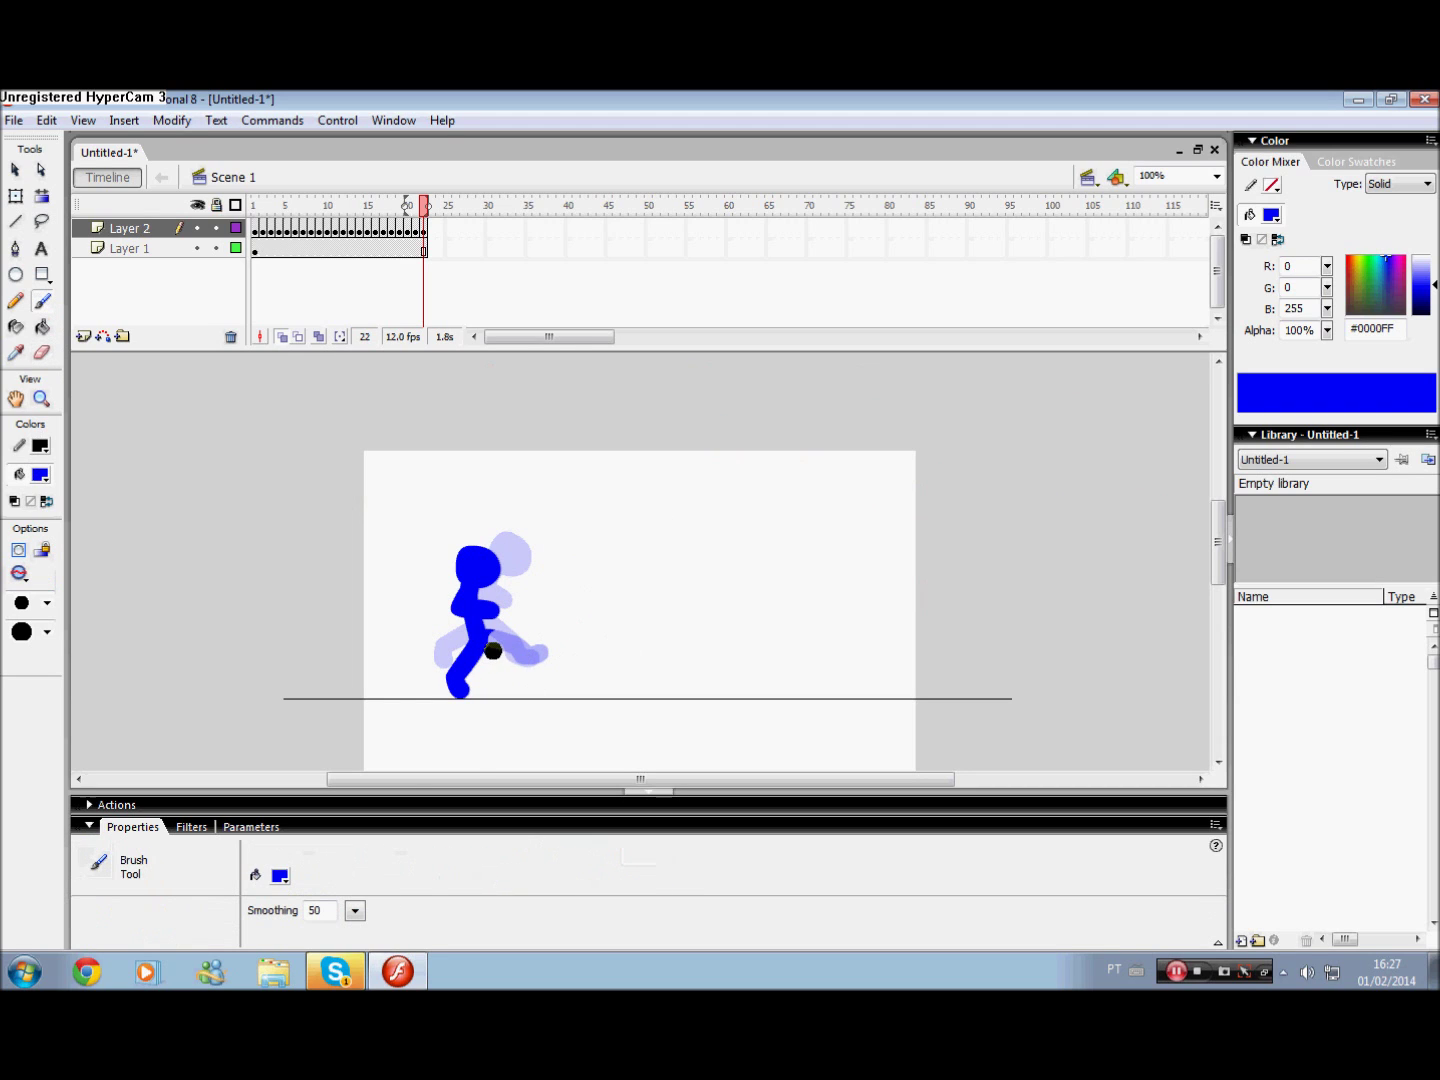
pyautogui.moveTo(491, 636); pyautogui.dragTo(509, 669)
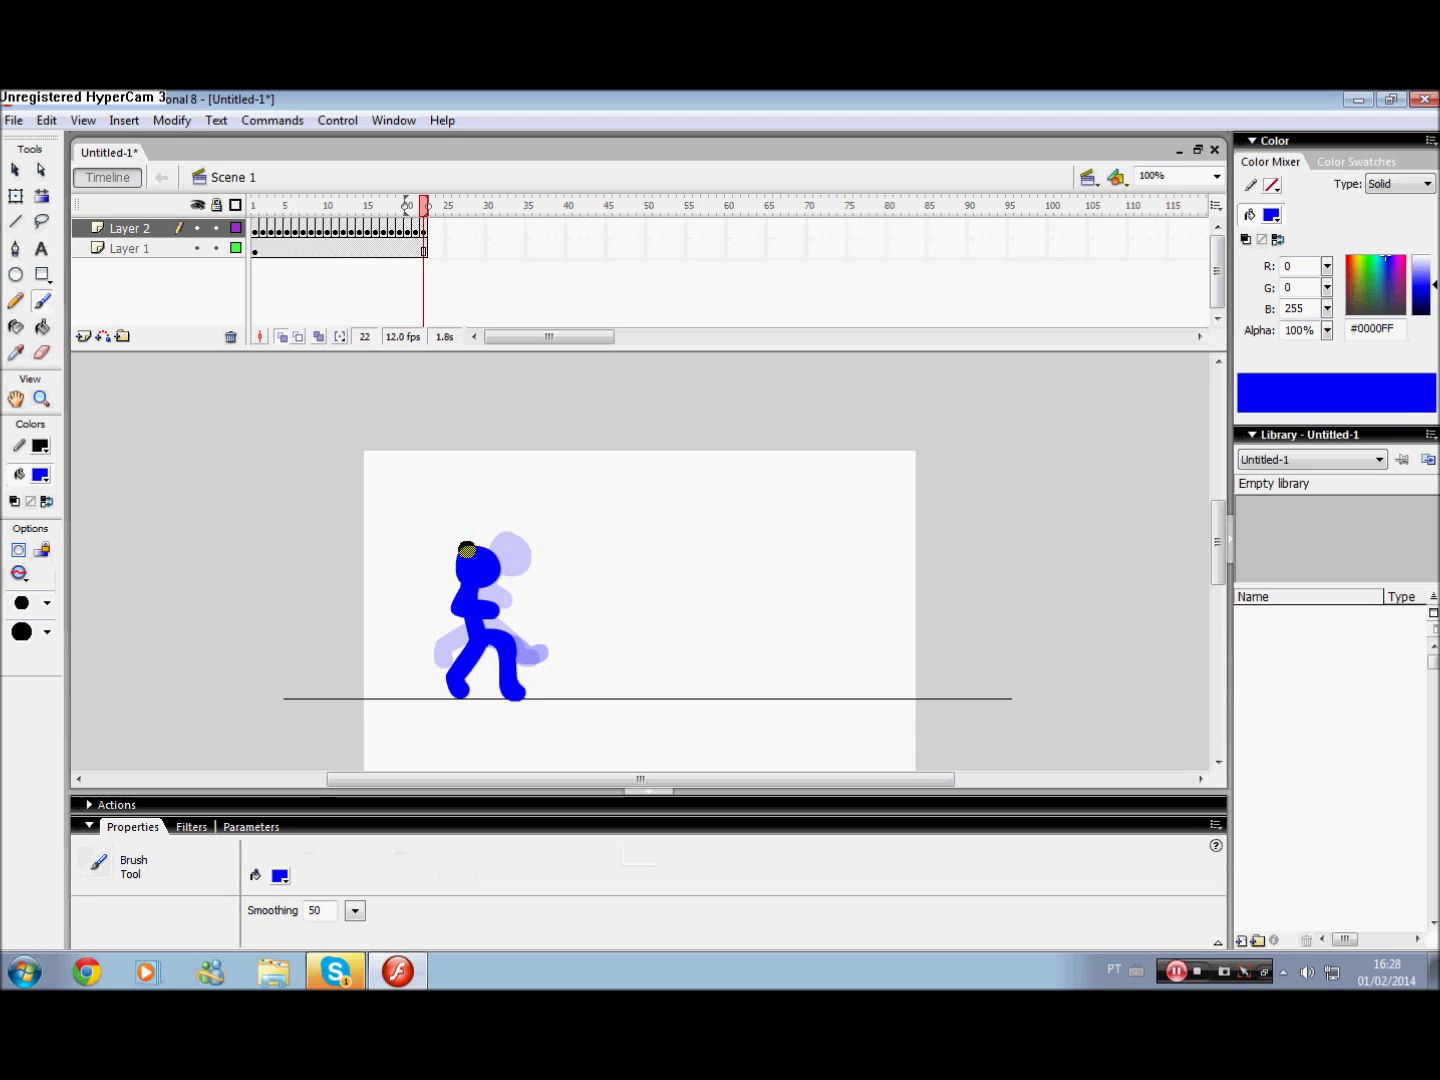
pyautogui.hotkey('ctrl', 'z')
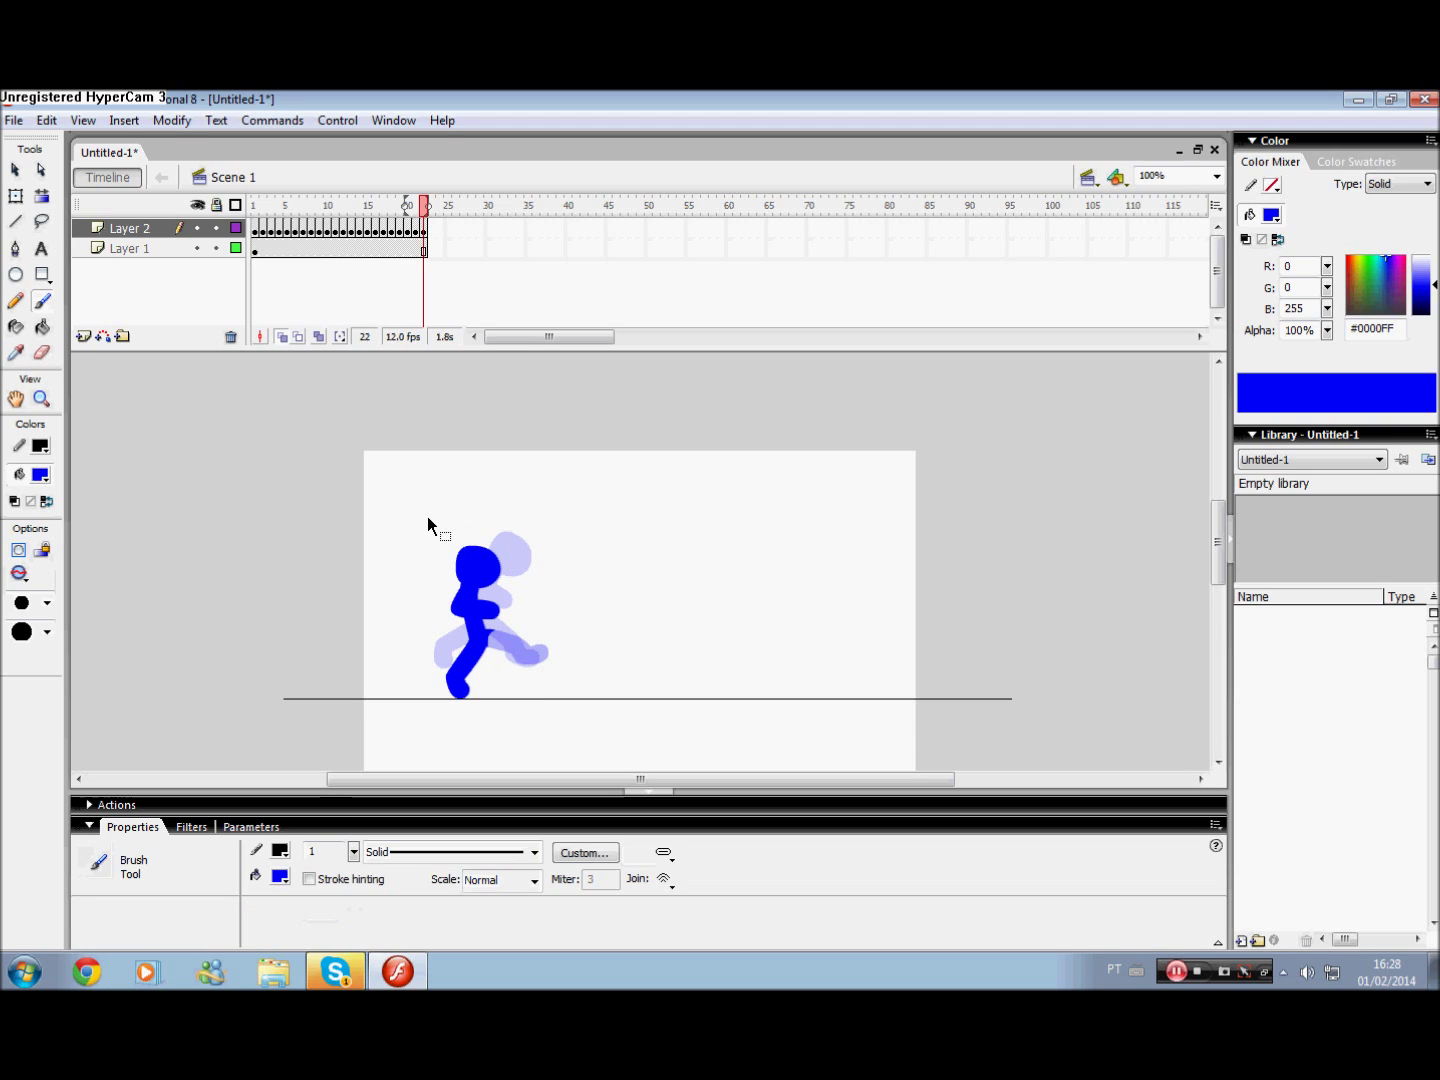
pyautogui.press('e')
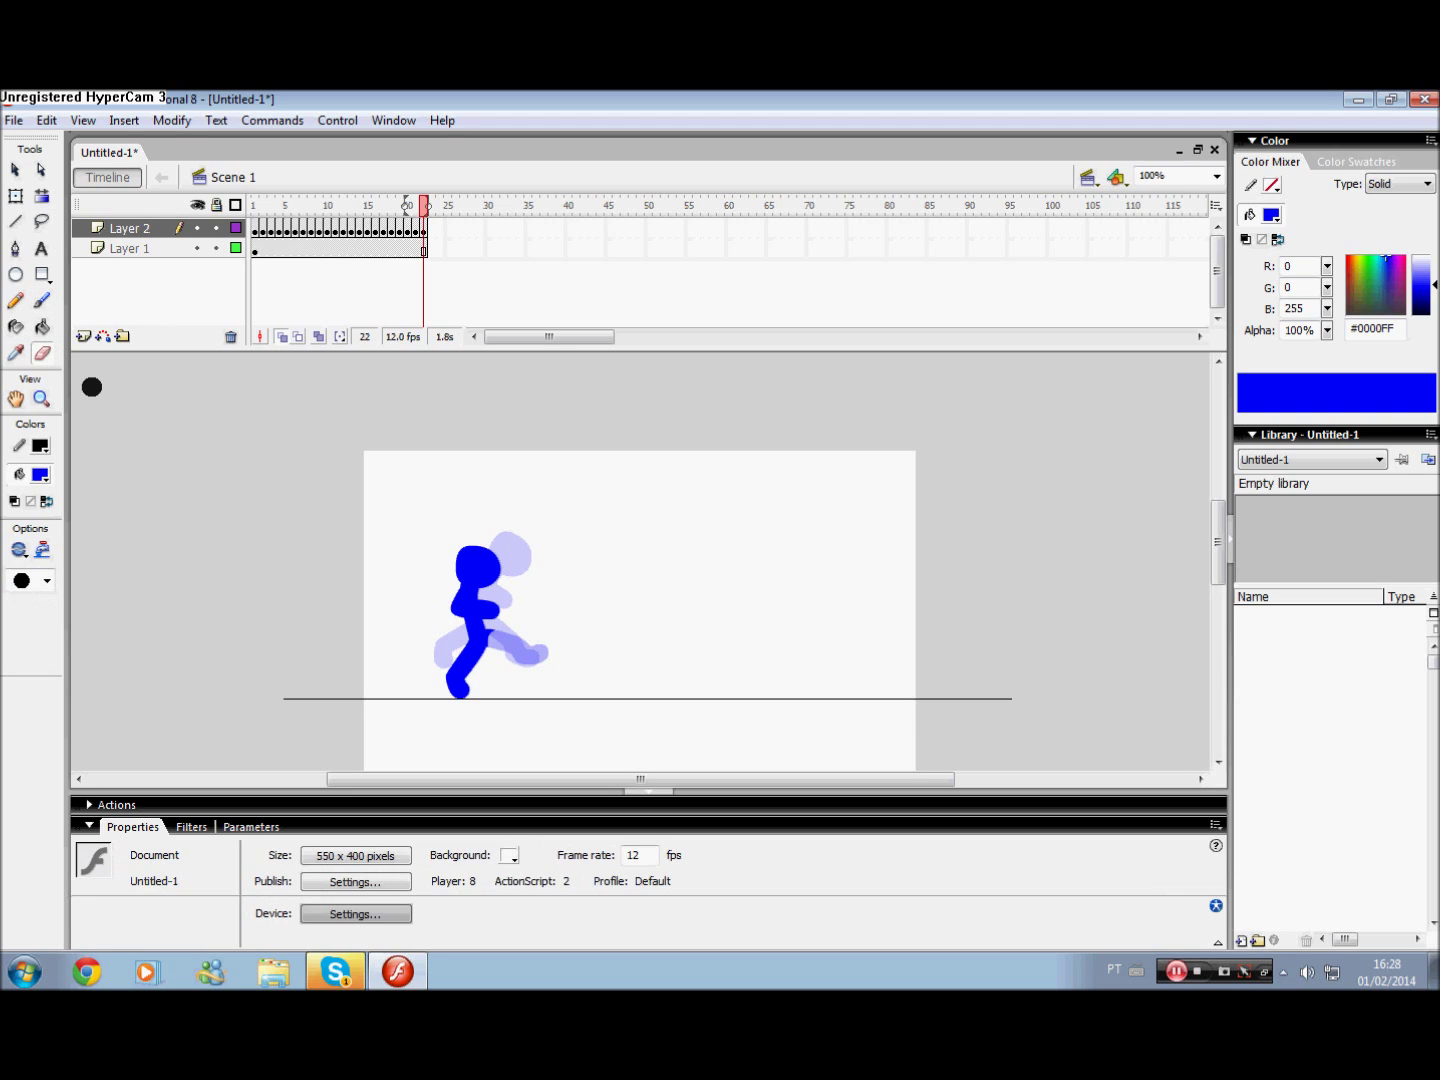
pyautogui.moveTo(440, 690); pyautogui.dragTo(460, 655)
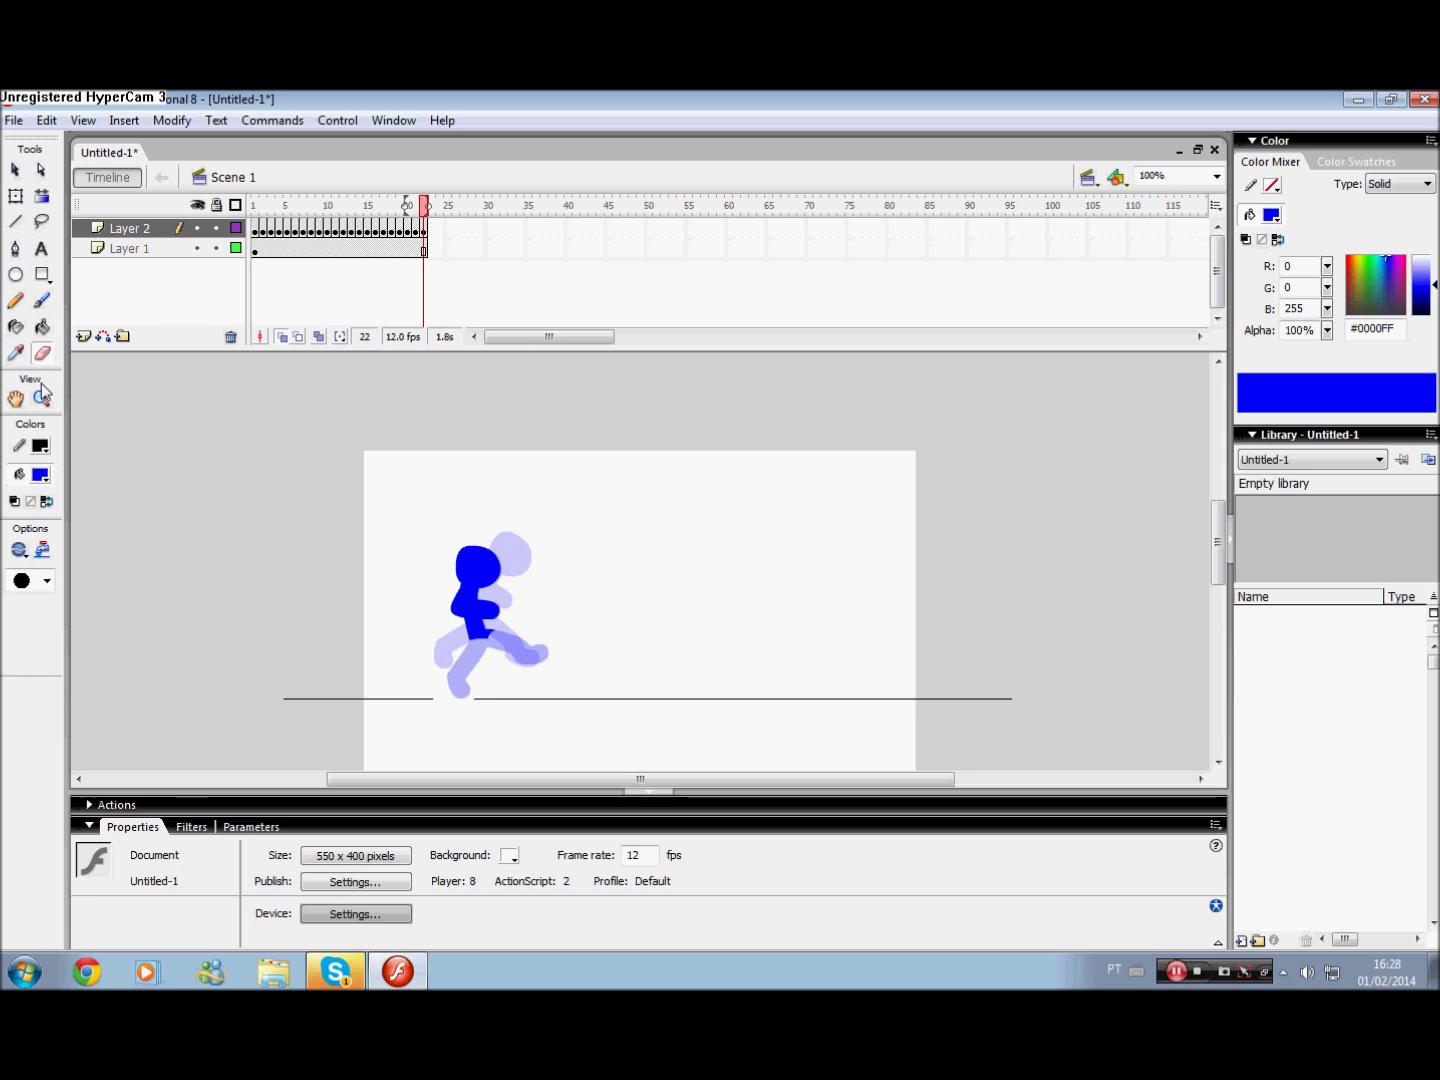
pyautogui.click(38, 303)
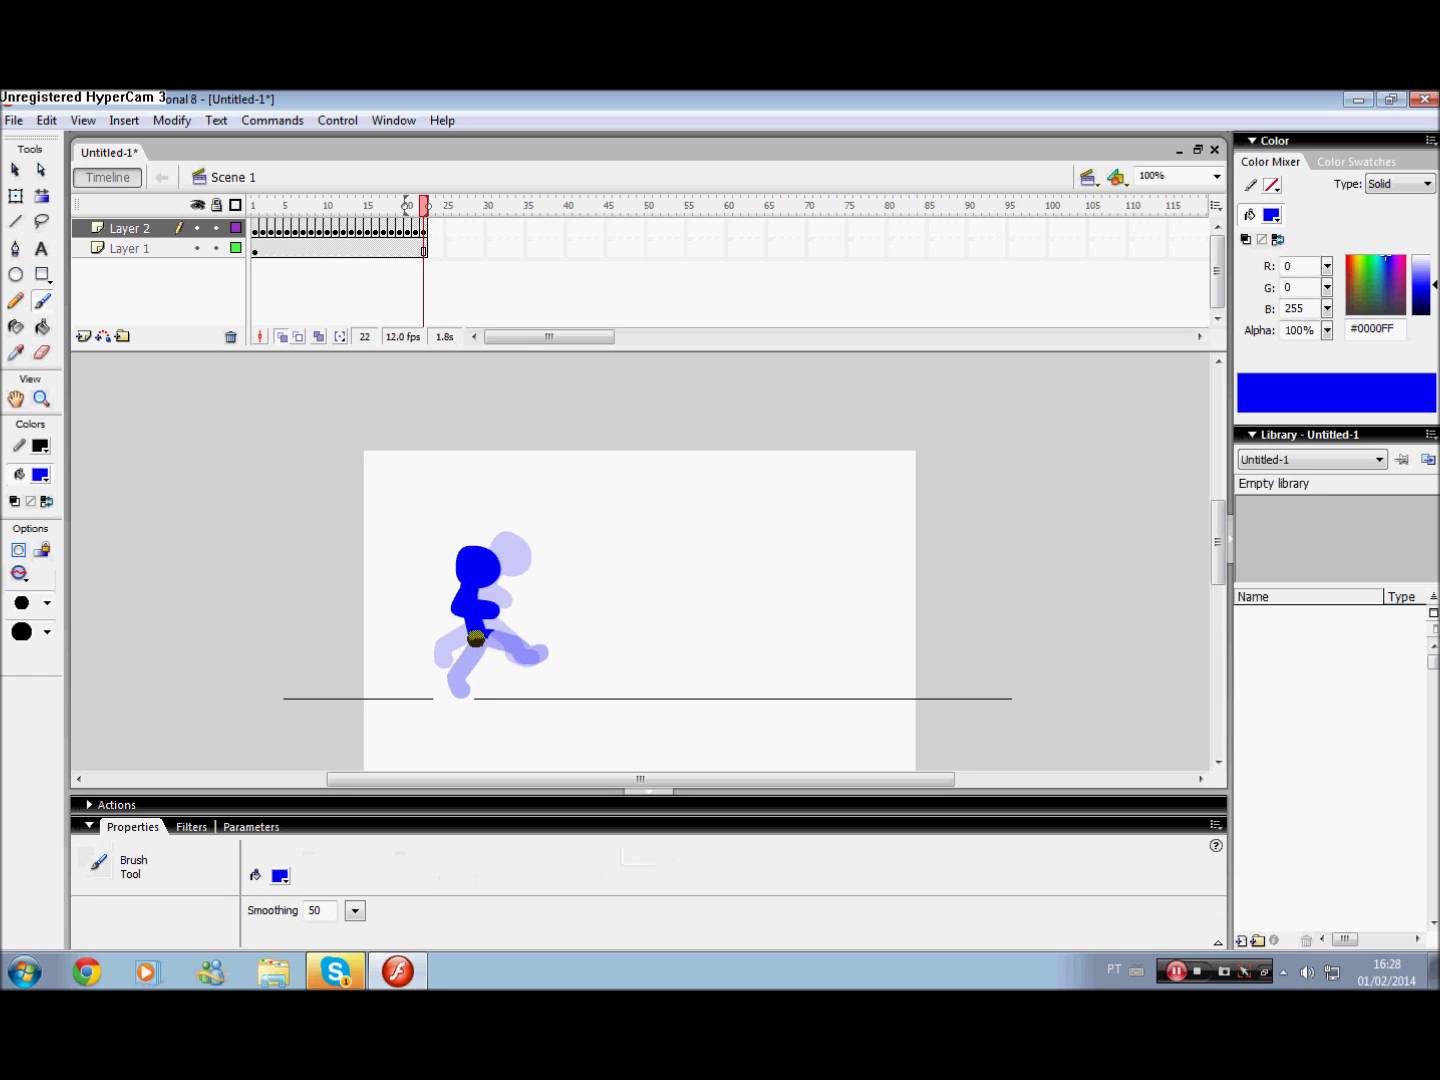
pyautogui.moveTo(478, 651); pyautogui.dragTo(458, 690)
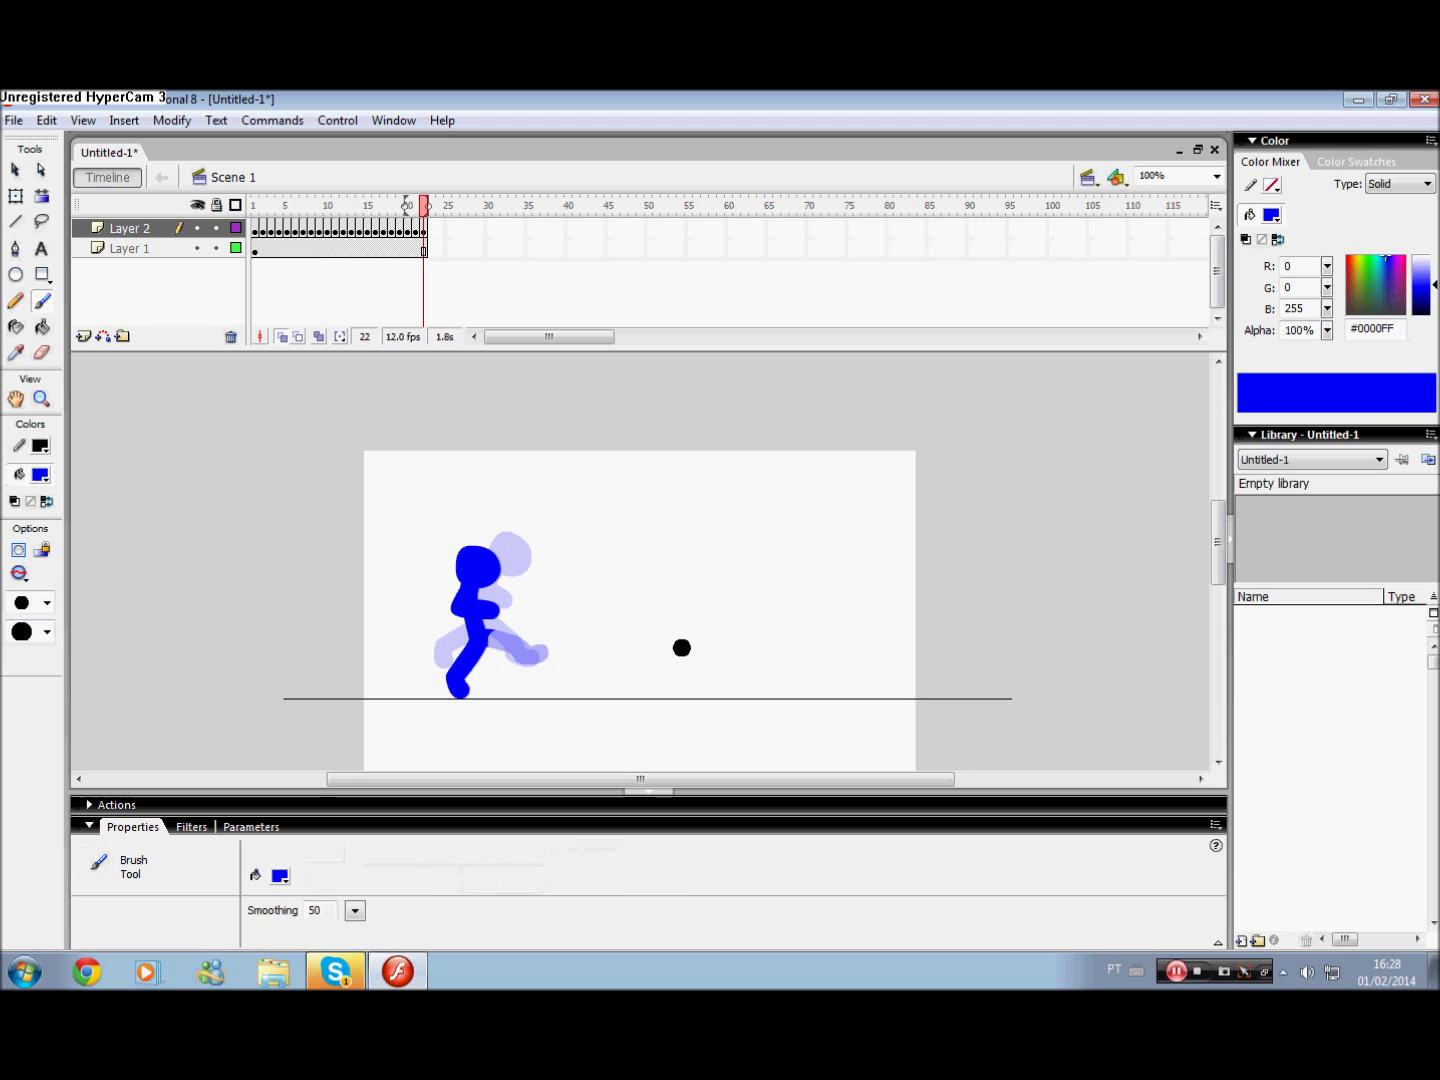
# Erase the new leg again and repaint one leg to the ground and a bent second leg.
pyautogui.click(41, 352)
pyautogui.moveTo(451, 655); pyautogui.dragTo(453, 679)
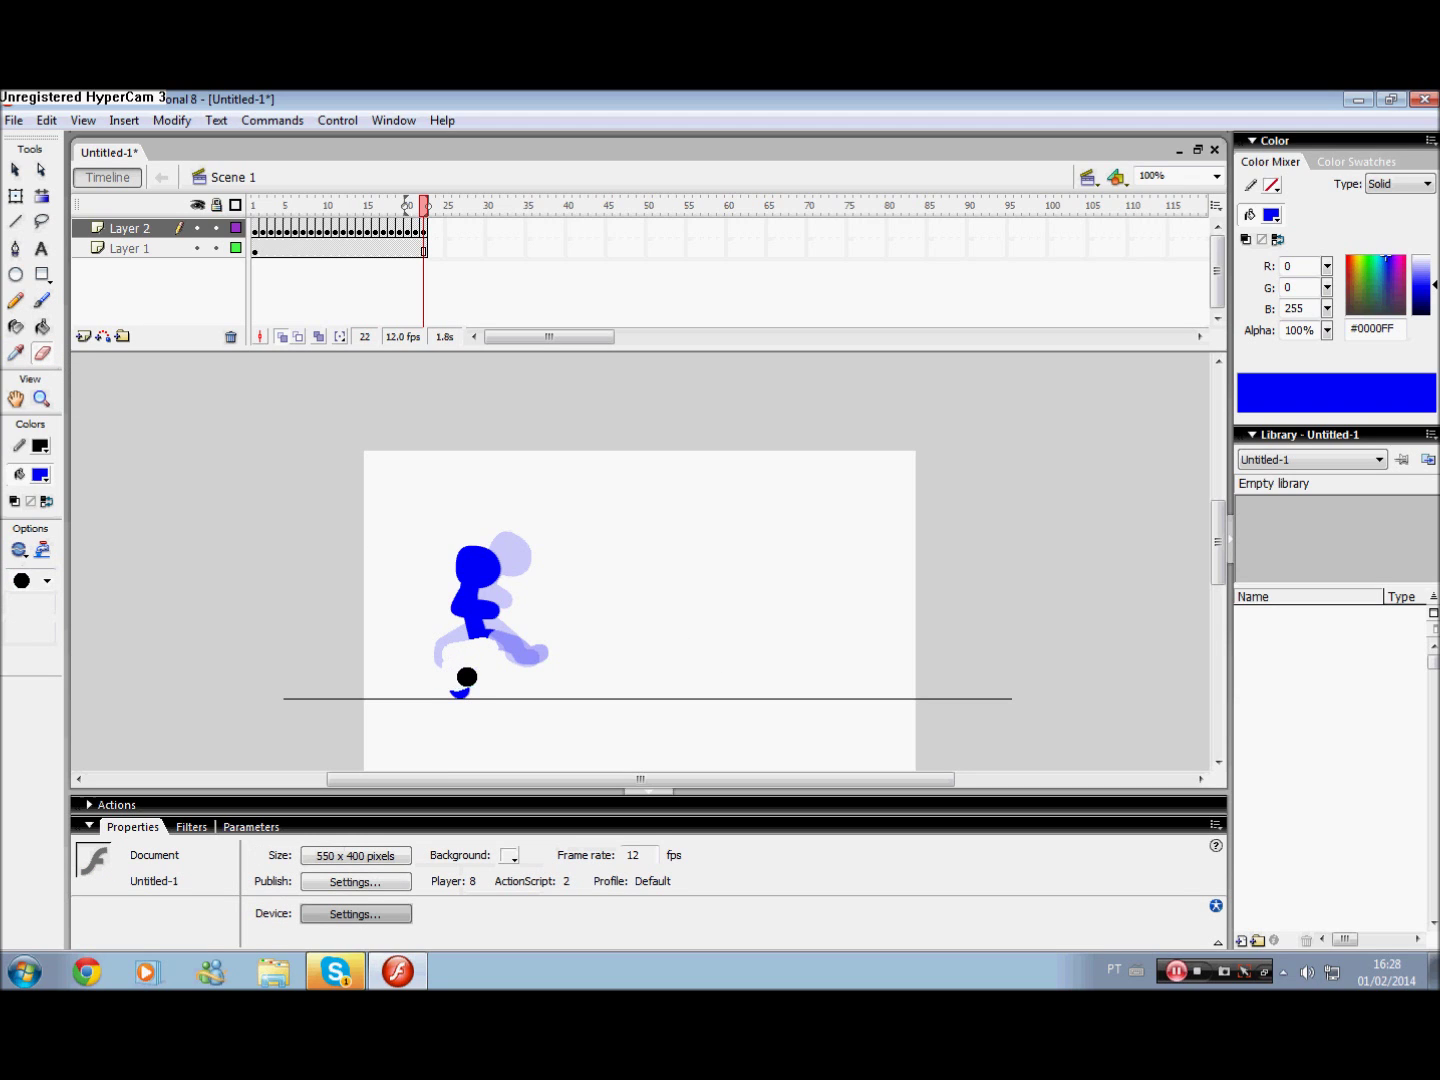
pyautogui.moveTo(461, 680); pyautogui.dragTo(462, 687)
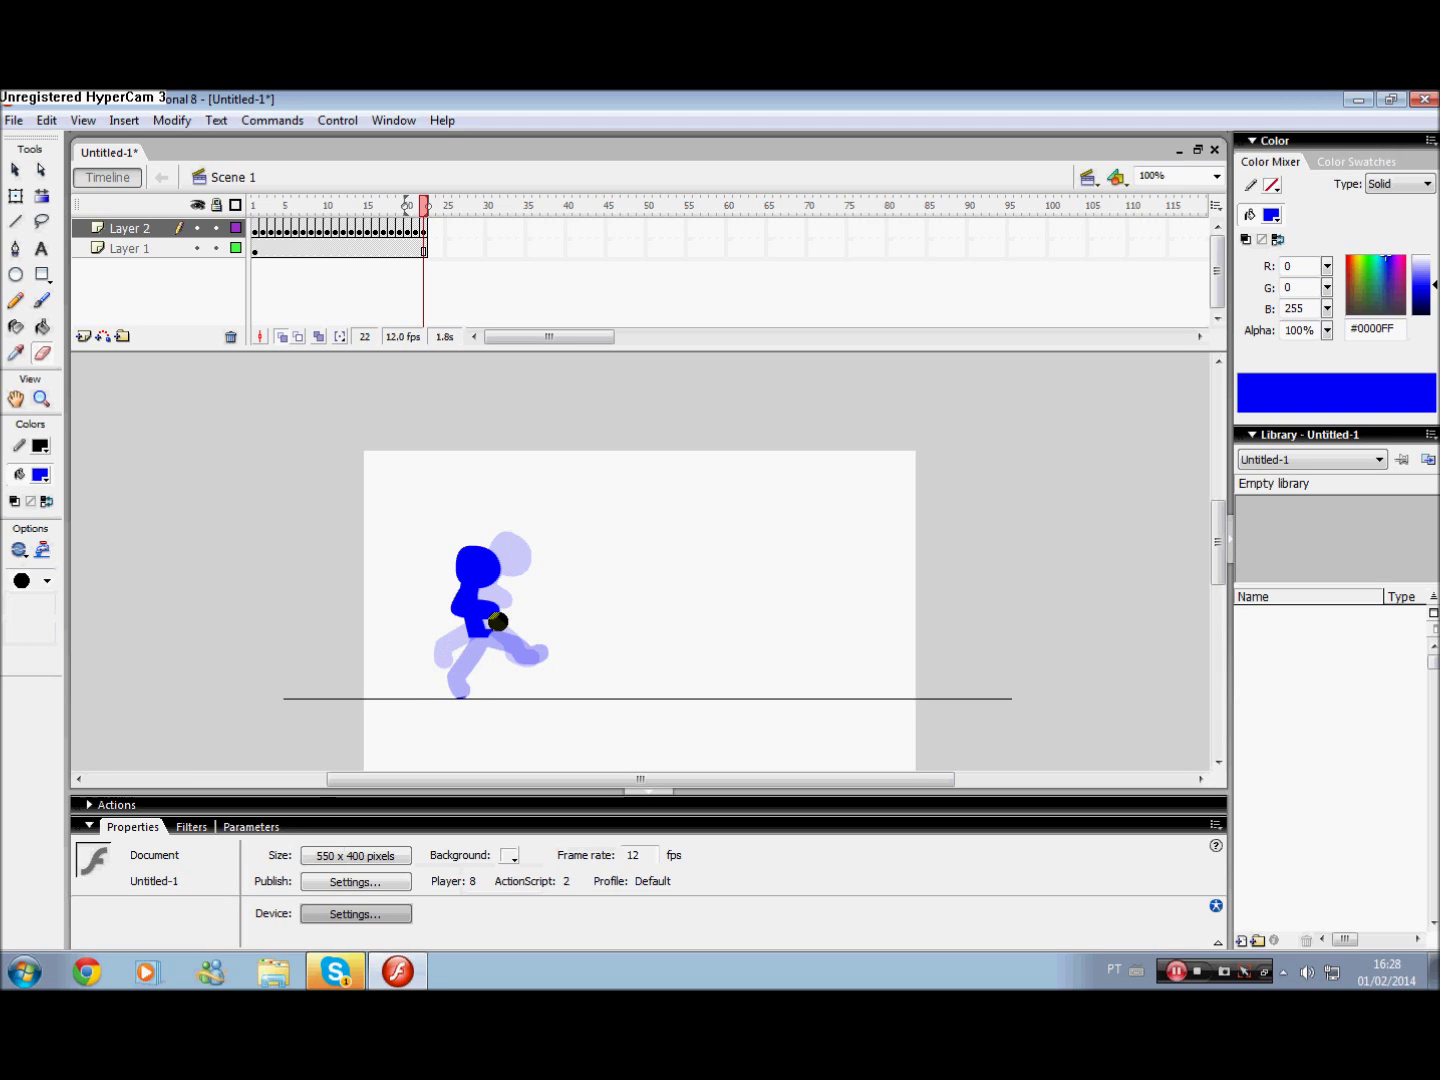
pyautogui.click(42, 300)
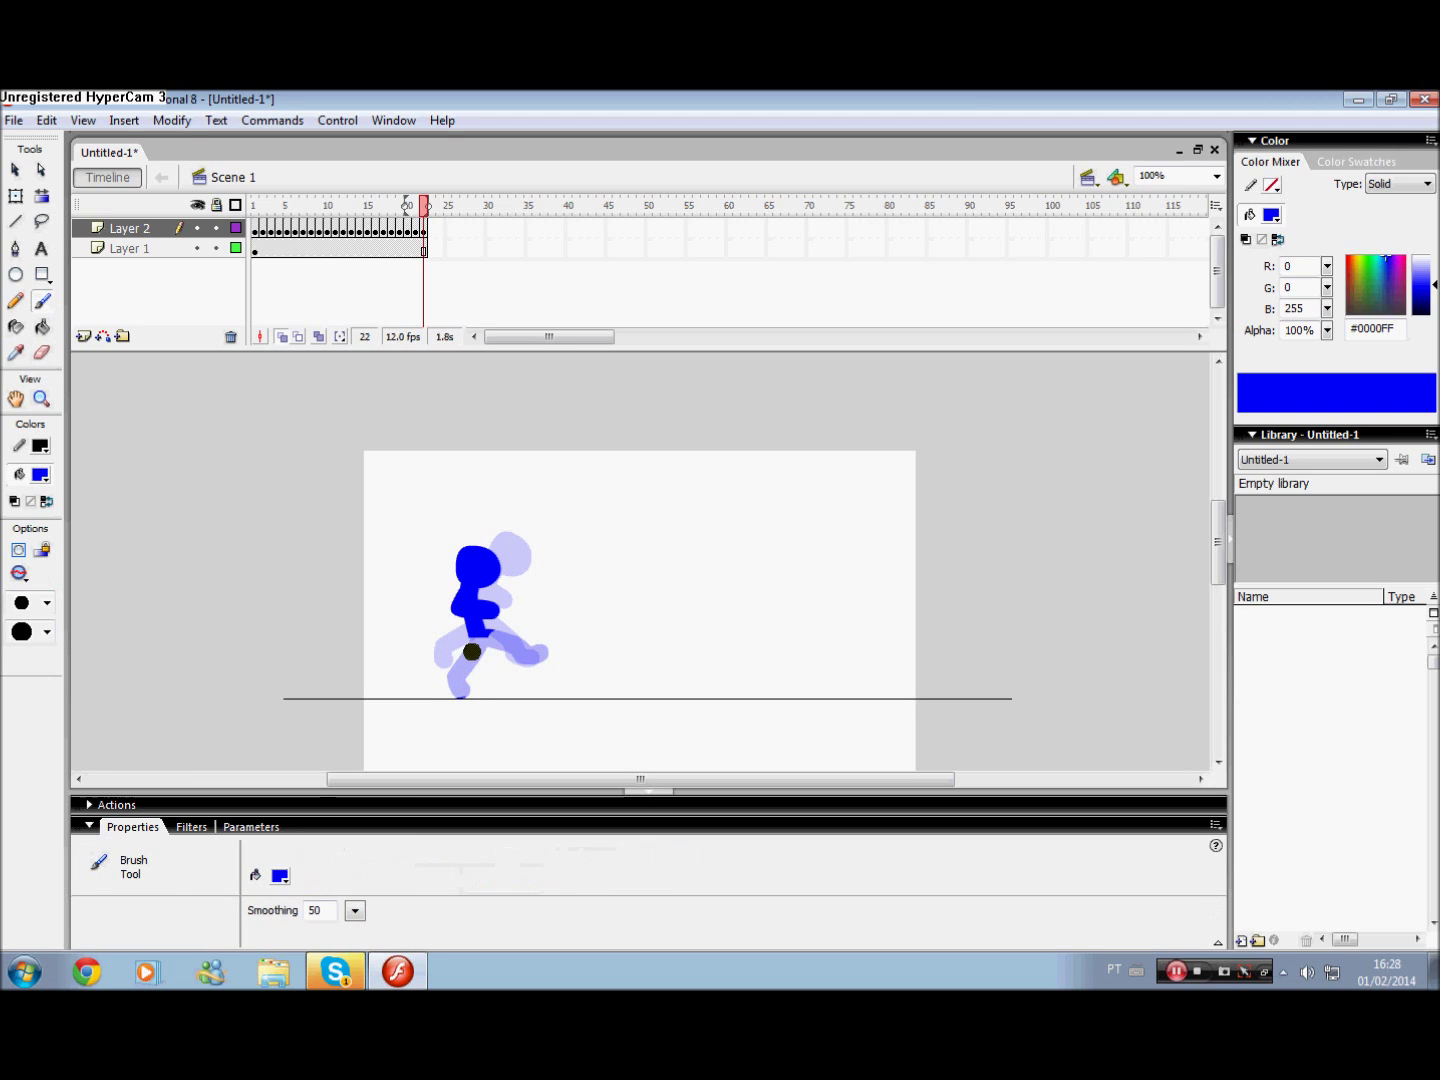
pyautogui.moveTo(476, 633); pyautogui.dragTo(466, 698)
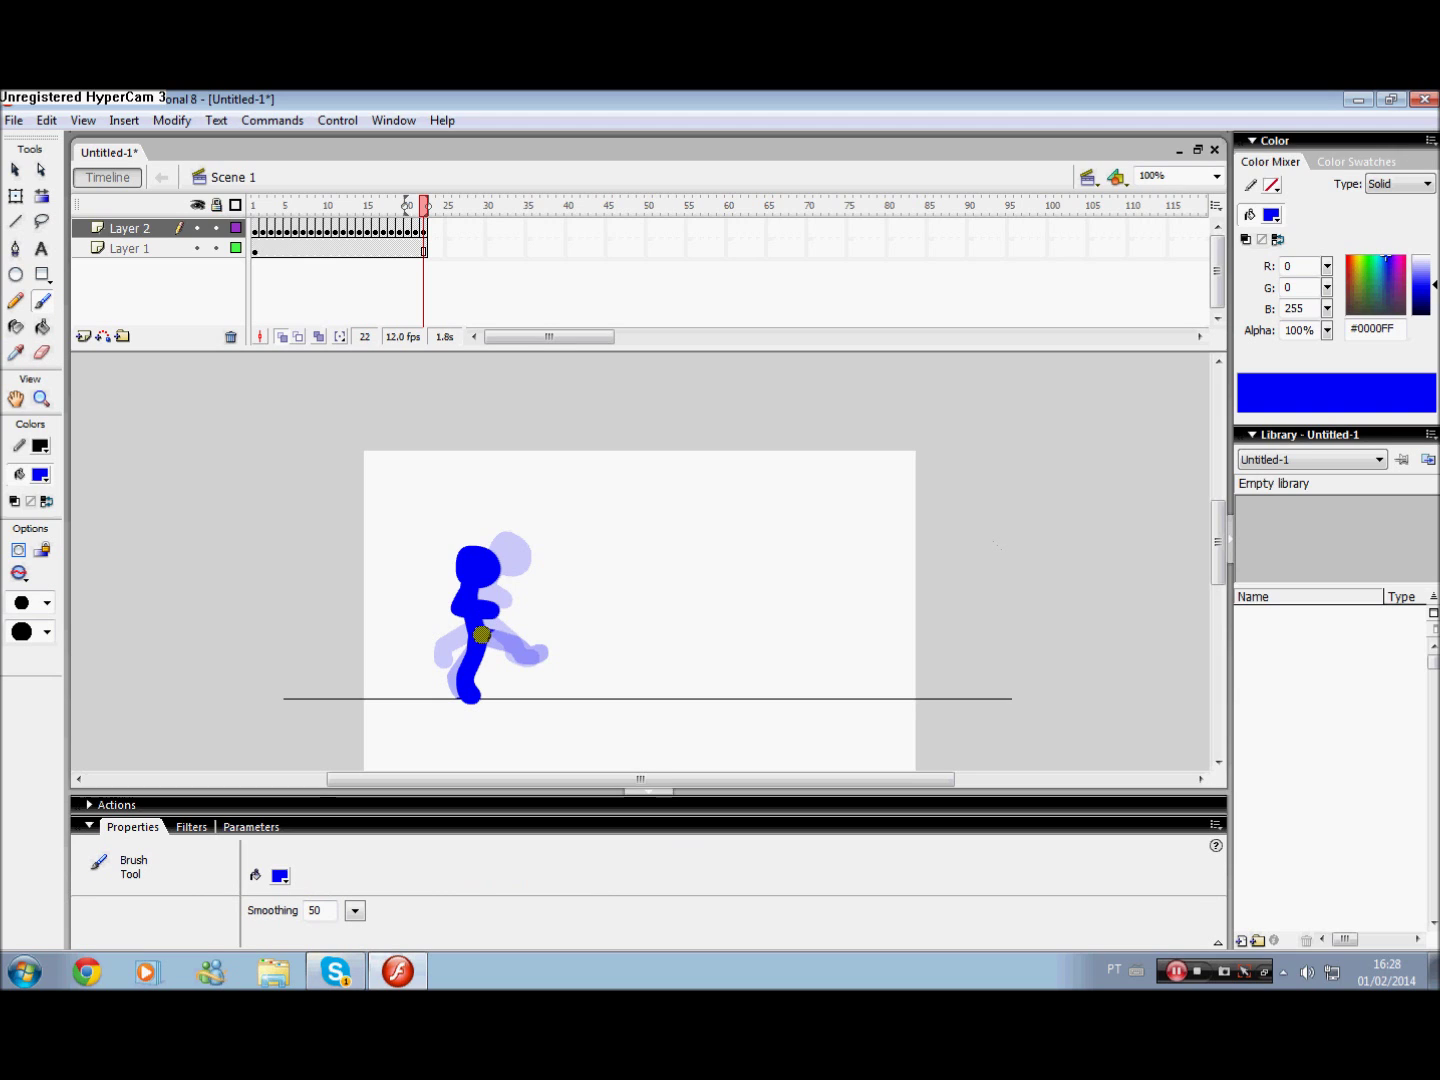
pyautogui.moveTo(481, 634)
pyautogui.mouseDown()
pyautogui.moveTo(505, 642)
pyautogui.moveTo(506, 676)
pyautogui.mouseUp()
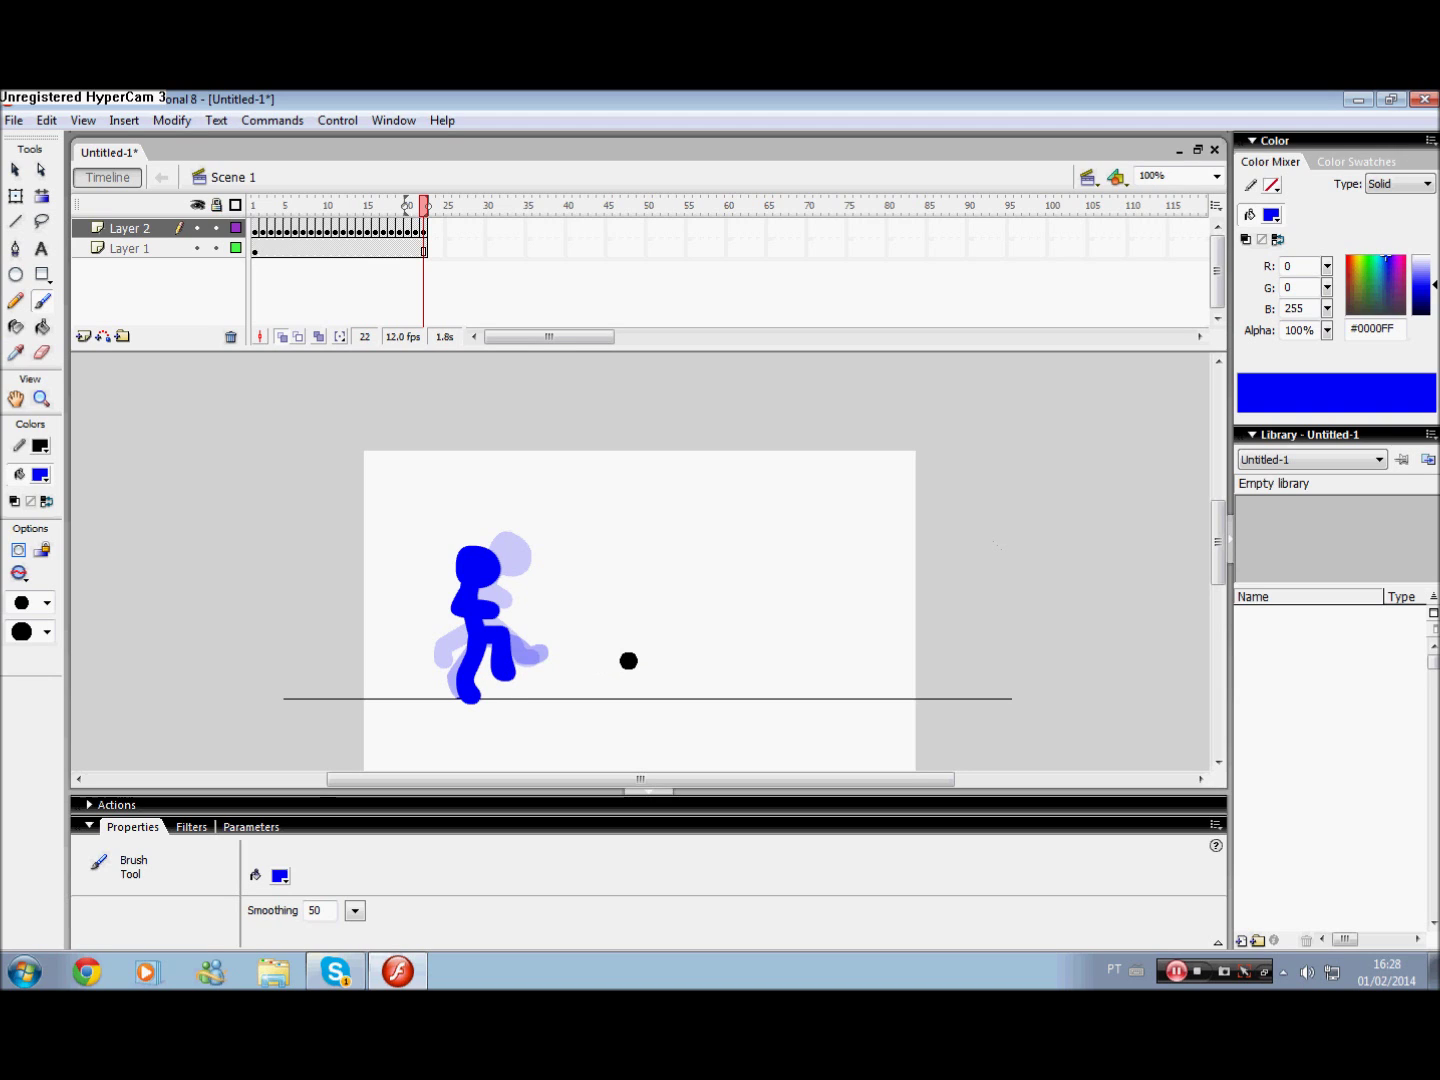
pyautogui.press('F7')
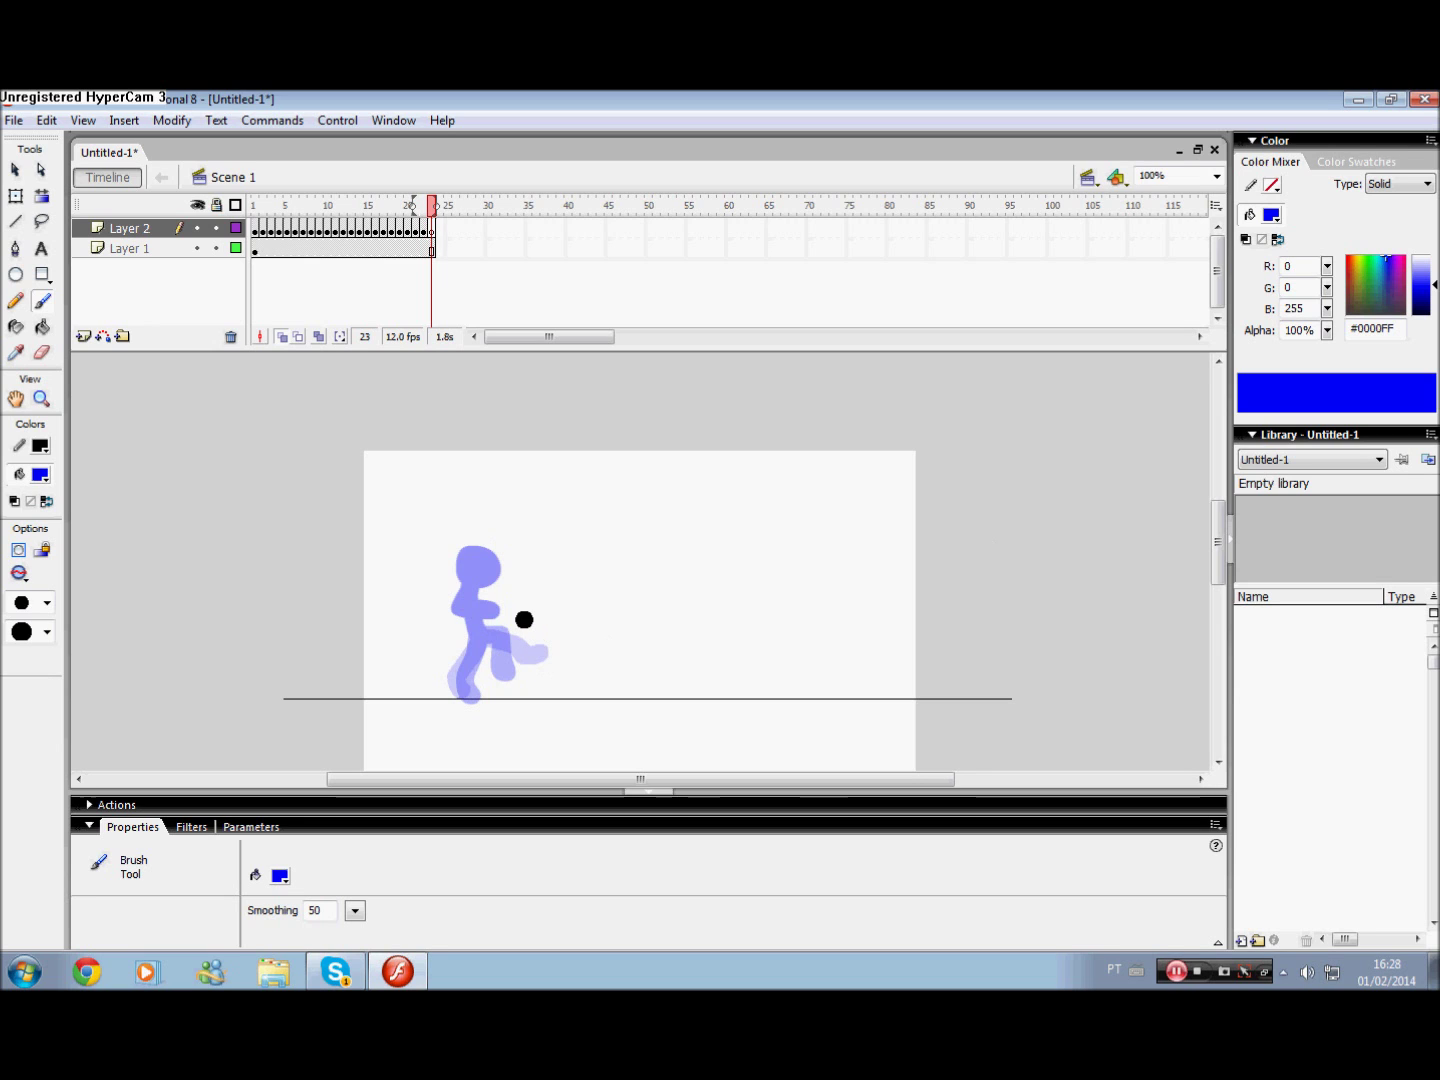
# Test-play the whole animation with Ctrl+Enter, then close the preview window.
pyautogui.hotkey('ctrl', 'Return')
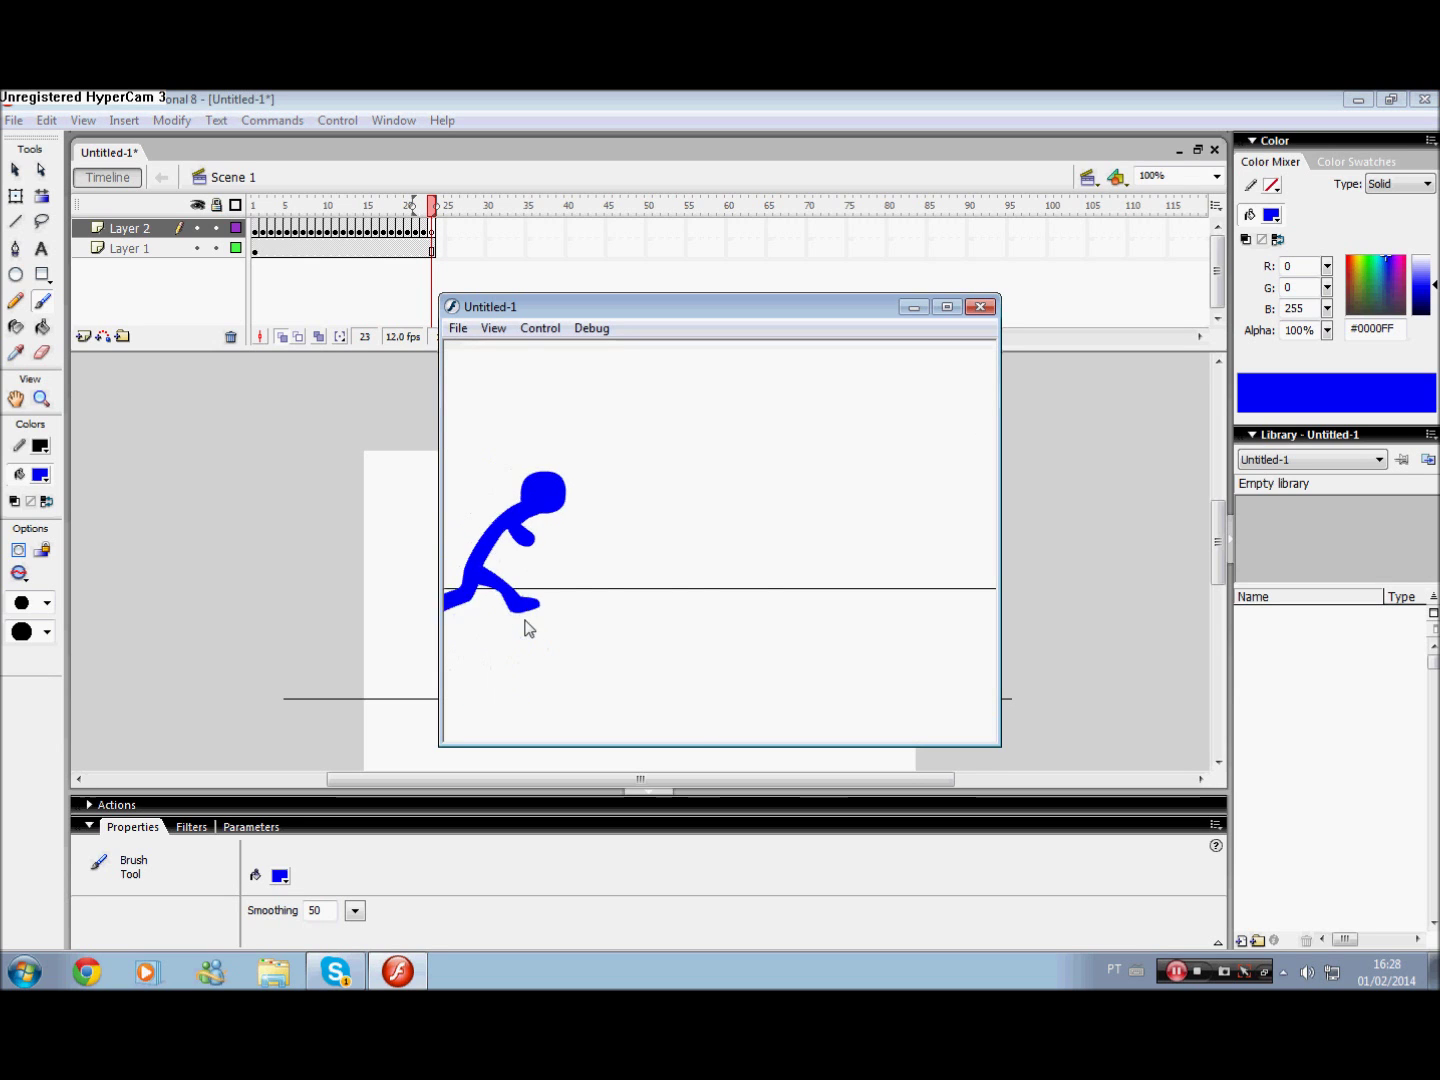
pyautogui.click(981, 308)
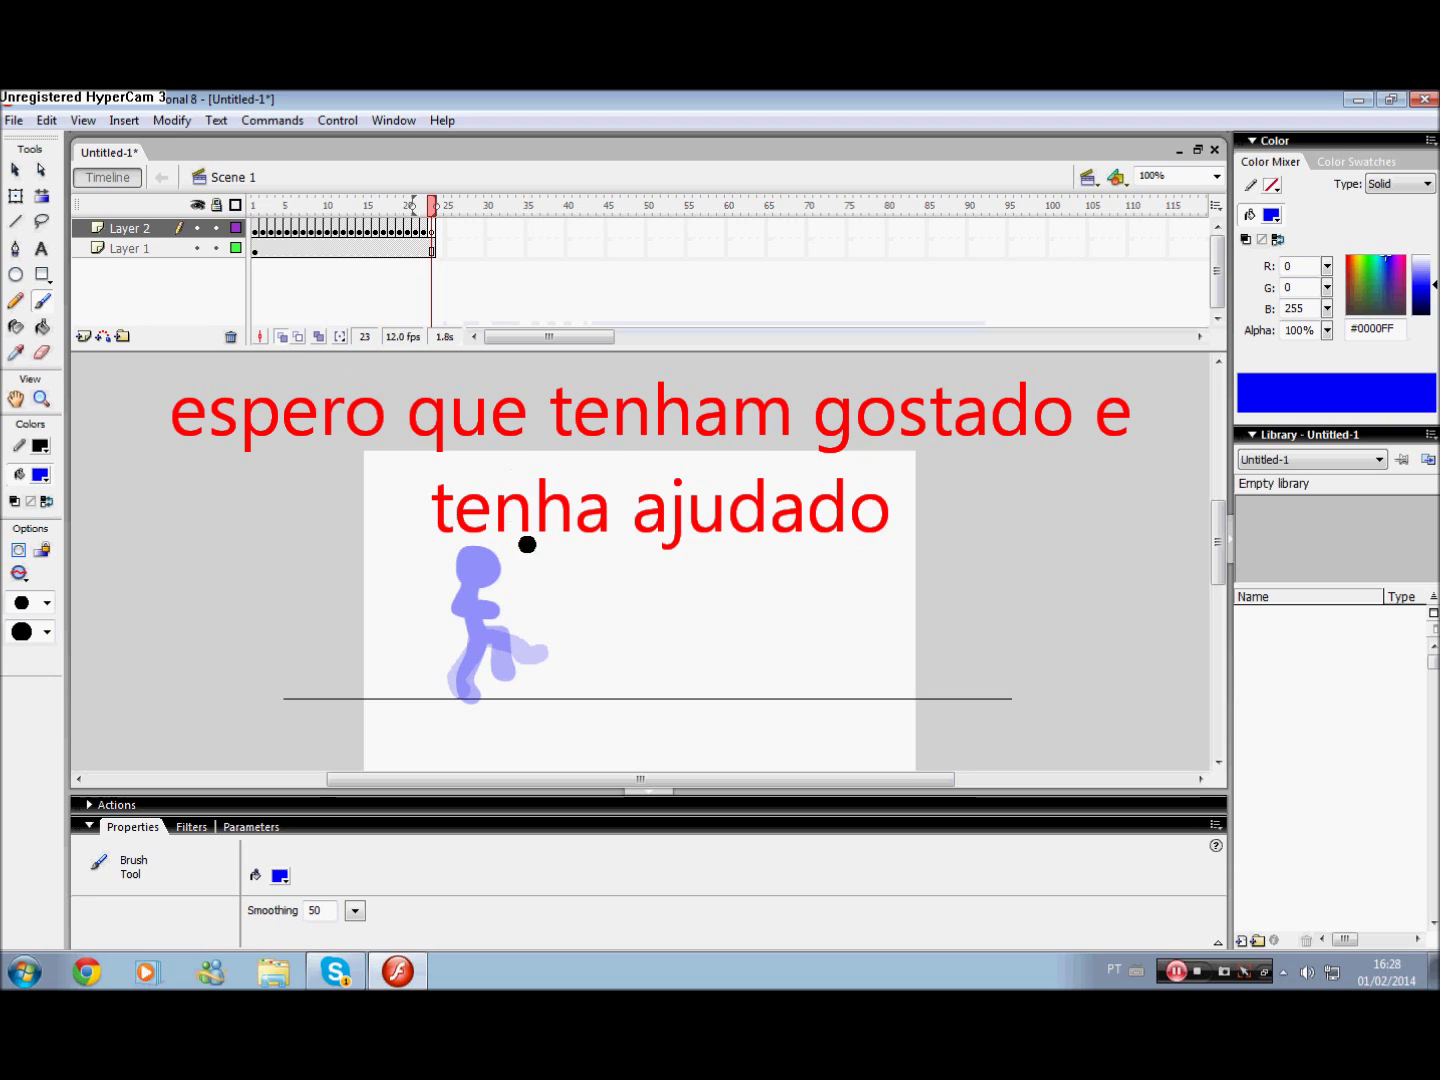